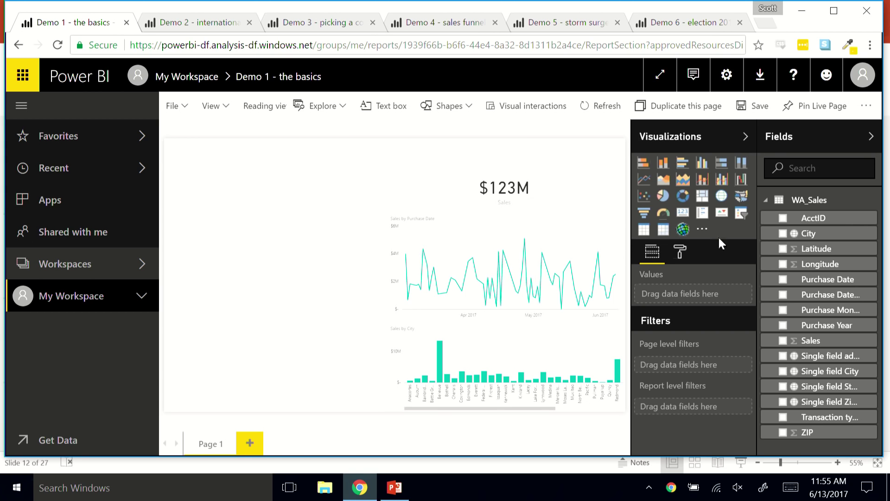
Step: Add an ArcGIS map visual to the report and enlarge it to fill the empty area beside the sales charts
left_click(683, 229)
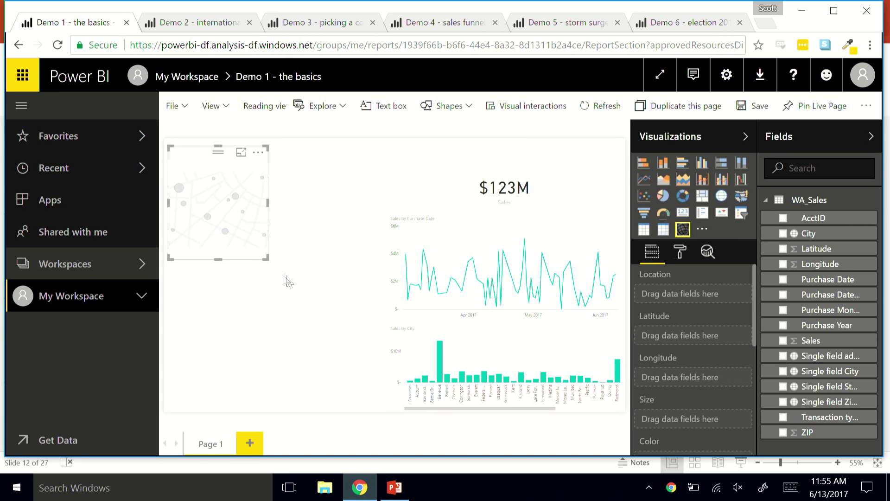
left_click_drag(271, 264, 379, 412)
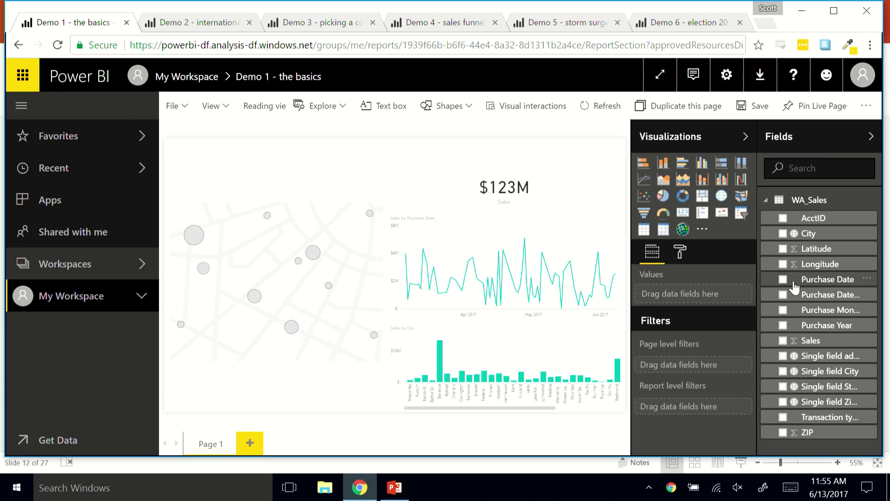
left_click(355, 275)
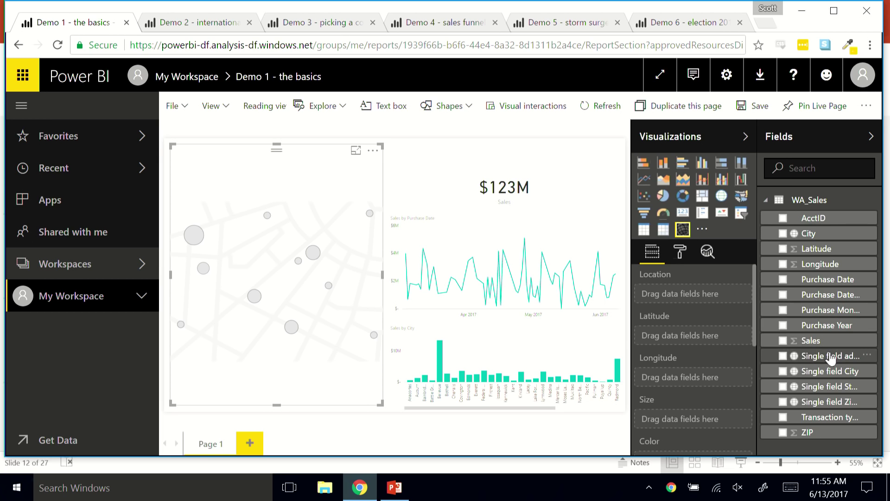
Step: Plot the Single field address field as the map's location and inspect the points around Puget Sound
left_click_drag(828, 357, 706, 293)
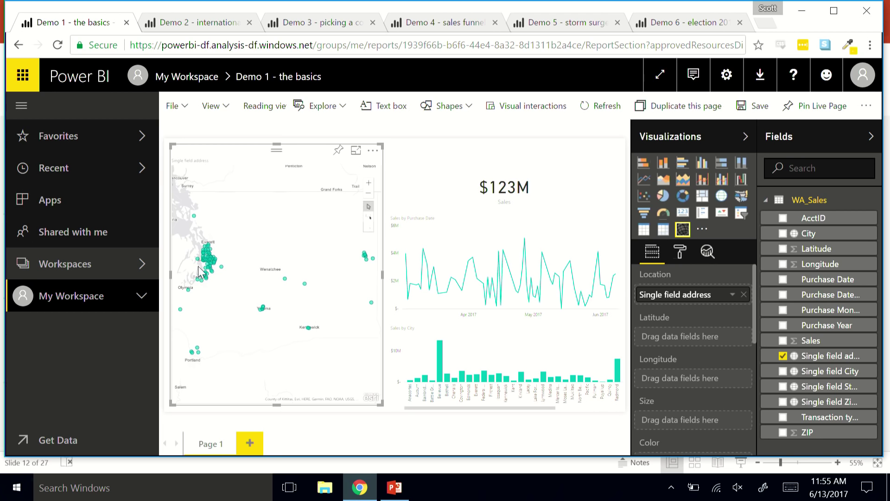
mouse_move(210, 264)
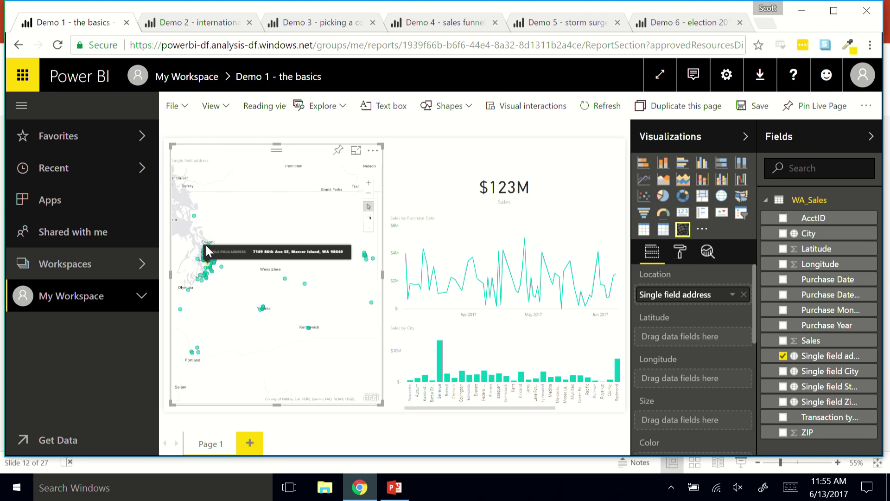
mouse_move(194, 221)
left_click_drag(208, 218, 286, 233)
scroll(281, 296, "up", 1)
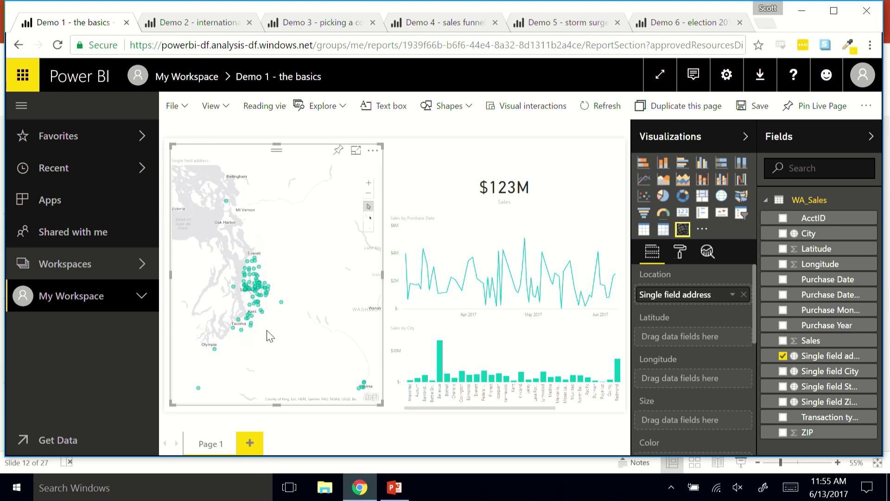
mouse_move(256, 306)
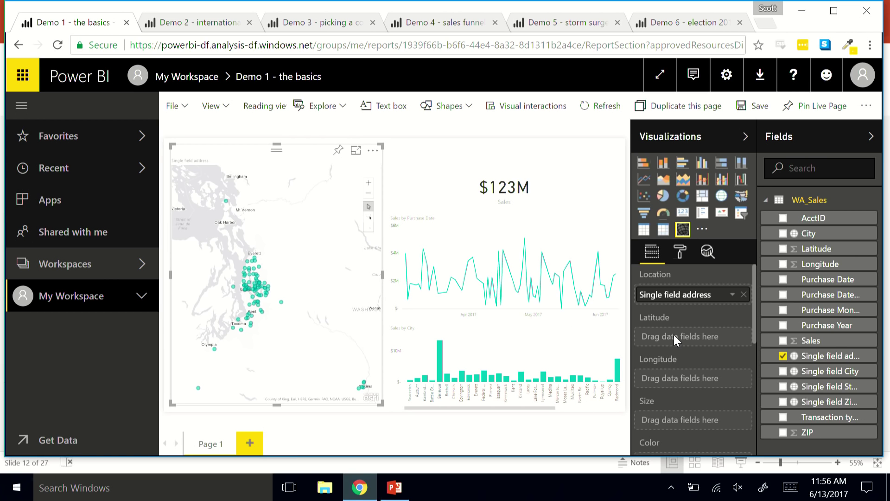
Step: Size the map points by the Sales field and inspect the points in the Seattle area
scroll(674, 335, "down", 3)
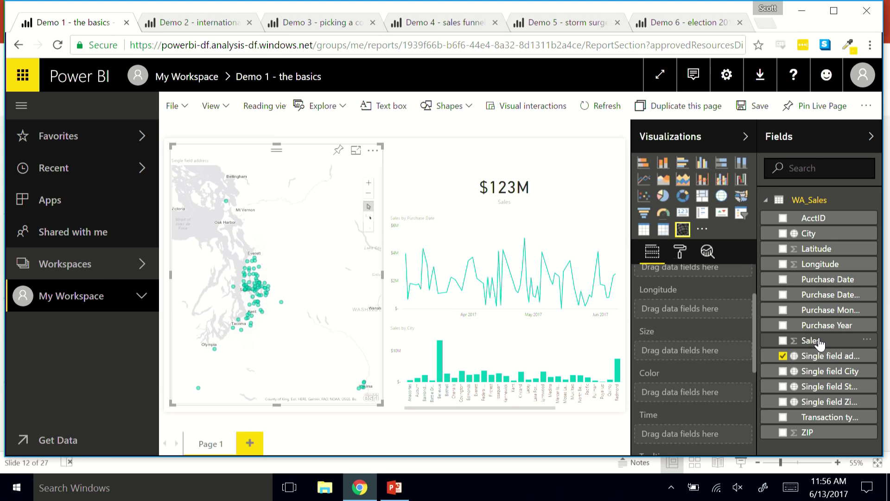
left_click_drag(820, 343, 686, 356)
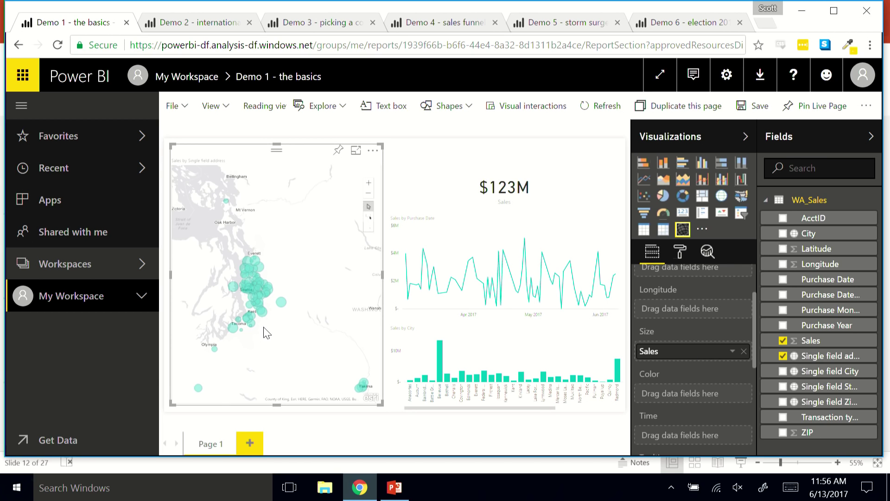
scroll(265, 334, "up", 2)
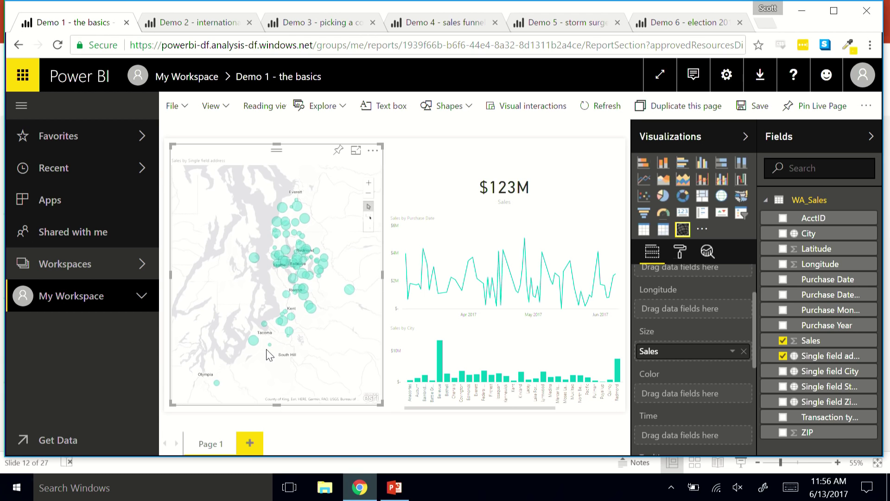
mouse_move(269, 345)
mouse_move(350, 293)
scroll(264, 284, "up", 1)
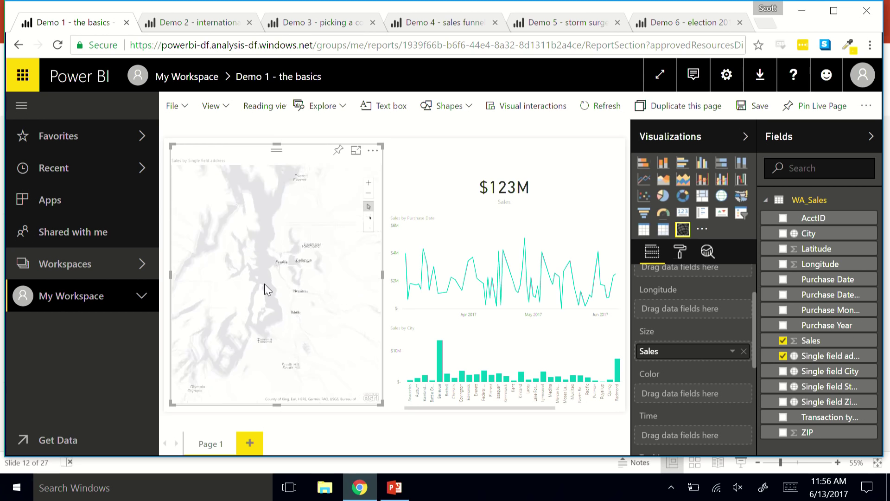
left_click_drag(297, 295, 260, 285)
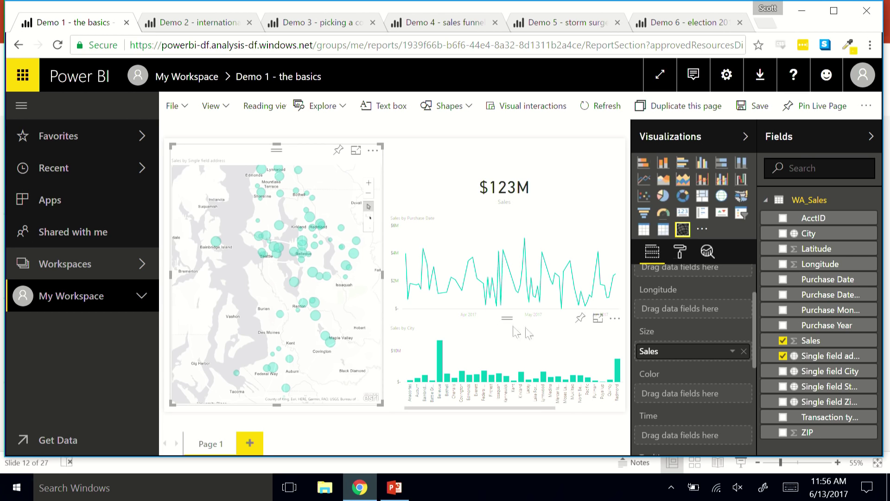
Step: Try Sales as the map's color field in place of size, and move it back to size
left_click_drag(666, 354, 666, 397)
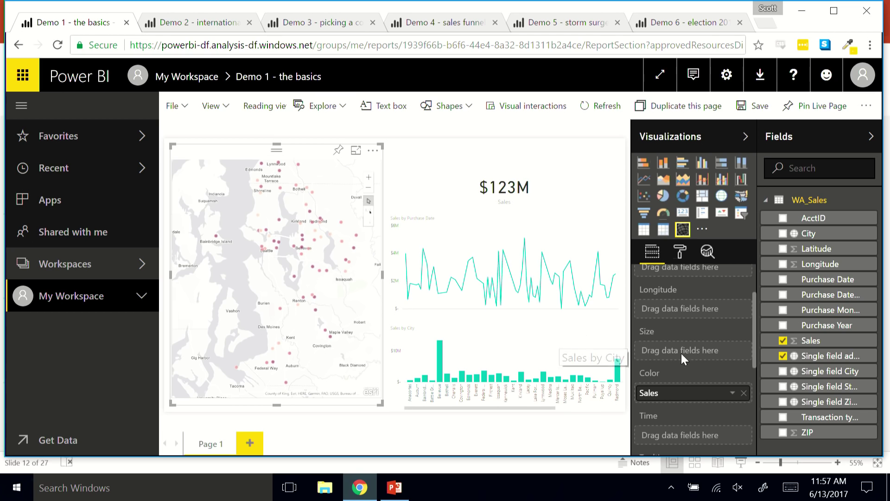
left_click_drag(682, 383, 694, 354)
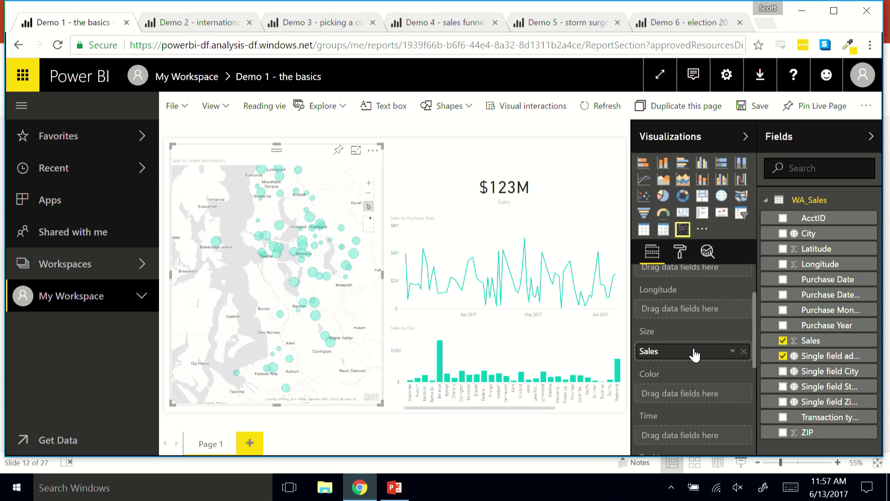
left_click_drag(695, 354, 779, 371)
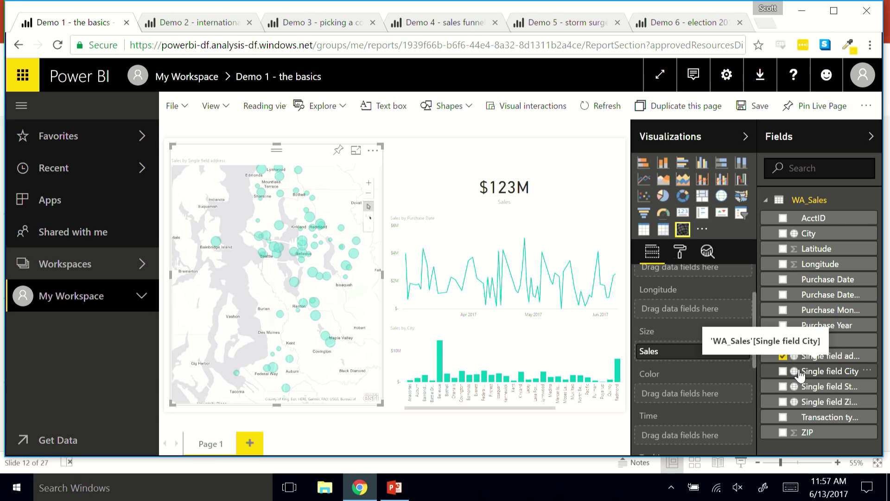
Step: Color the map points by Transaction type and inspect the details of individual sales points
left_click_drag(811, 423, 711, 396)
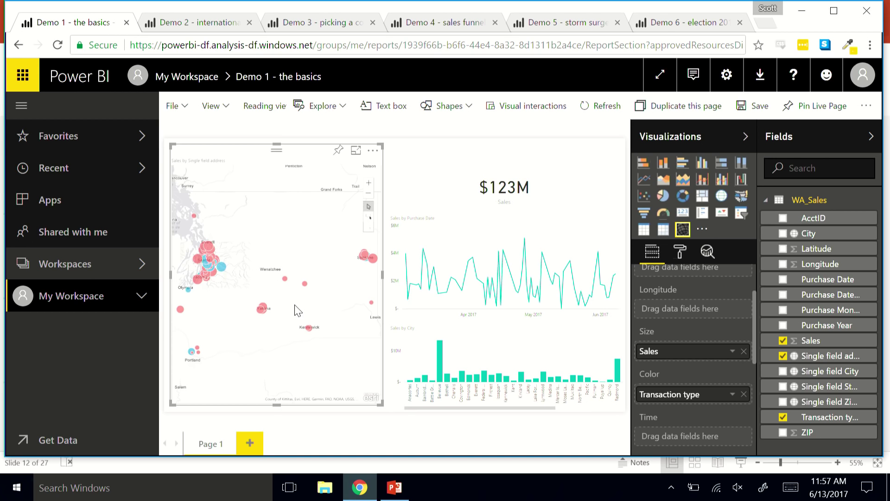
mouse_move(287, 283)
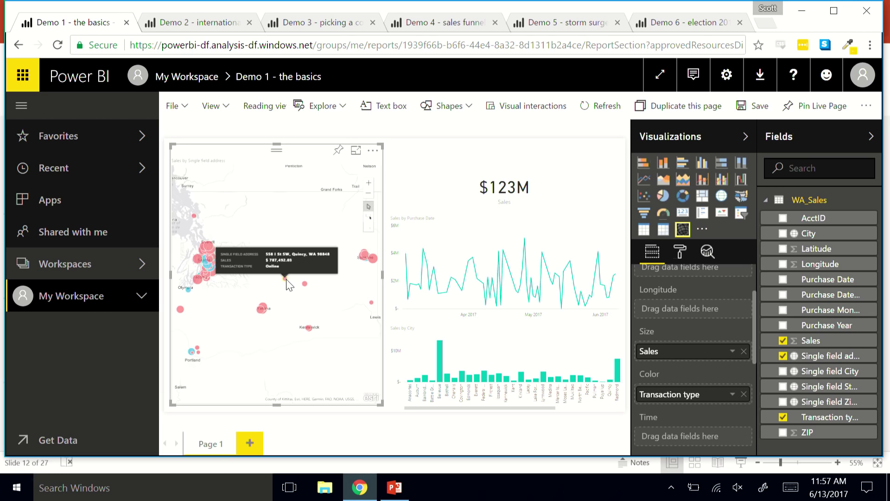
mouse_move(223, 271)
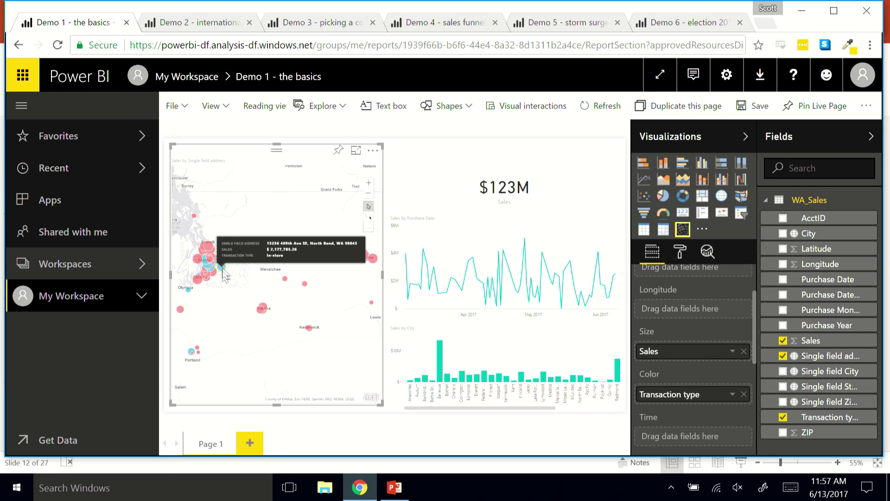
scroll(221, 274, "up", 2)
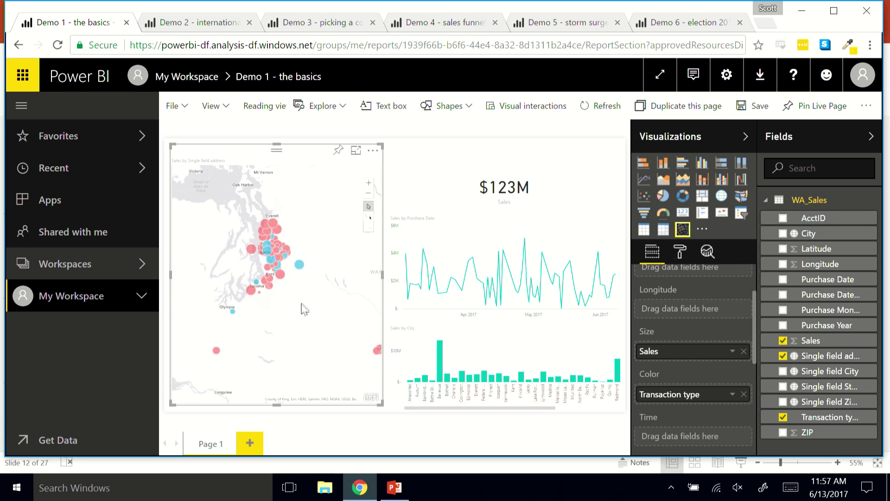
scroll(294, 275, "up", 2)
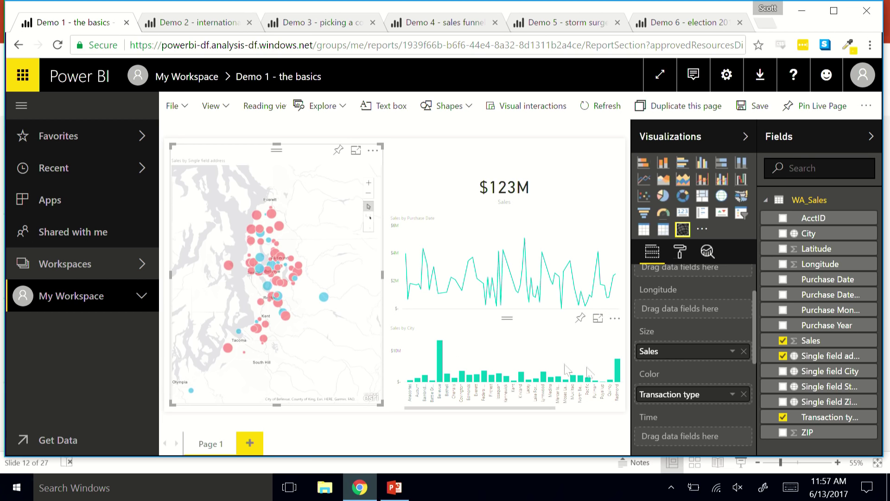
Step: Assign Purchase Date as the map's time field and move the timeline two intervals forward and two back
scroll(697, 371, "down", 3)
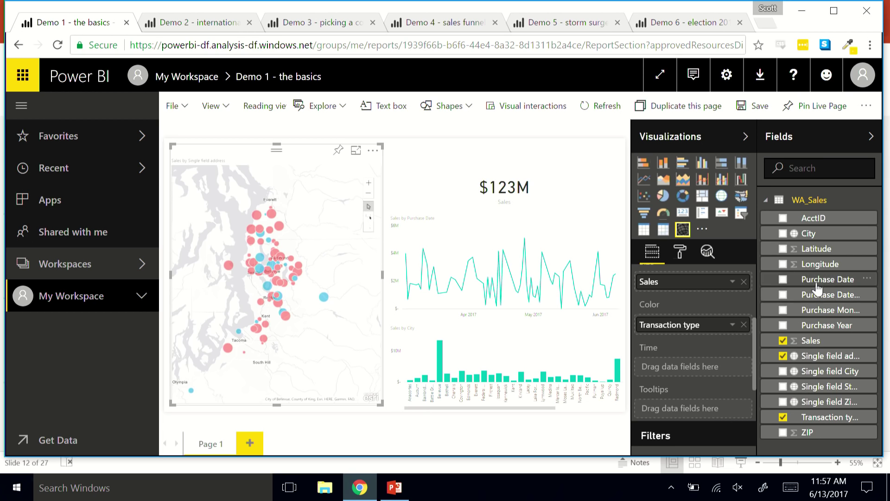
left_click_drag(819, 282, 698, 370)
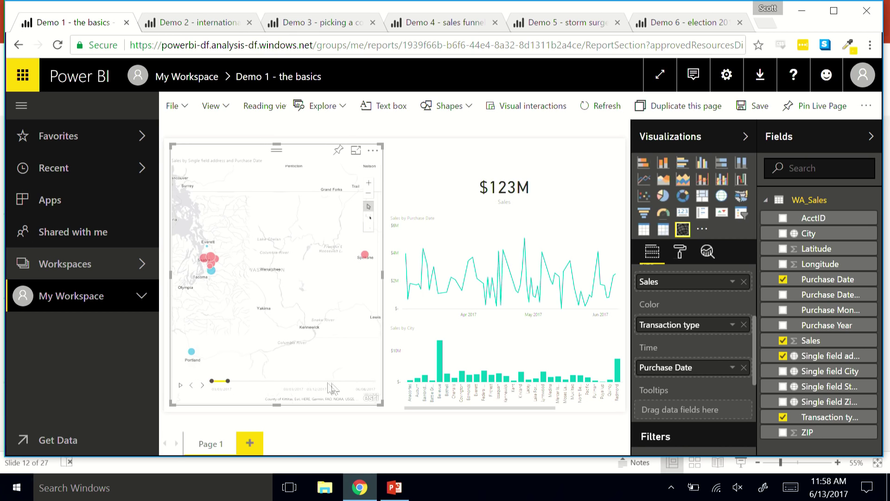
left_click(202, 386)
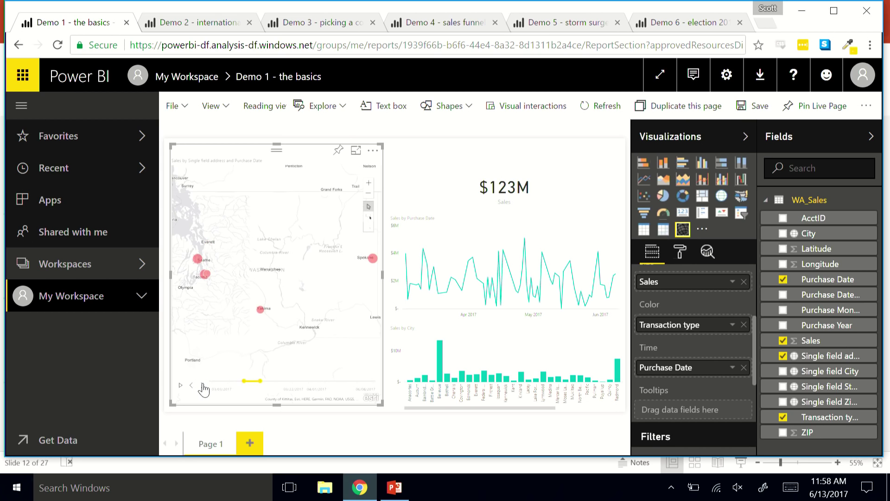
left_click(202, 386)
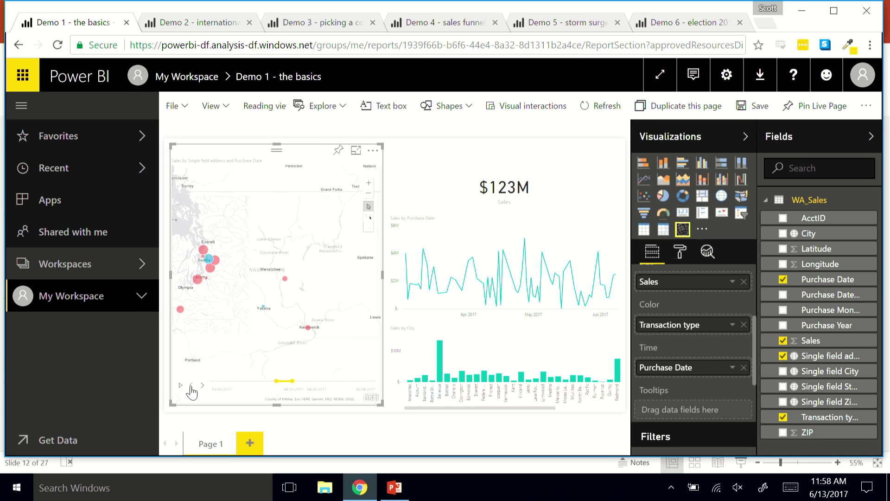
left_click(191, 386)
left_click(191, 386)
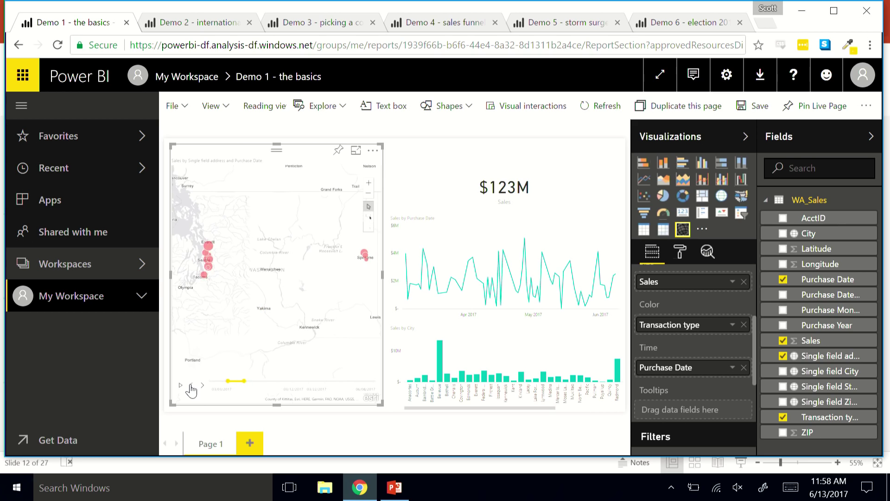
Step: Widen the map's time window to about four intervals, advance the timeline, and inspect the point near Portland
left_click_drag(227, 385, 276, 385)
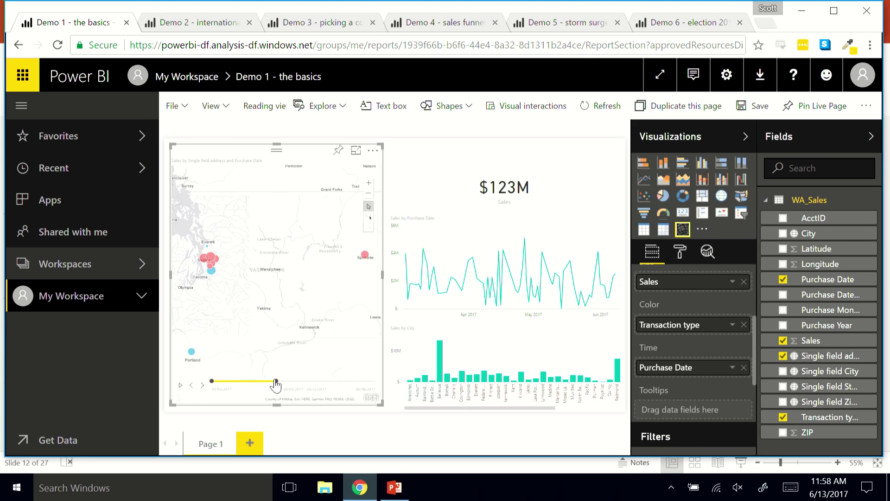
left_click(203, 386)
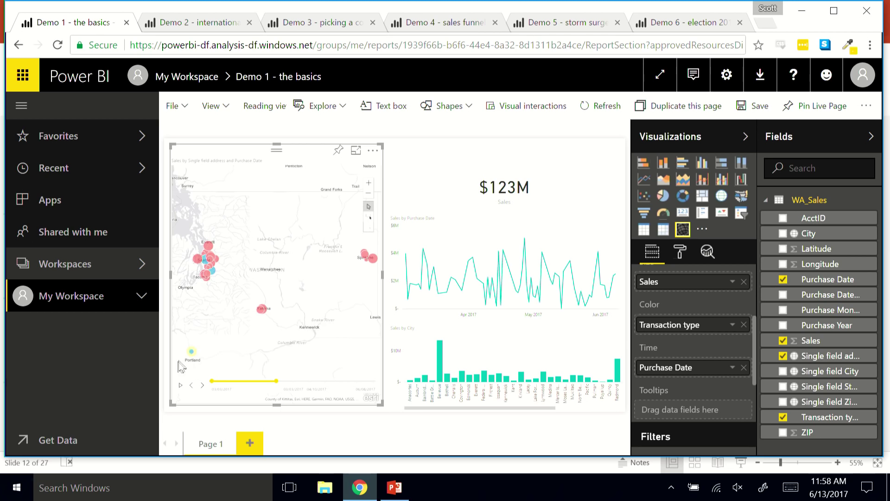
mouse_move(191, 352)
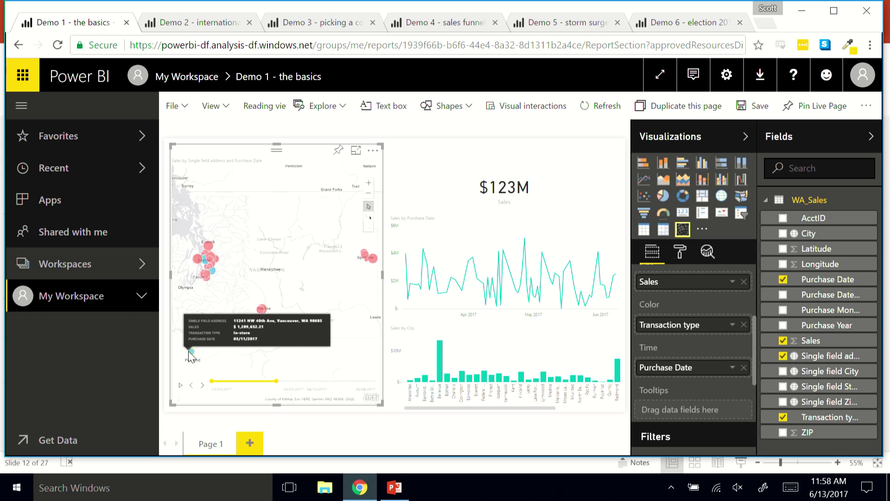
Step: Add the AcctID field to the map's tooltips and inspect the points near Portland and Spokane
left_click_drag(811, 219, 704, 412)
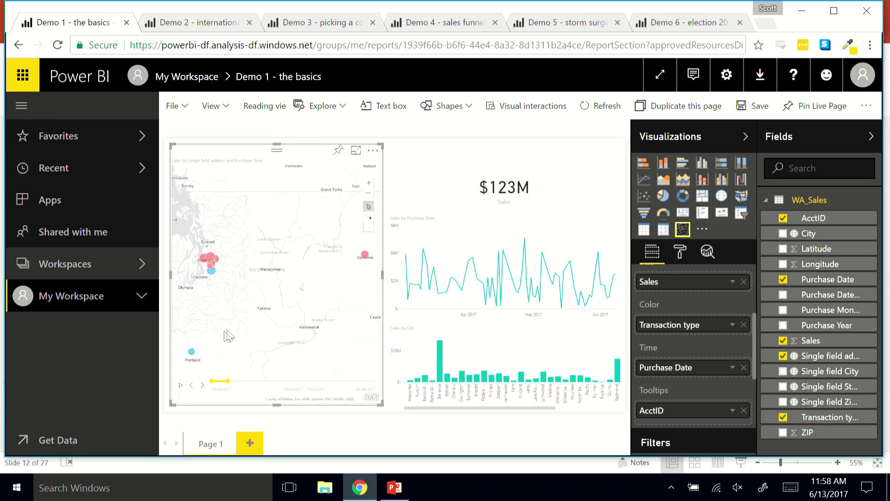
mouse_move(193, 355)
mouse_move(365, 256)
Step: Cross-filter the report by the Spokane point, clear that selection, and box-select the cluster of points around Seattle
left_click(365, 255)
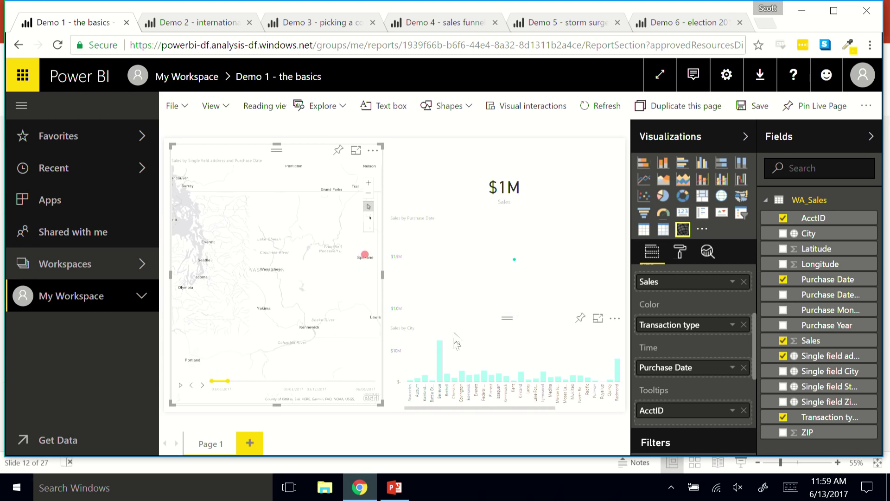
left_click(351, 283)
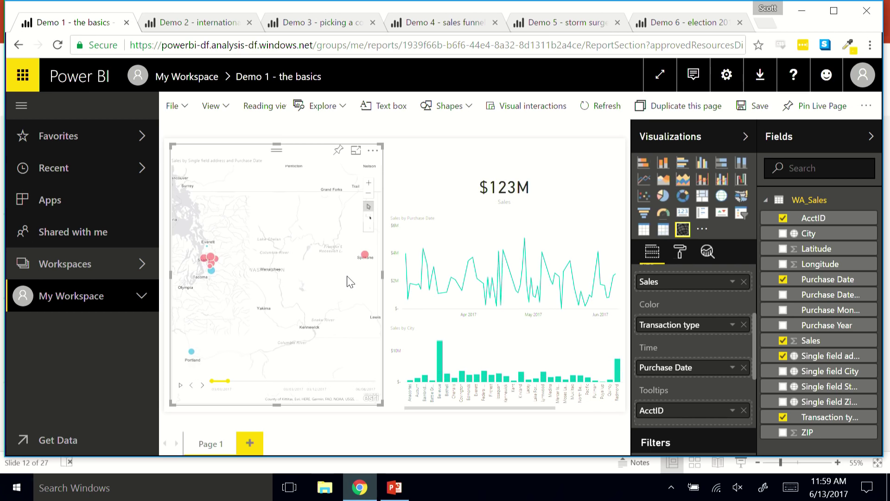
left_click(369, 218)
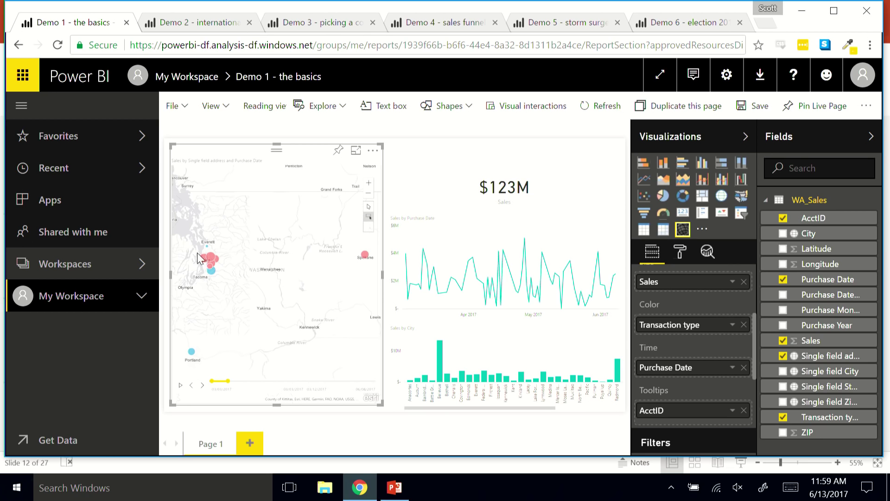
left_click_drag(193, 256, 236, 299)
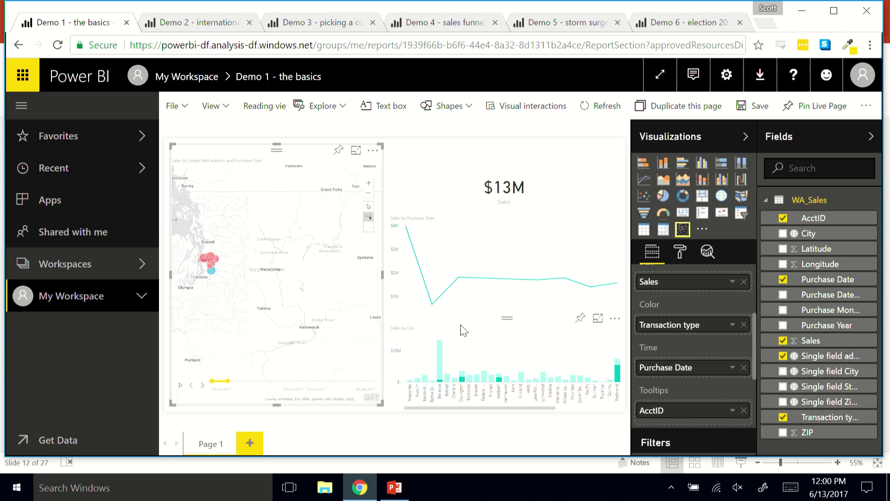
Step: Open the sales map in its editing view
left_click(374, 153)
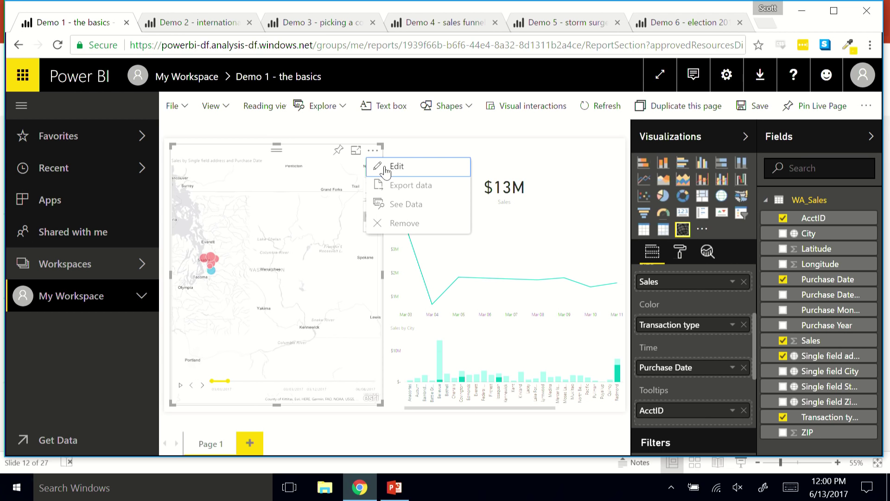
left_click(385, 167)
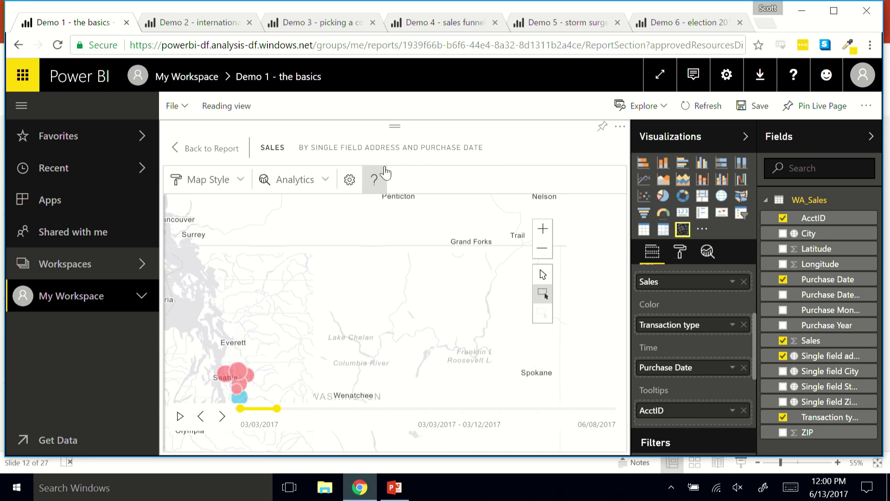
Step: Collapse the Visualizations and Fields panes to widen the sales map, and switch to the PowerPoint presentation
left_click(694, 148)
left_click(811, 144)
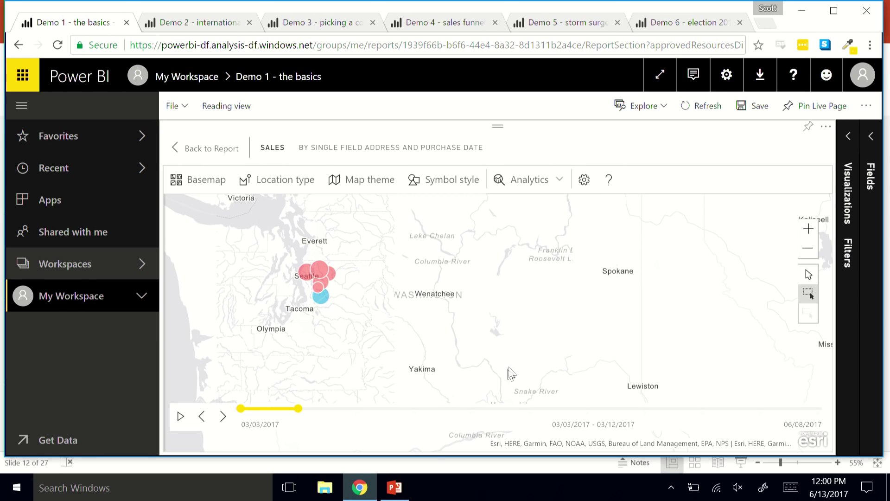
left_click(394, 488)
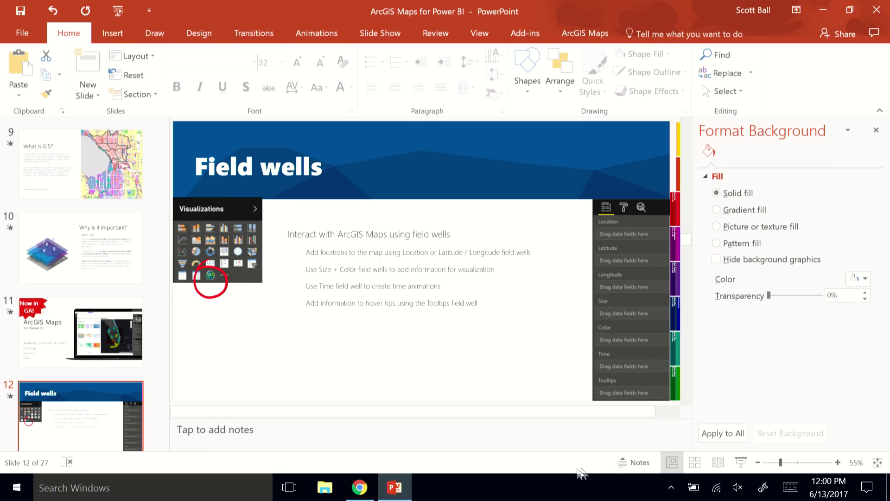
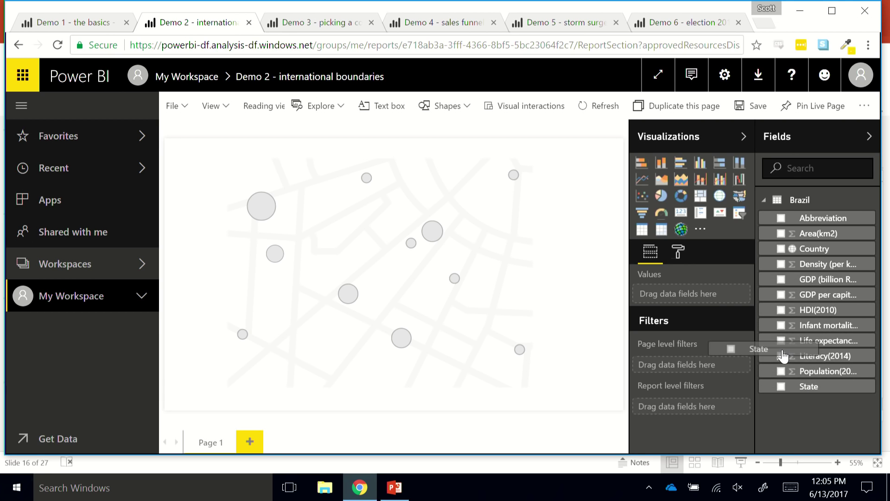
Step: Add the State field as the Brazil map's location and open that map in a widened editing view
left_click(507, 318)
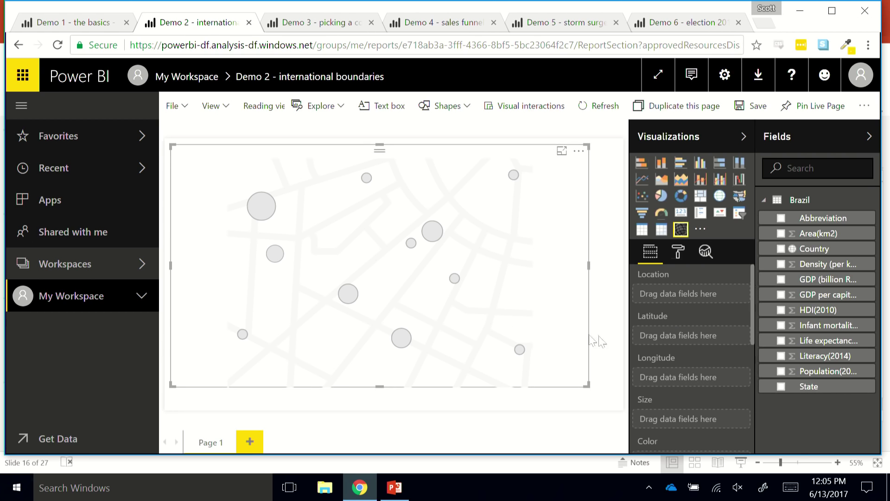
left_click_drag(825, 385, 705, 292)
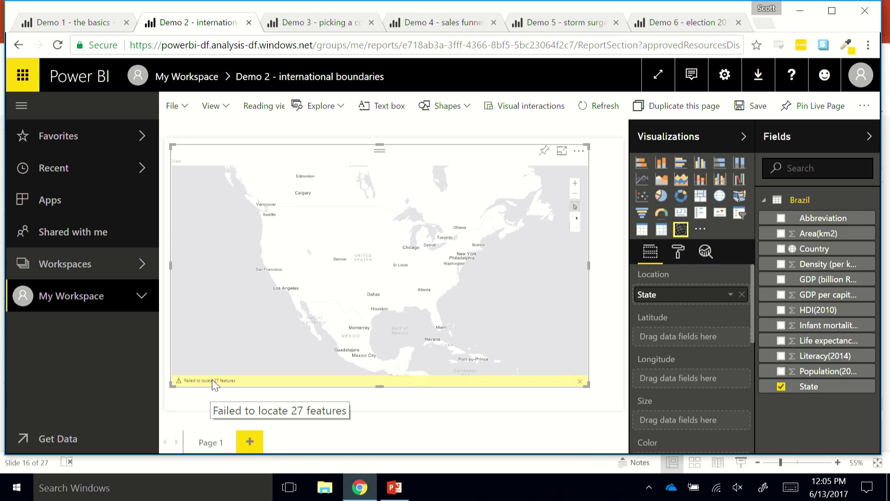
left_click(580, 157)
left_click(598, 168)
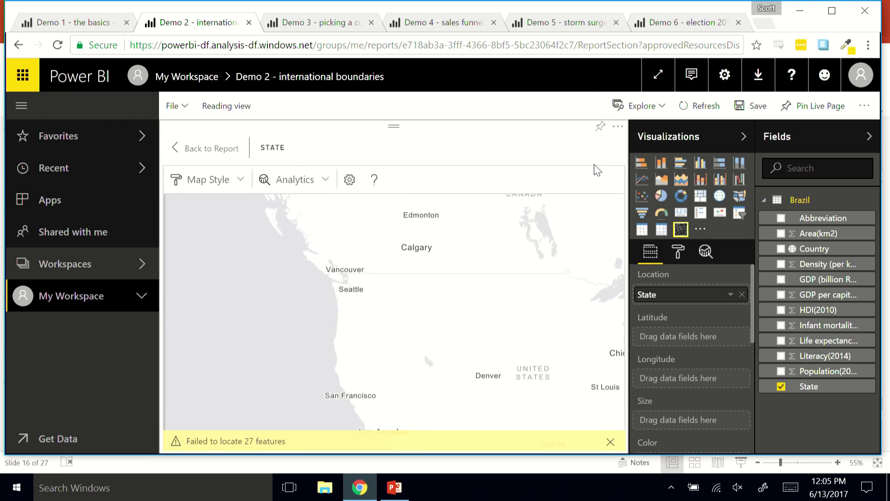
left_click(677, 143)
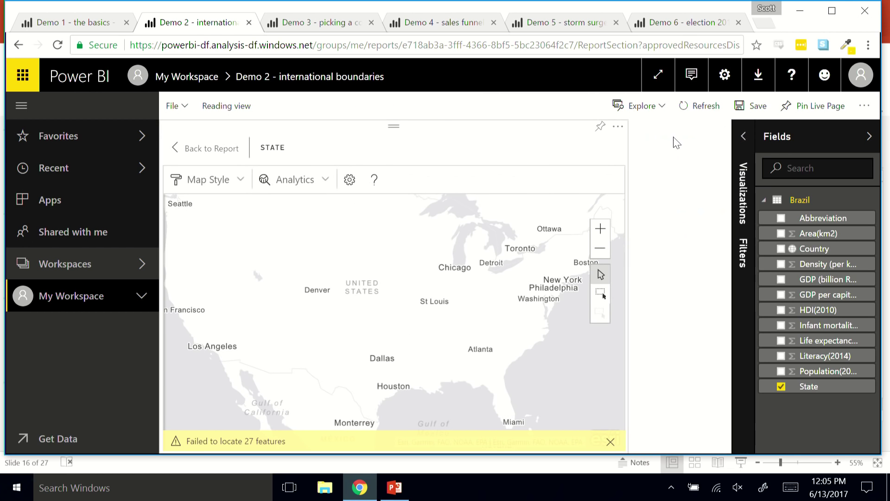
Step: Represent the locations as Boundaries in one country, set the country to Brazil, and list its available location types
left_click(285, 180)
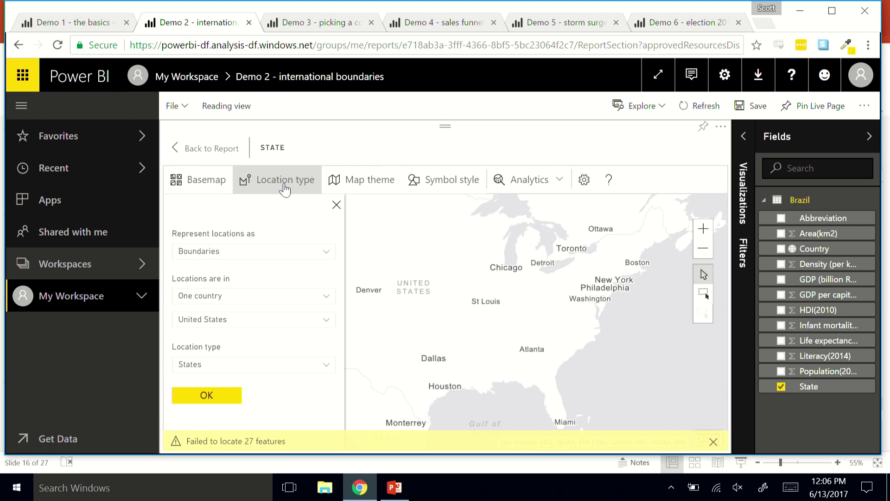
left_click(269, 254)
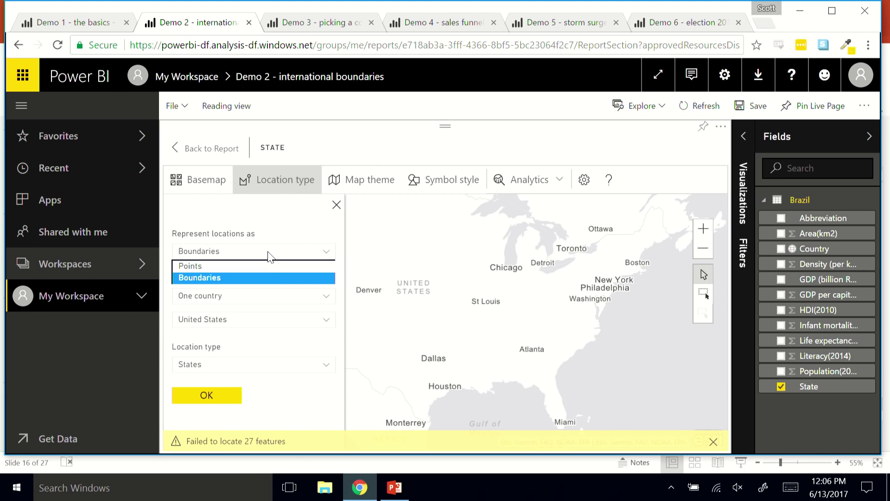
left_click(266, 279)
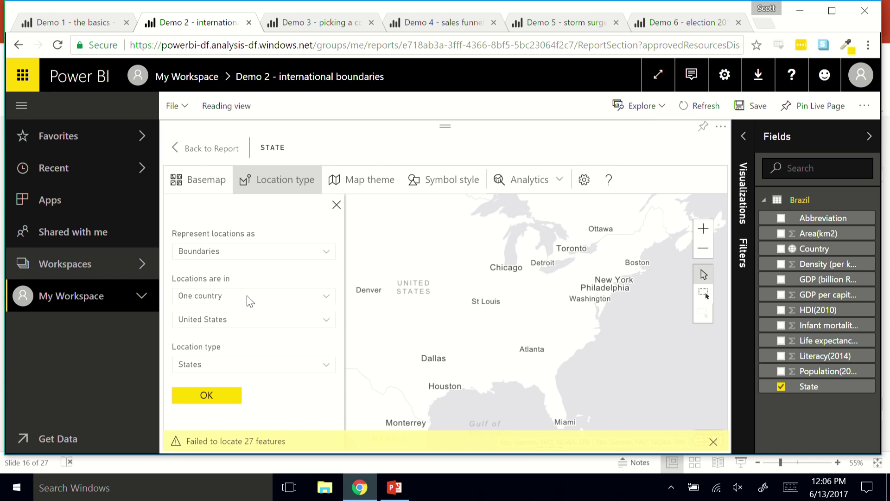
left_click(228, 320)
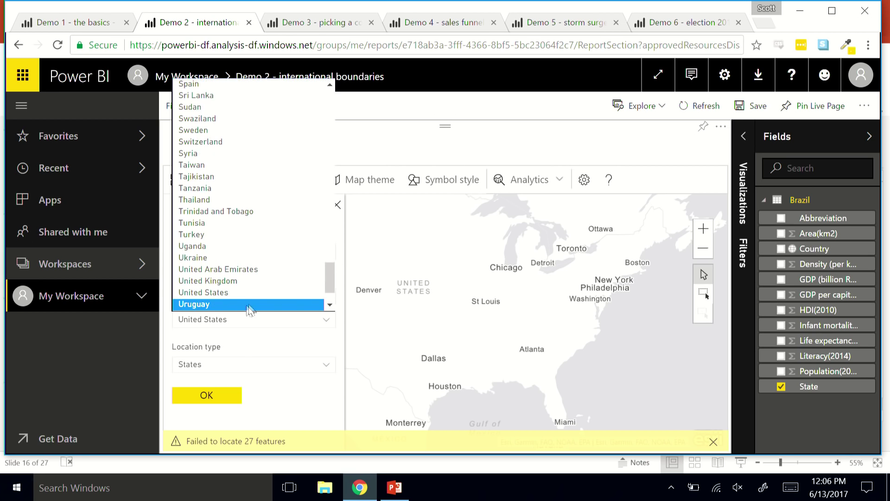
left_click_drag(329, 285, 342, 134)
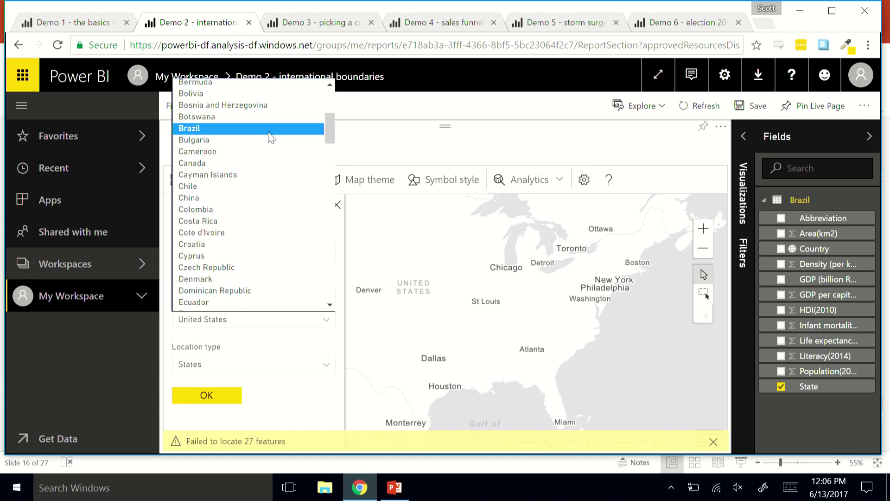
left_click(199, 127)
left_click(270, 366)
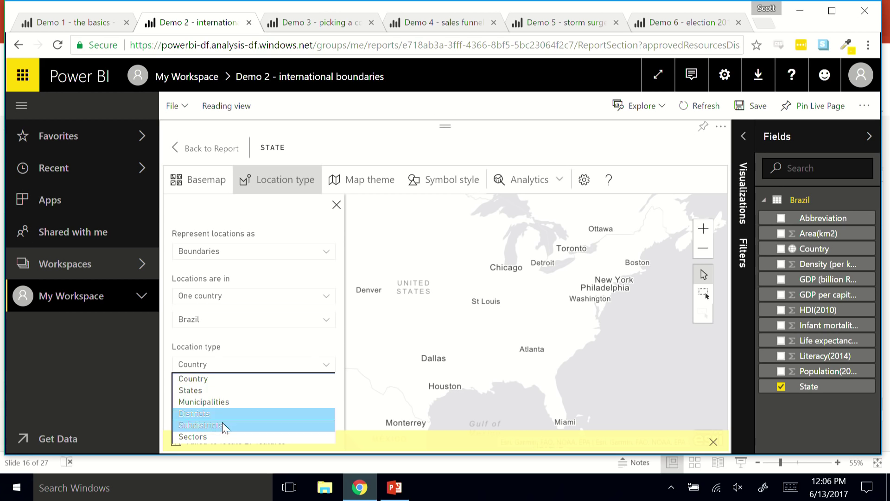
Step: Check the location types offered for Belgium, try Cameroon as the country, and set the country back to Brazil
left_click(230, 321)
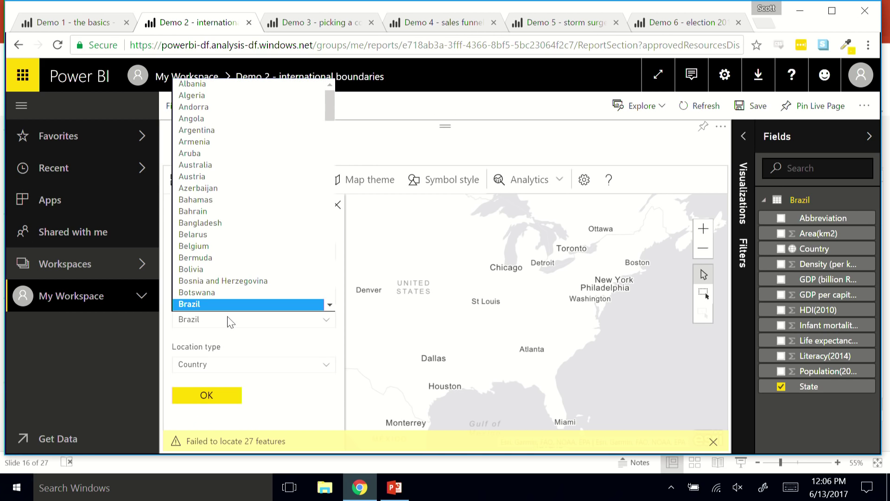
left_click(204, 234)
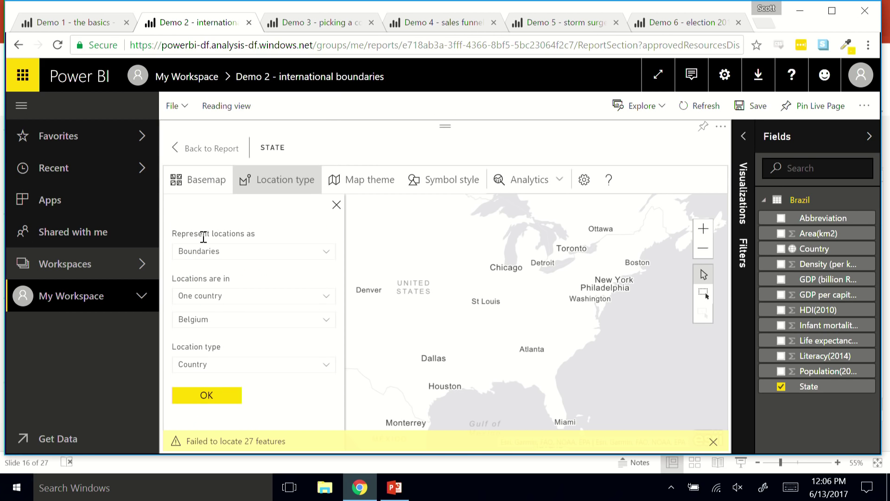
left_click(211, 368)
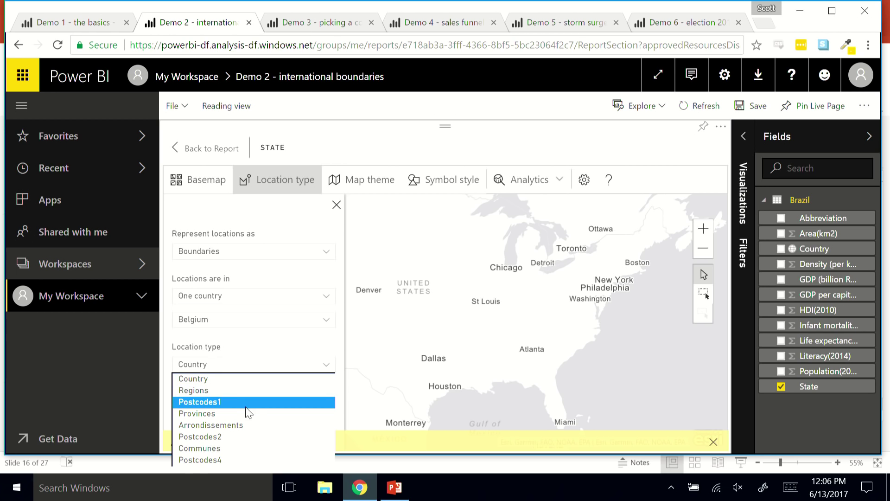
left_click(229, 325)
scroll(228, 315, "down", 3)
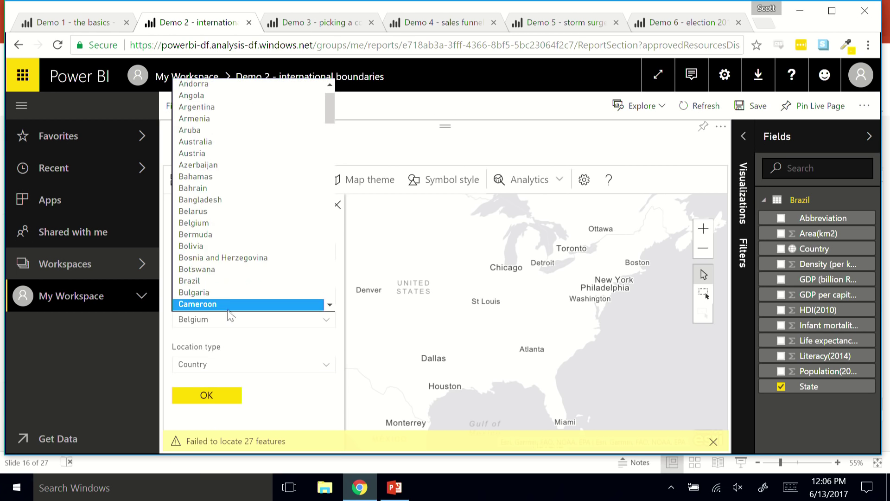
left_click(228, 313)
left_click(302, 321)
scroll(299, 315, "down", 1)
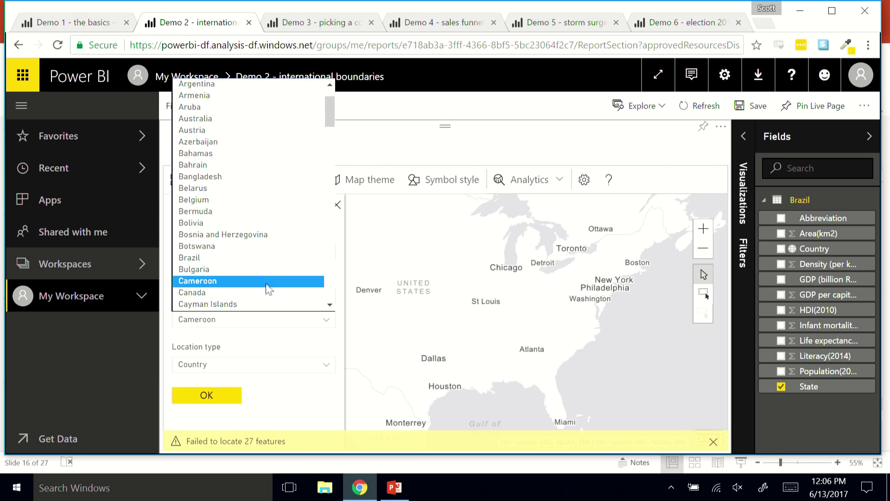
left_click(264, 256)
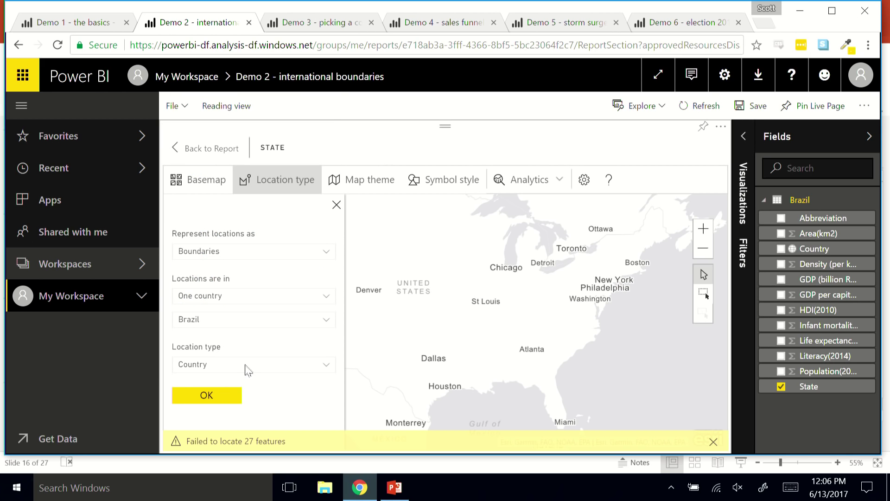
Step: Set the location type to States, apply the settings, and examine the Brazilian state boundaries on the map
left_click(247, 365)
left_click(247, 391)
left_click(218, 395)
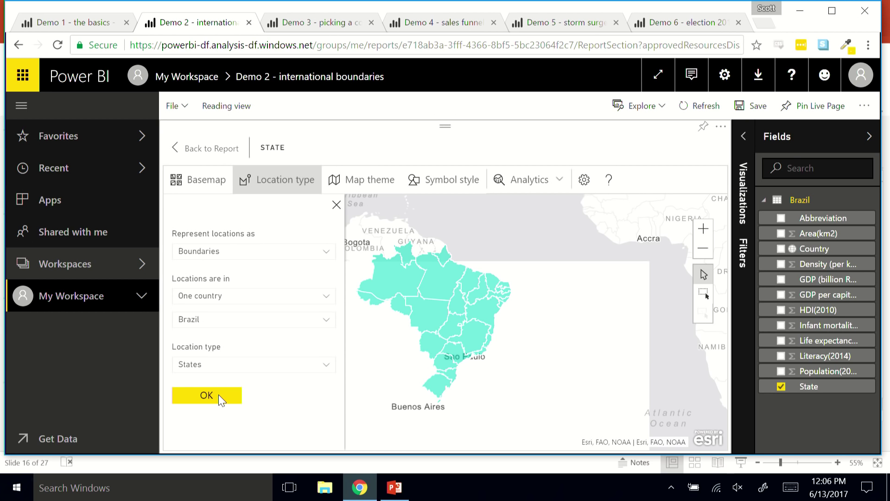
scroll(409, 357, "down", 3)
scroll(408, 358, "up", 3)
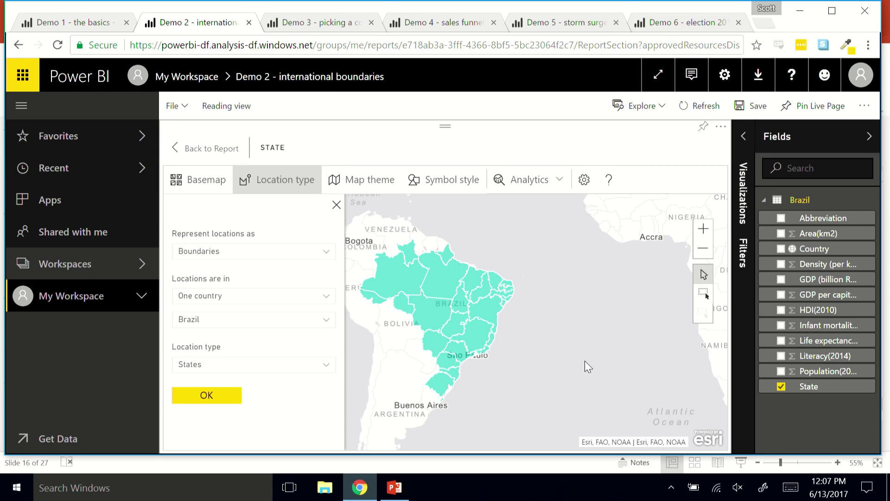
Step: Switch to the Demo 6 - election 2016 report and open its county map for editing
left_click(702, 28)
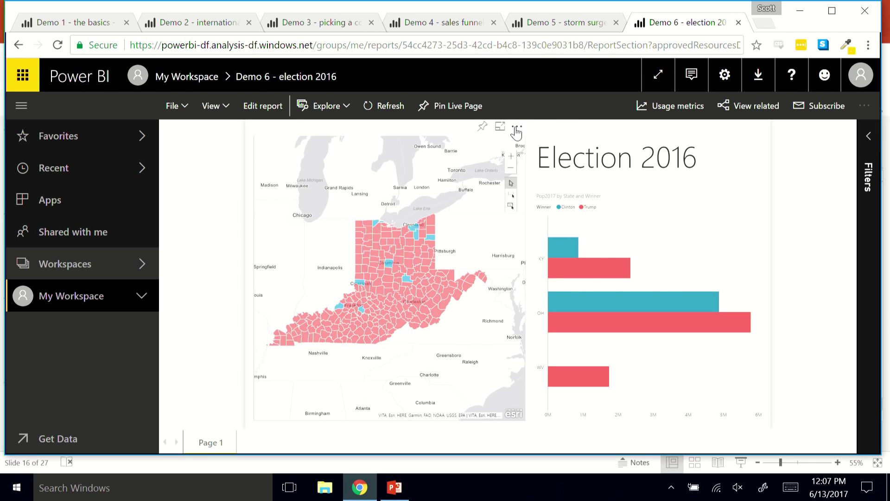
left_click(516, 128)
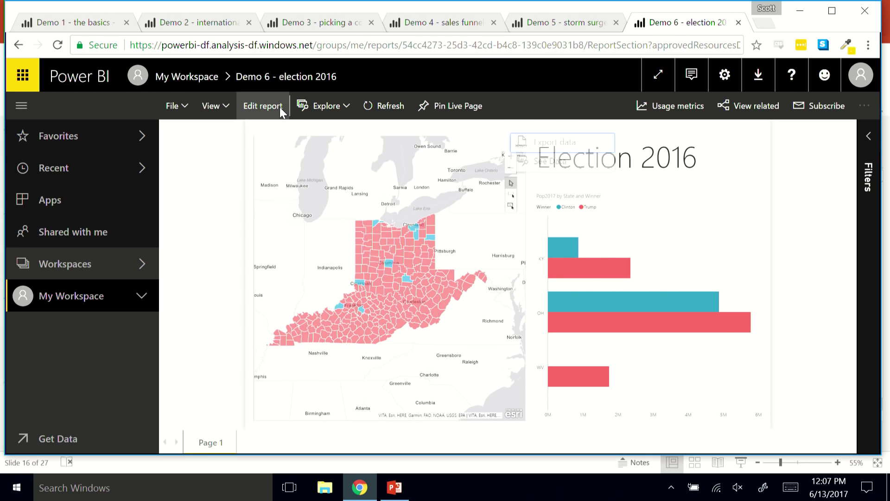
left_click(279, 107)
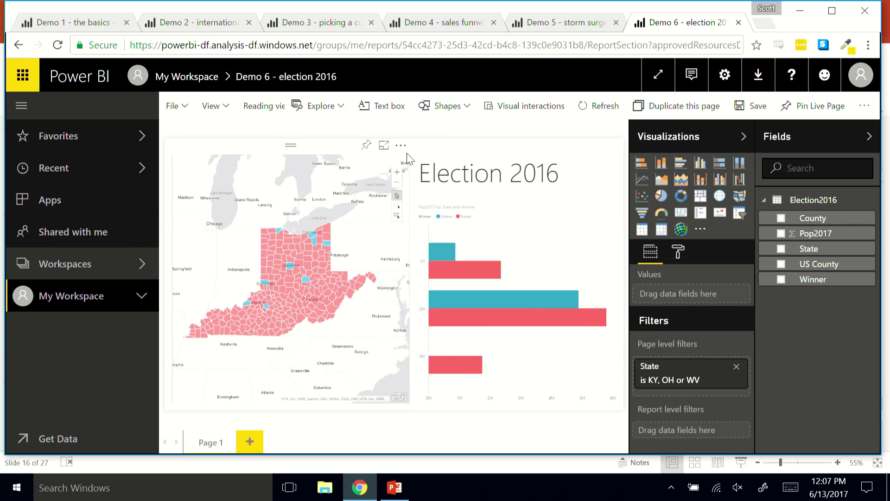
left_click(401, 146)
left_click(417, 162)
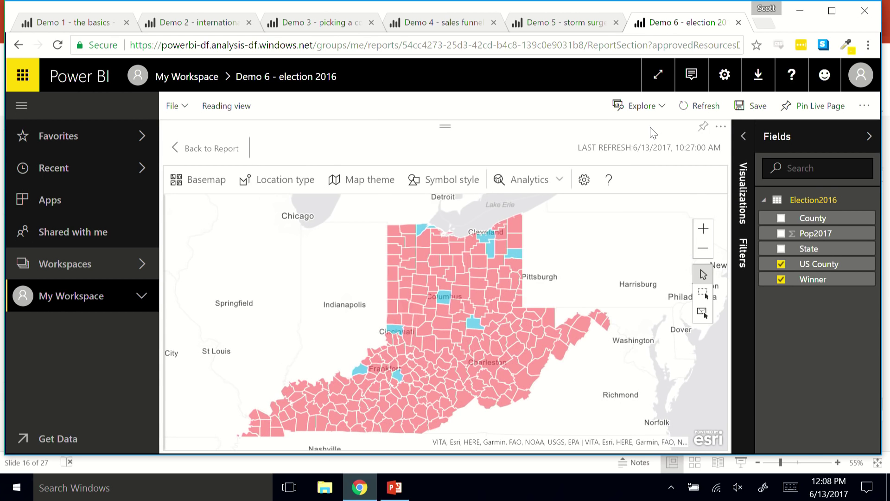
Step: Represent the election map's county locations as Points, apply the change, and return to the report
left_click(295, 184)
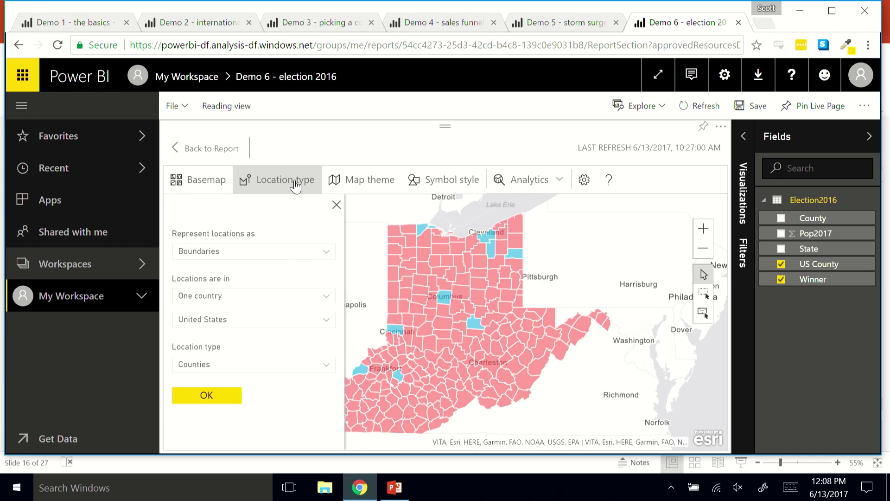
left_click(304, 254)
left_click(302, 266)
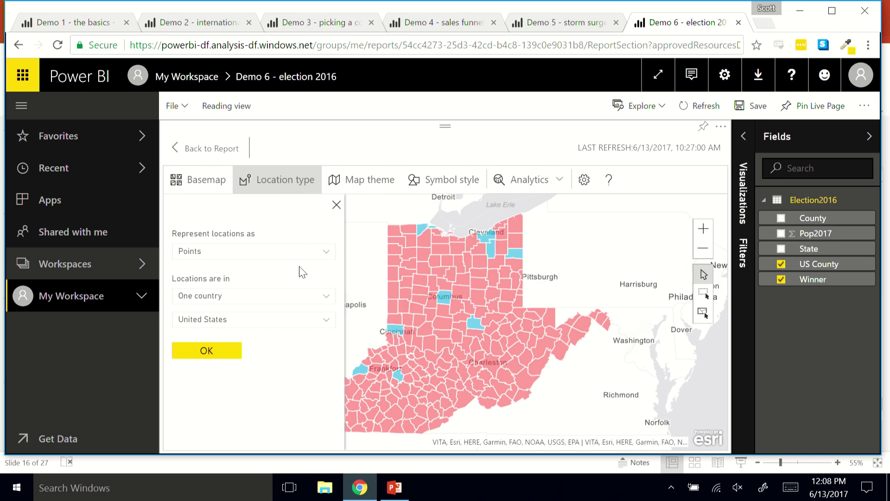
left_click(208, 352)
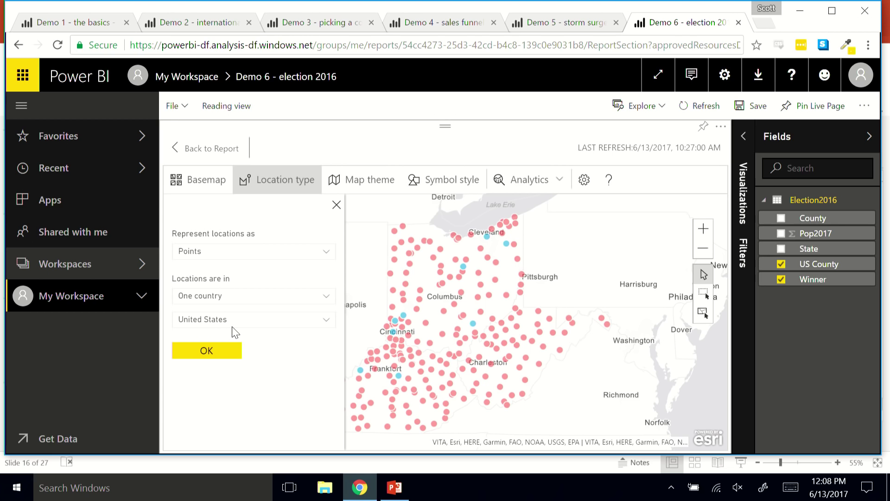
left_click(217, 348)
left_click(215, 149)
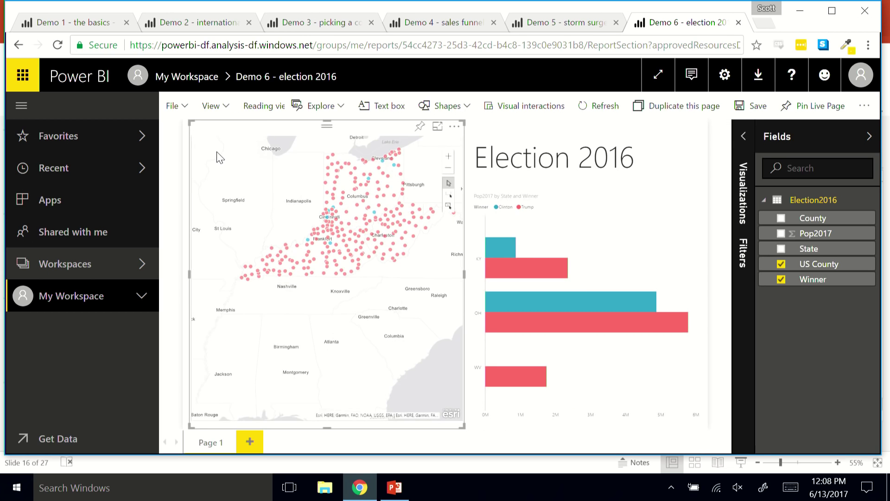
Step: Size the election map's points by the Pop2017 field and inspect the point details in Ohio
left_click(742, 174)
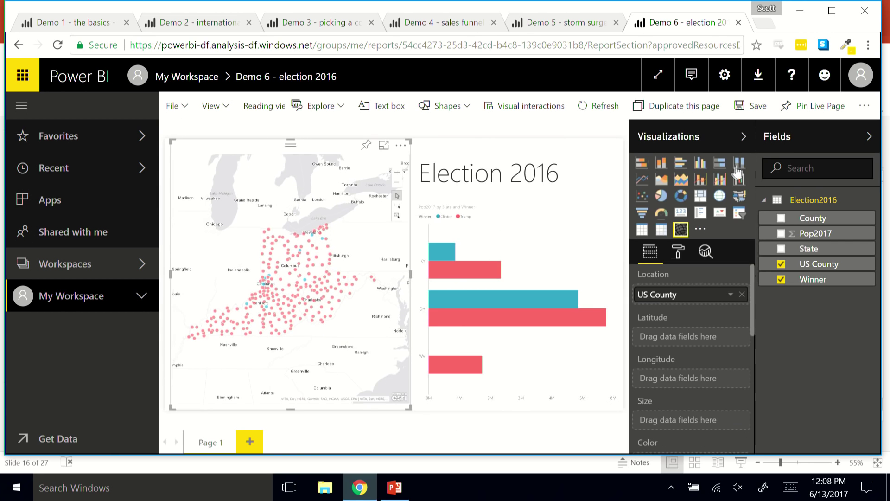
left_click_drag(811, 237, 701, 422)
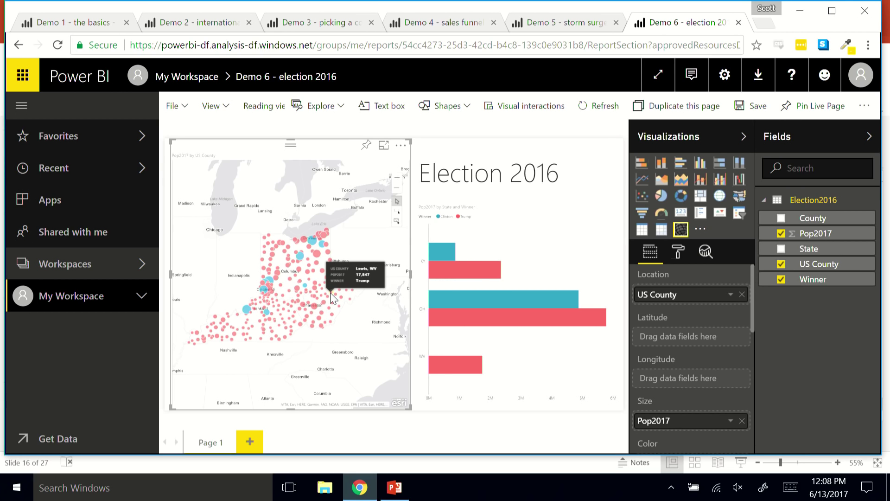
left_click(301, 258)
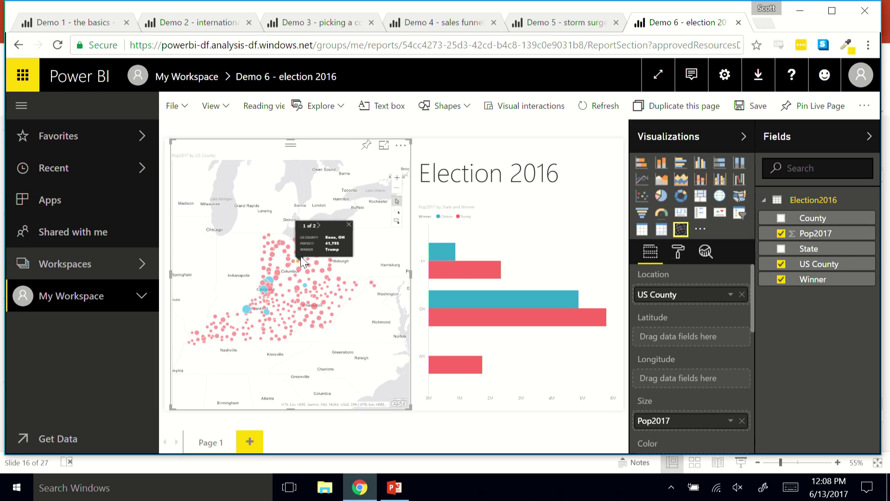
mouse_move(271, 278)
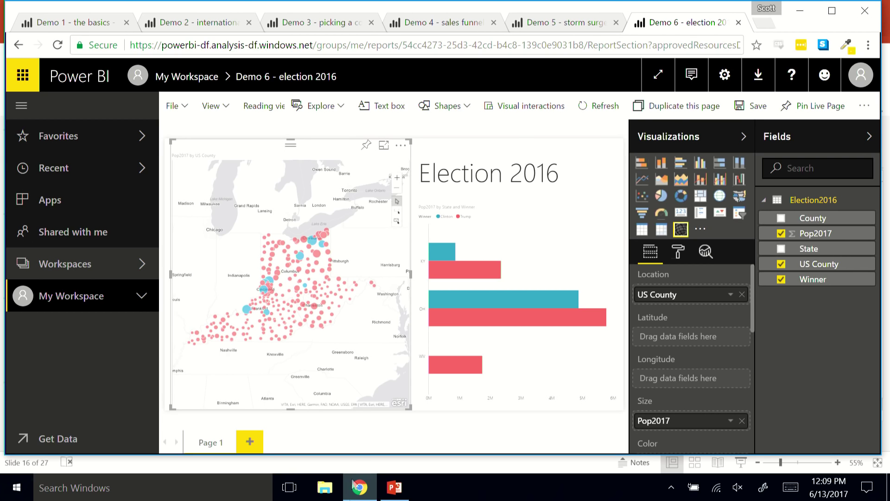
Step: Switch to the PowerPoint presentation and start the slide show at the "Demo: international boundaries" slide
left_click(399, 494)
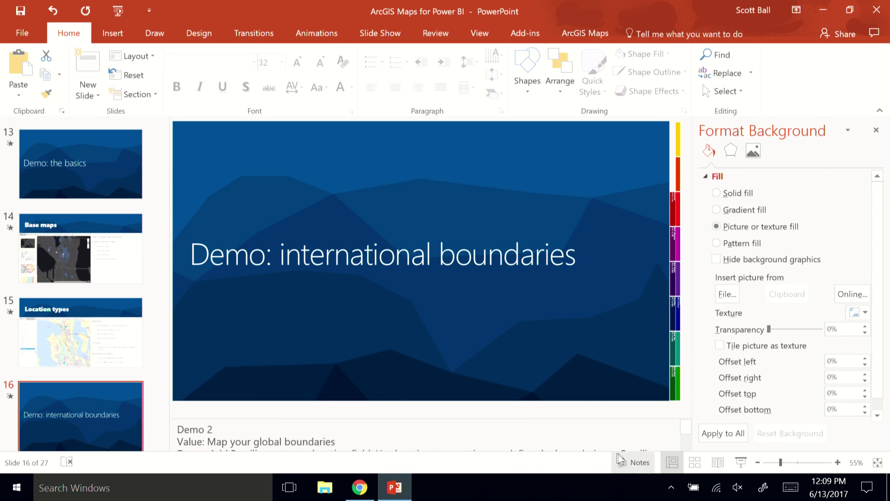
left_click(741, 463)
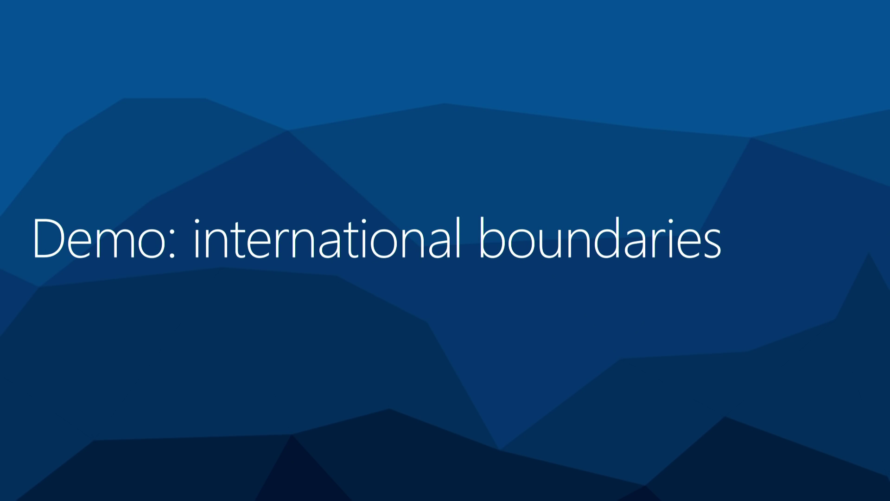
Step: Advance the slide show to "Map themes and symbol styles", and open the Demo 3 - picking a college report for editing in the browser
key("Right")
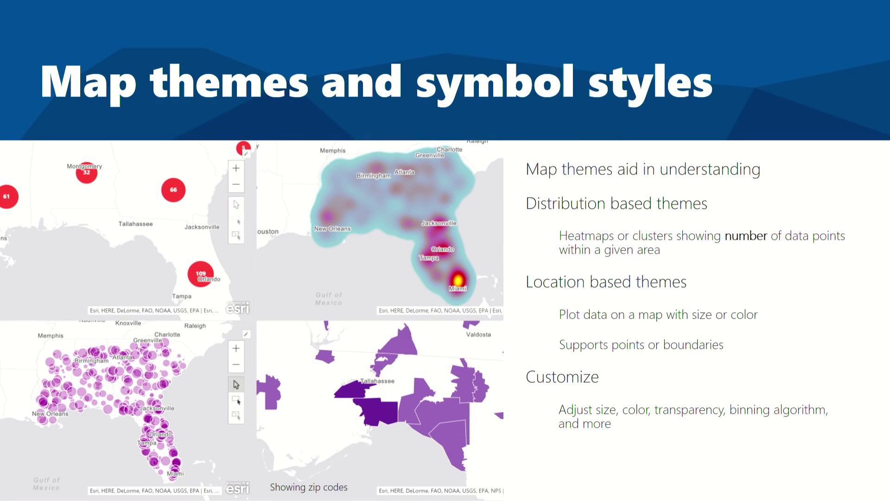
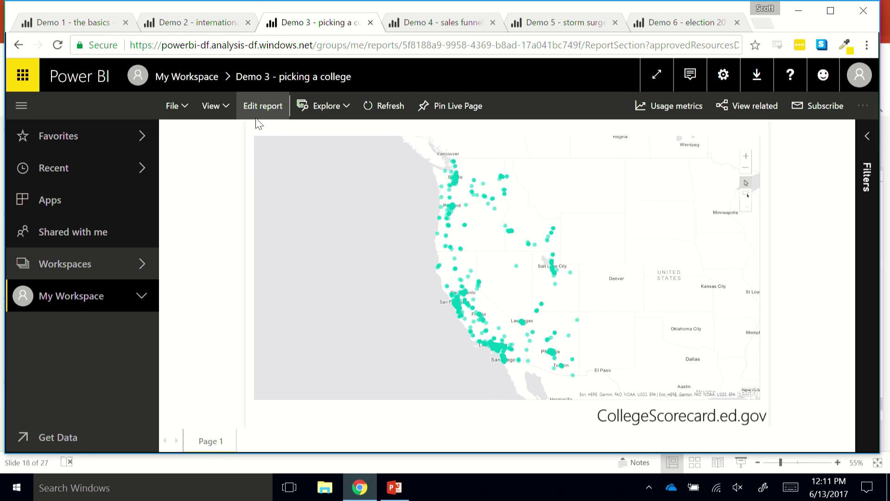
left_click(260, 107)
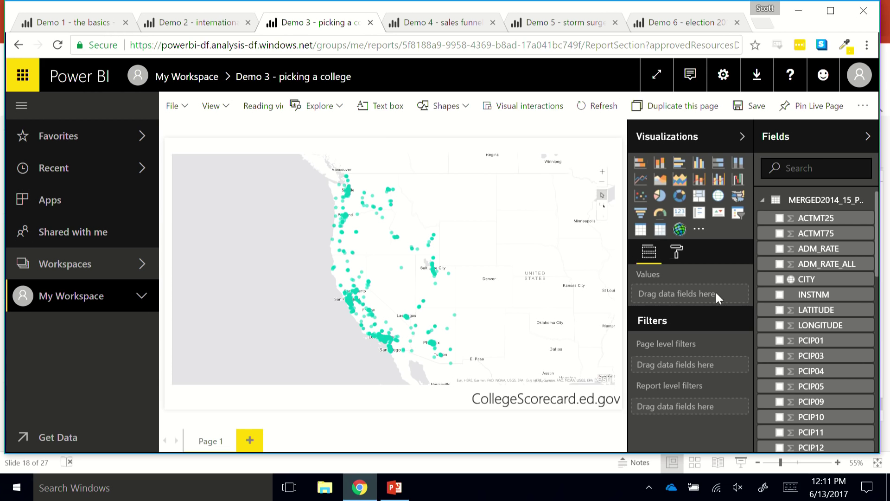
Step: Color the college map's points by the PCIP11 field
scroll(805, 352, "down", 5)
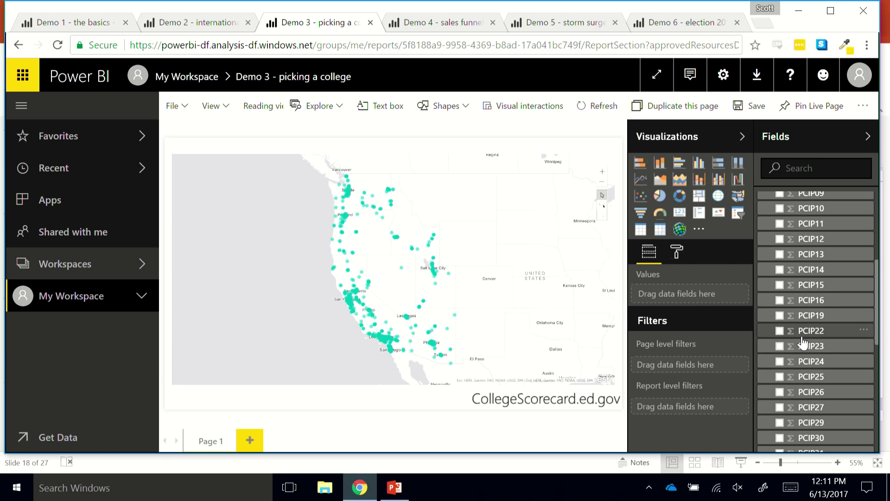
scroll(803, 343, "up", 3)
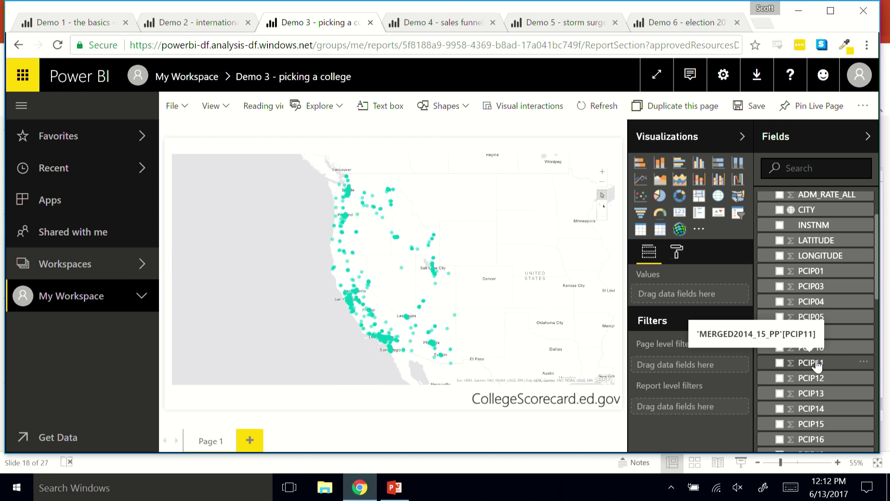
left_click(519, 148)
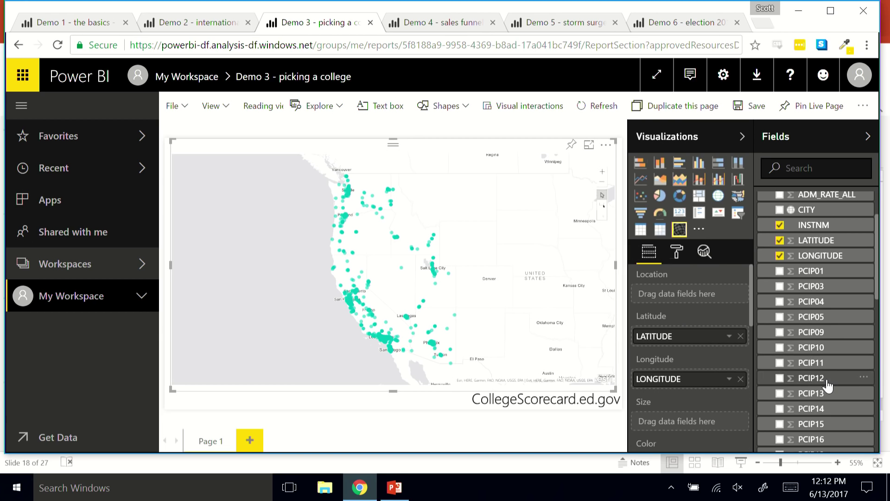
mouse_move(823, 369)
left_mouse_down()
mouse_move(788, 372)
mouse_move(720, 412)
mouse_move(689, 391)
mouse_move(781, 358)
mouse_move(825, 370)
left_mouse_up()
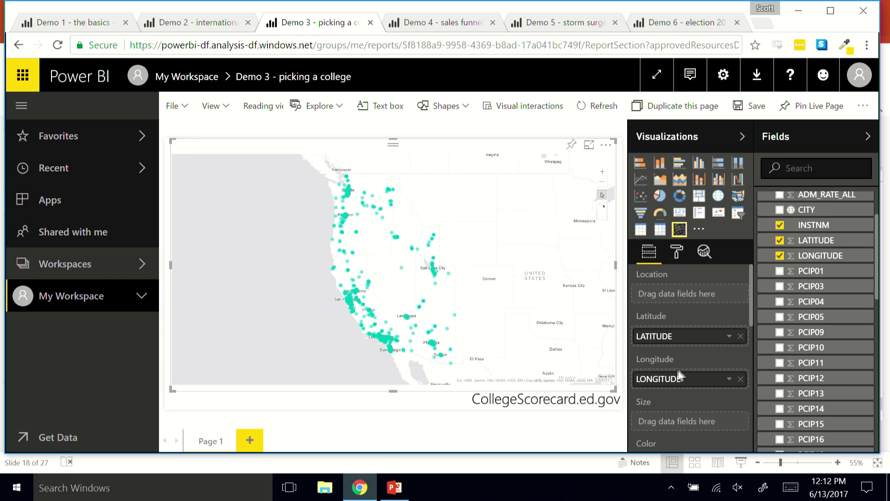
scroll(670, 369, "down", 1)
left_click_drag(817, 363, 695, 400)
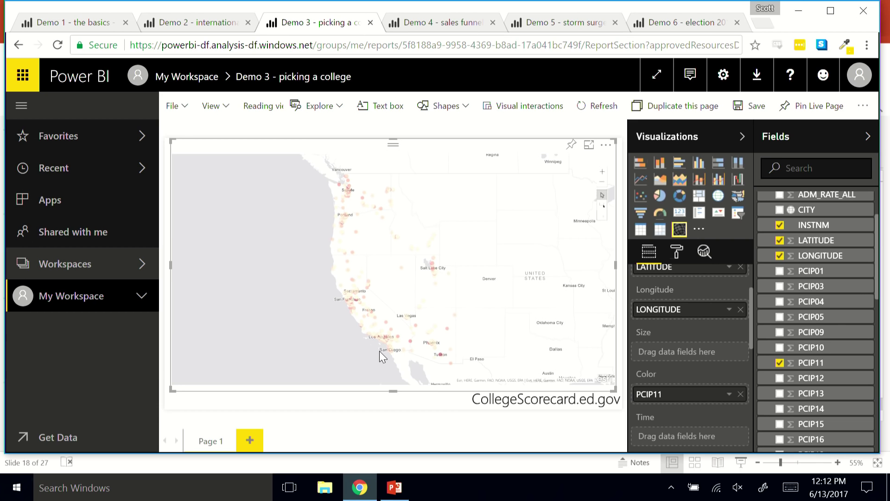
Step: Open the college map itself for editing and collapse the Visualizations and Fields panes to give it more room
left_click(604, 146)
left_click(617, 162)
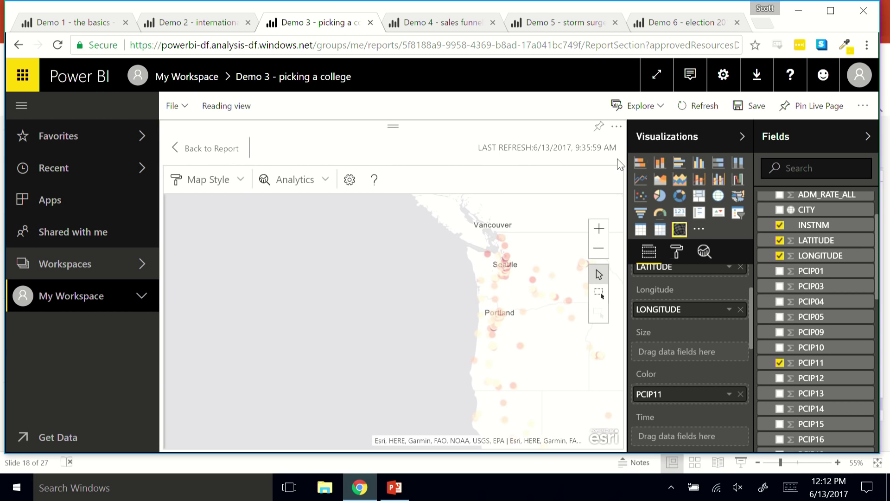
left_click(742, 136)
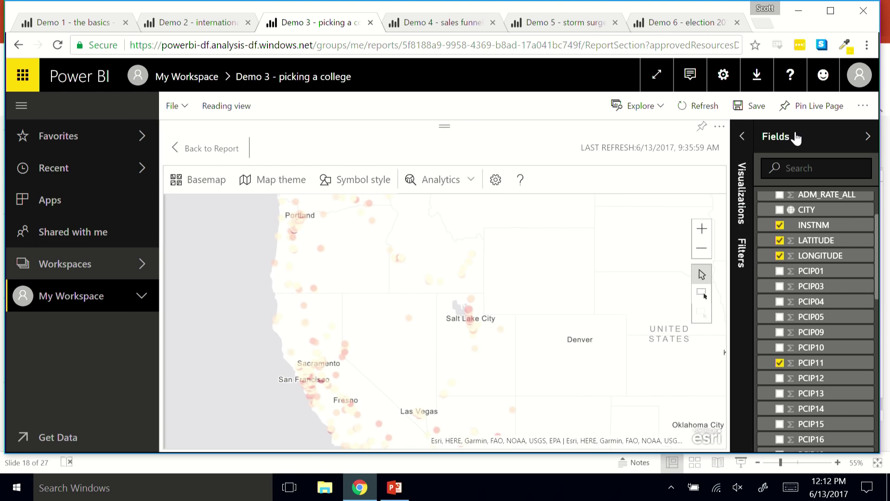
left_click(867, 136)
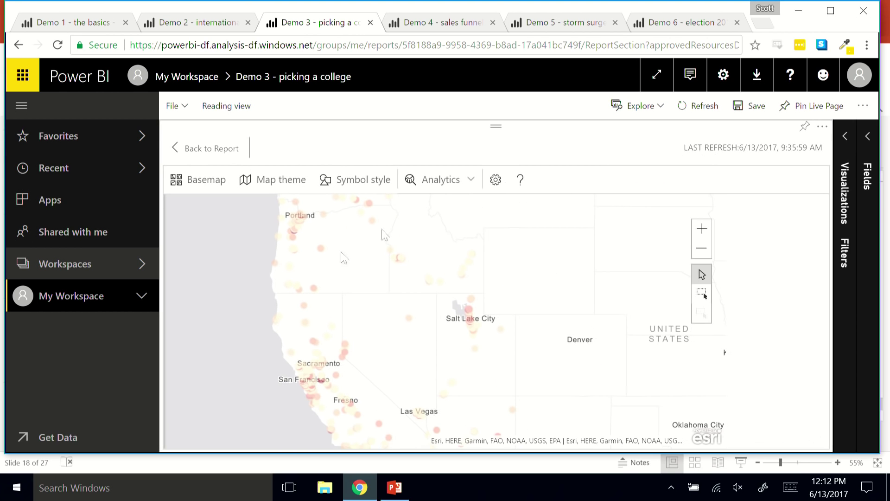
Step: Apply the Heat Map theme to the college map and bring California and the Southwest into view
left_click(265, 185)
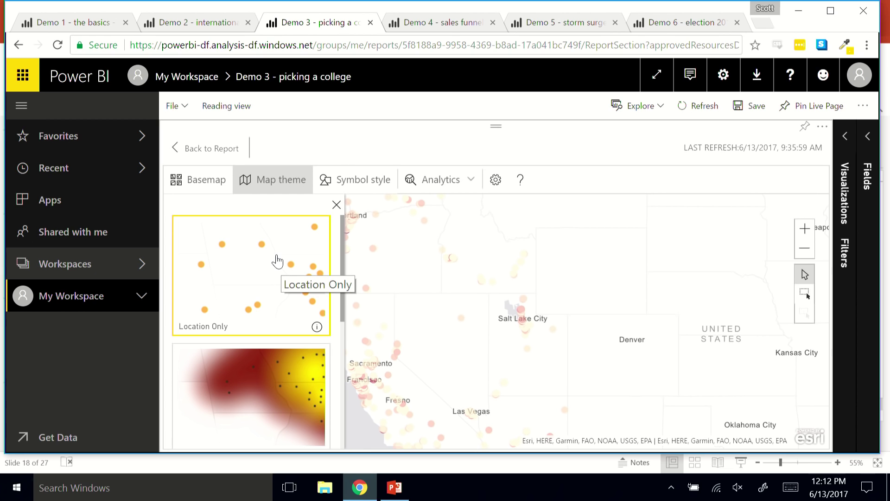
scroll(278, 262, "down", 2)
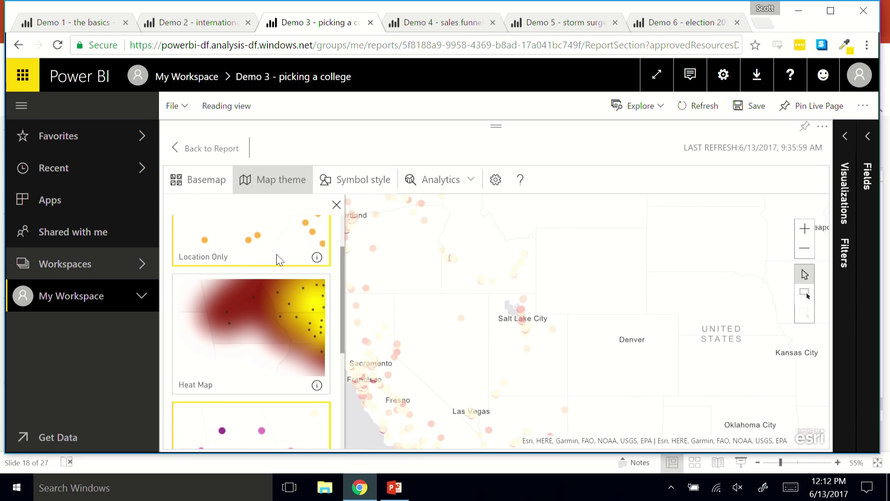
left_click(265, 318)
left_click_drag(426, 341, 510, 298)
left_click_drag(534, 333, 529, 274)
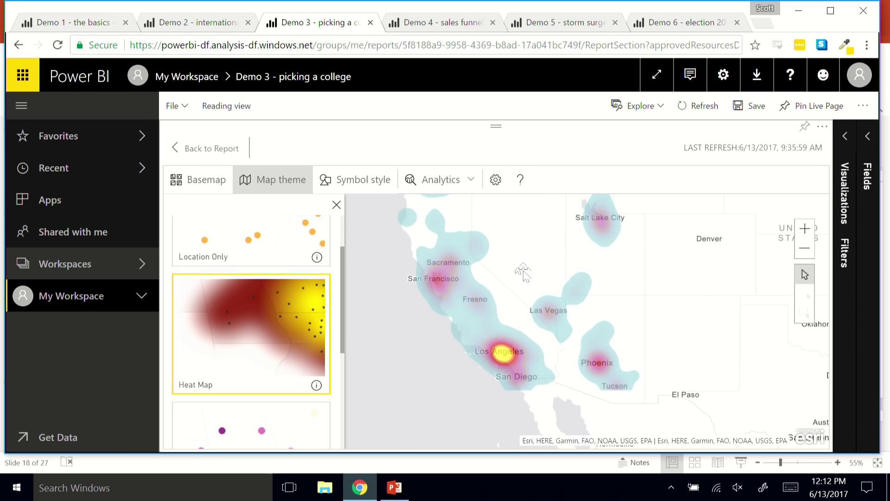
Step: Switch the college map's theme to Clustering and inspect the clusters around California at different scales
scroll(273, 322, "down", 2)
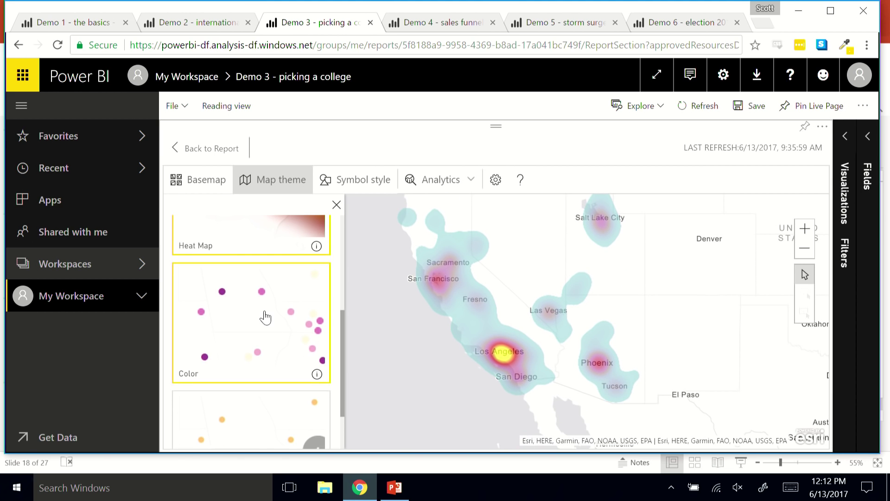
scroll(281, 320, "down", 2)
left_click(268, 339)
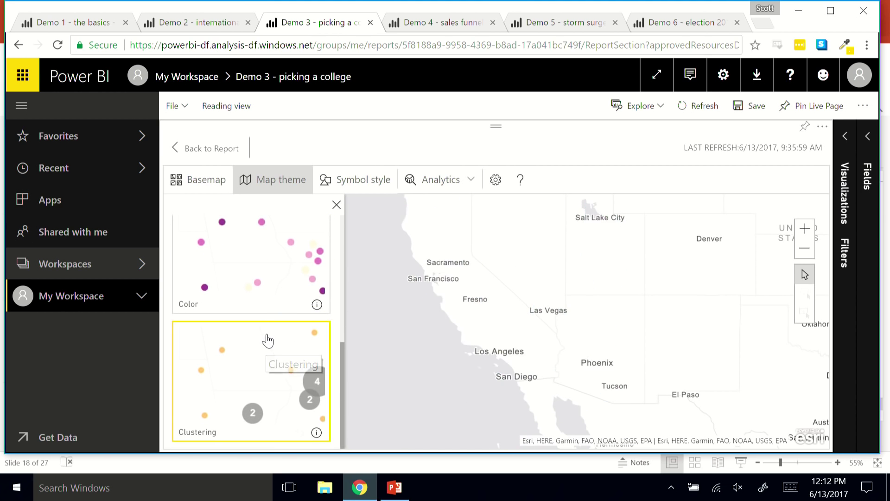
scroll(468, 329, "up", 2)
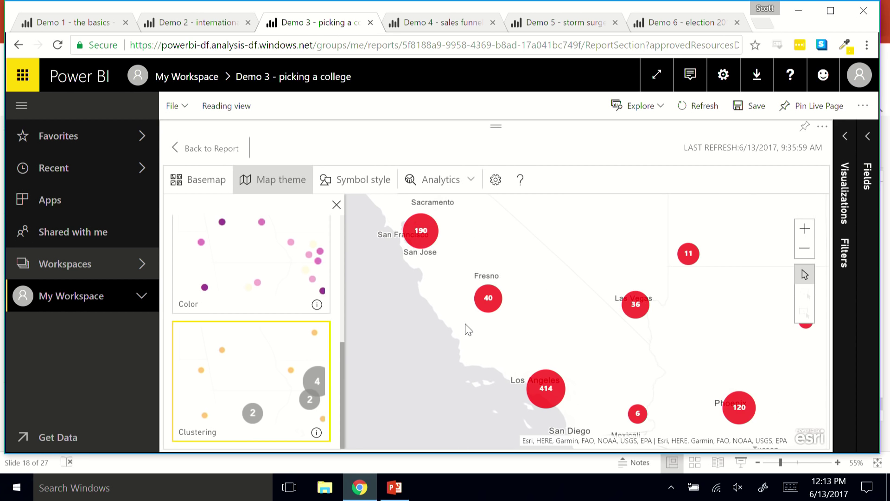
scroll(457, 336, "up", 2)
scroll(457, 336, "down", 2)
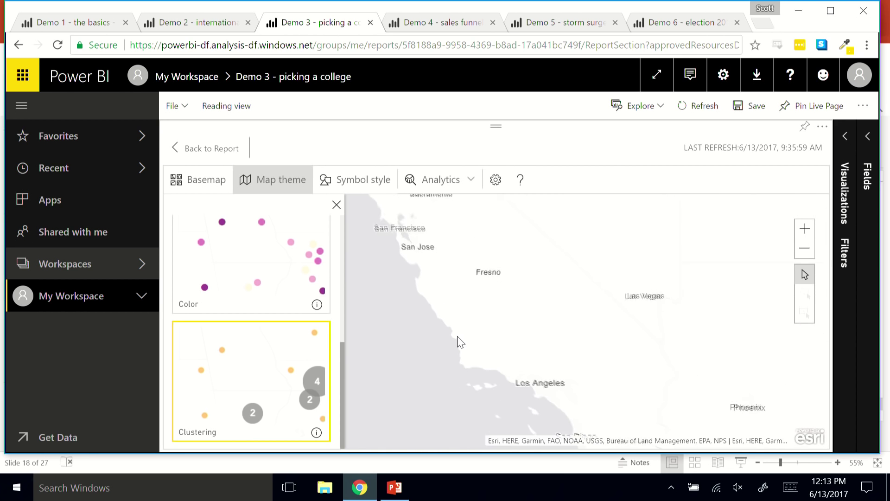
Step: Return the college map to the Color theme and lower its layer transparency below 40%
left_click(224, 266)
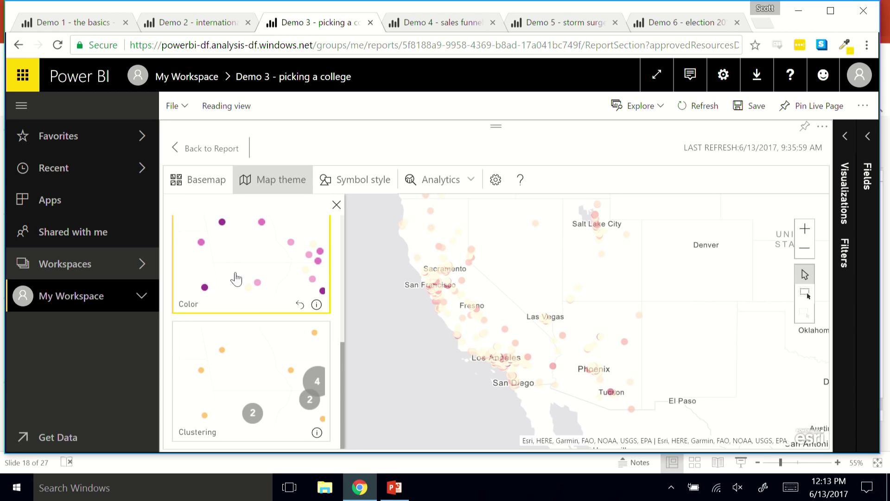
left_click(351, 184)
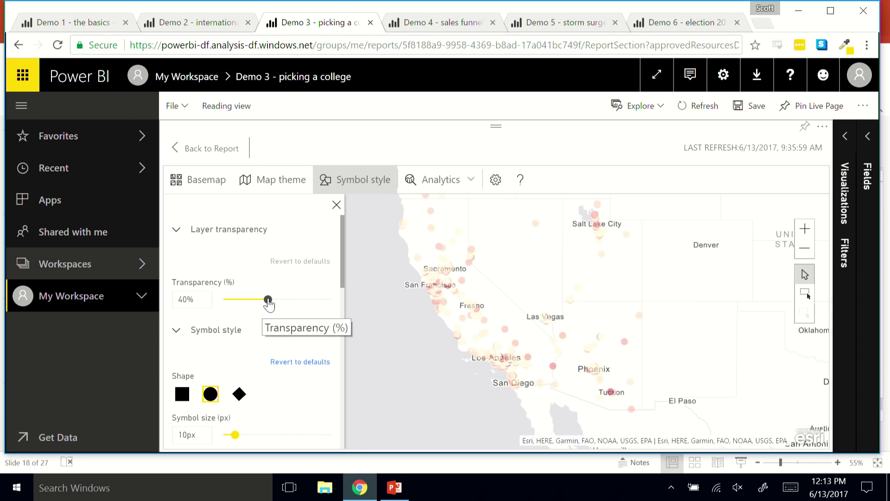
left_click_drag(268, 303, 240, 308)
Step: Try the square symbol shape for the college points and restore the circle
scroll(252, 331, "down", 3)
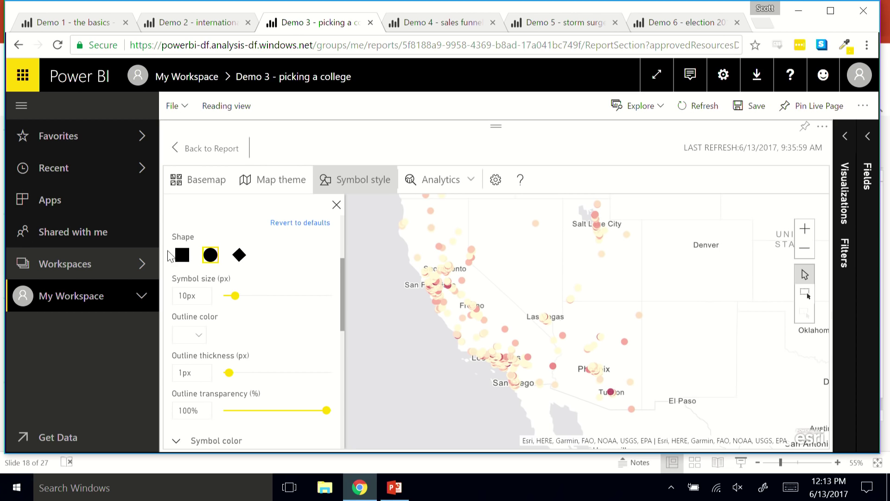
left_click(182, 256)
left_click(211, 256)
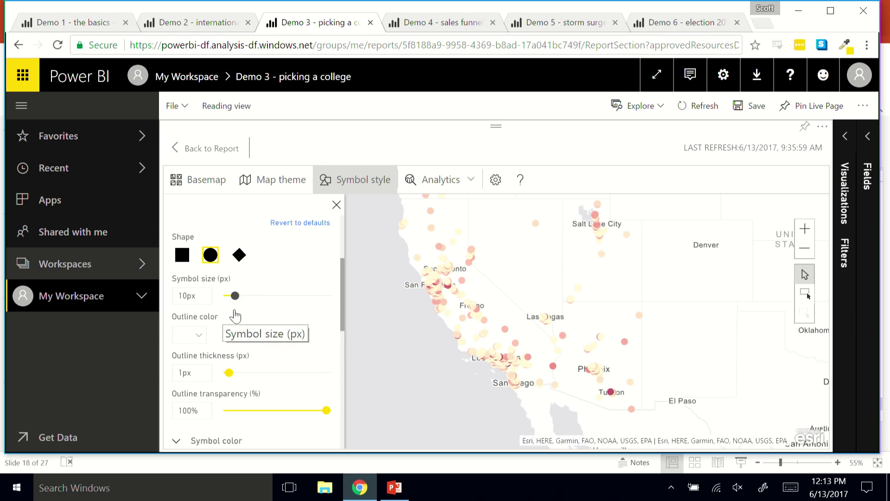
Step: Try an outline transparency of 0% for the college symbols and restore it to 100%
scroll(237, 314, "down", 2)
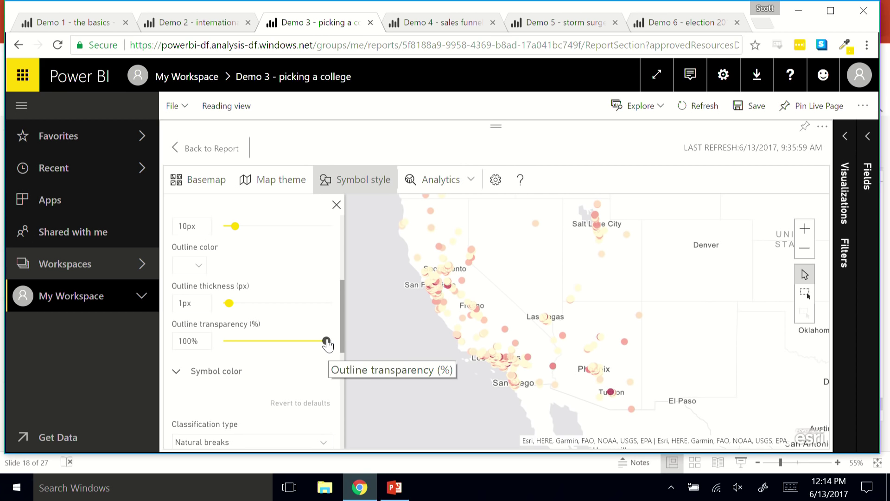
left_click_drag(328, 343, 189, 340)
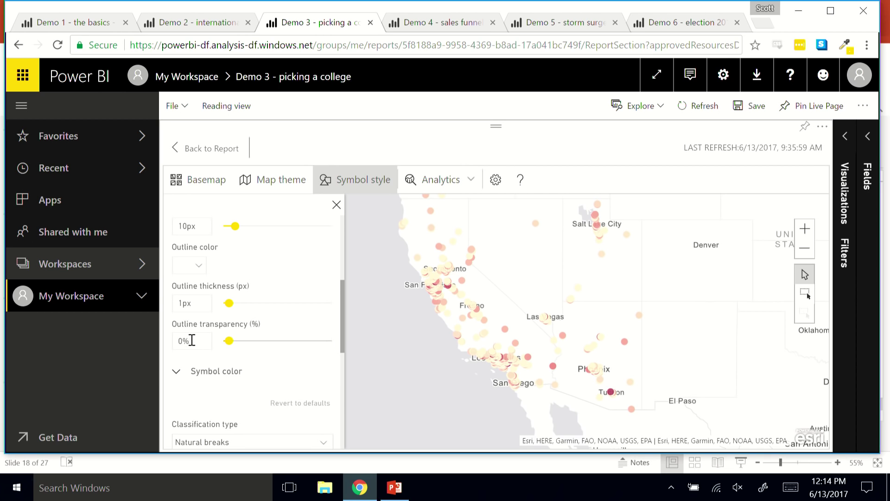
left_click_drag(229, 341, 336, 333)
Step: Review the symbol color class breaks, set the classification type to Equal interval, and check the new breaks
scroll(285, 325, "down", 4)
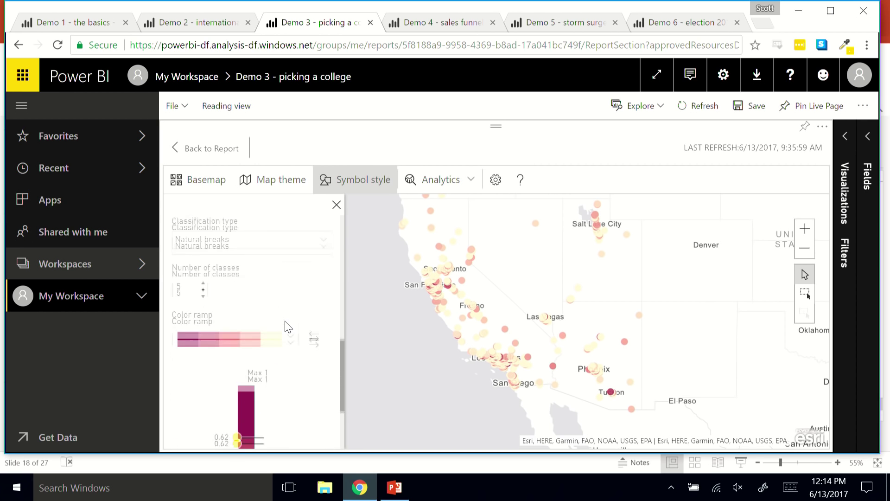
scroll(287, 327, "up", 2)
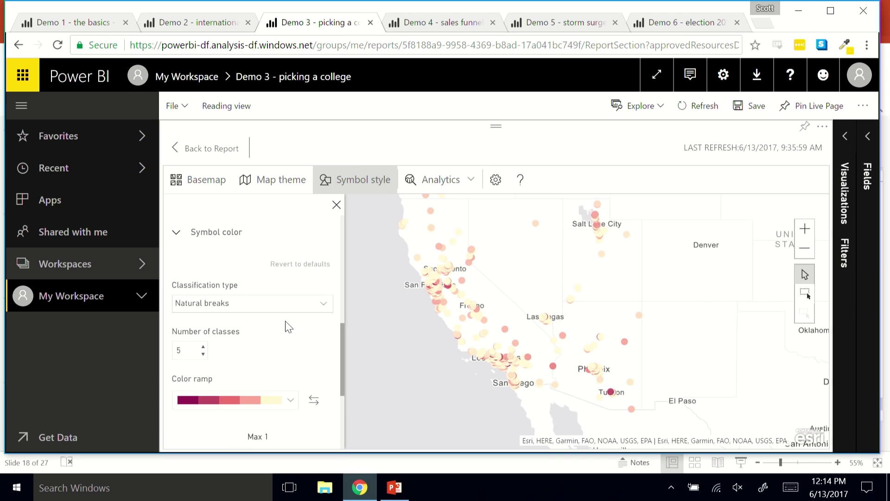
scroll(290, 327, "down", 2)
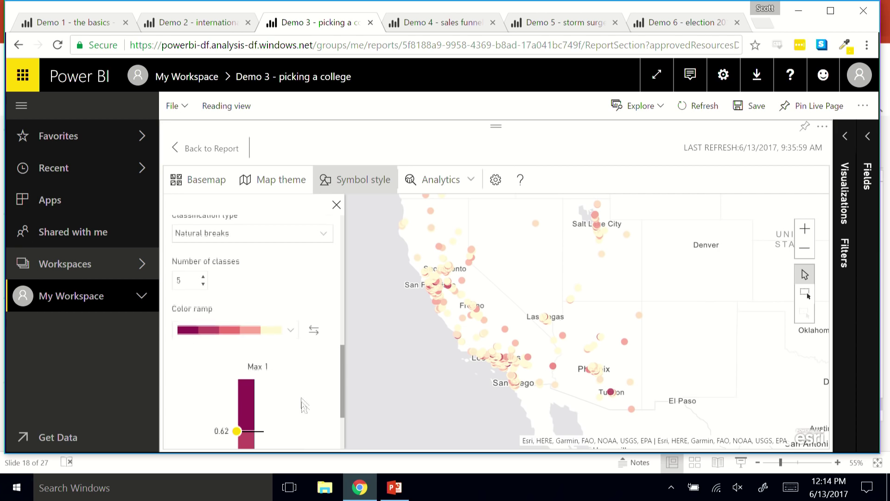
scroll(304, 403, "down", 3)
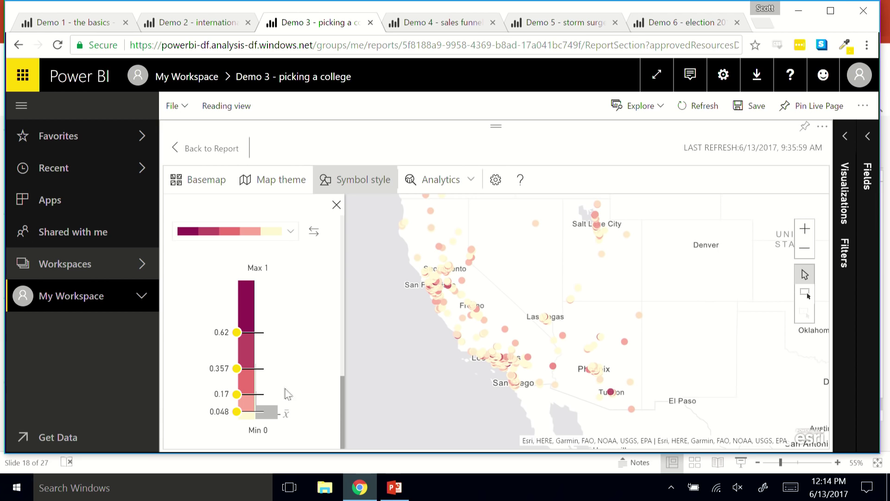
scroll(306, 380, "up", 2)
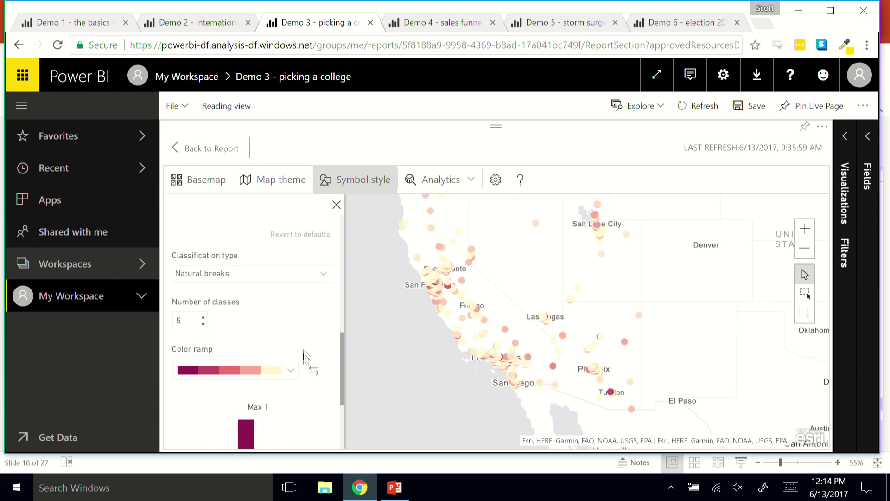
left_click(323, 276)
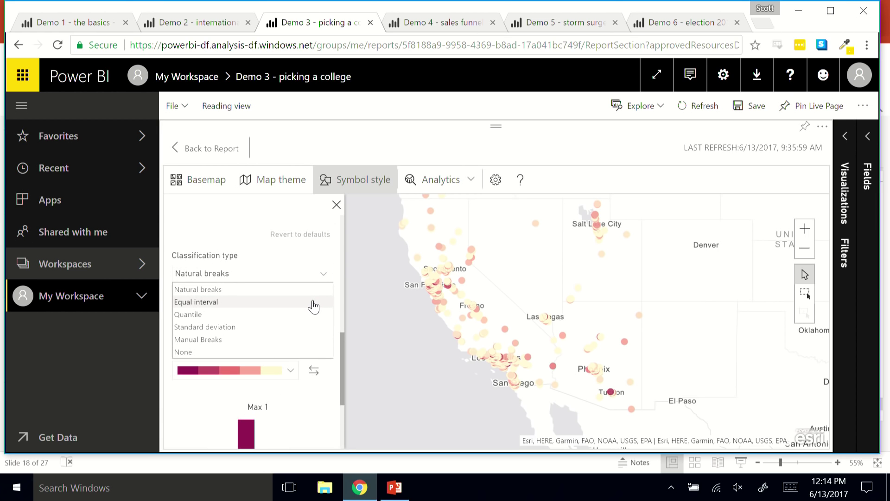
left_click(313, 303)
scroll(326, 330, "down", 3)
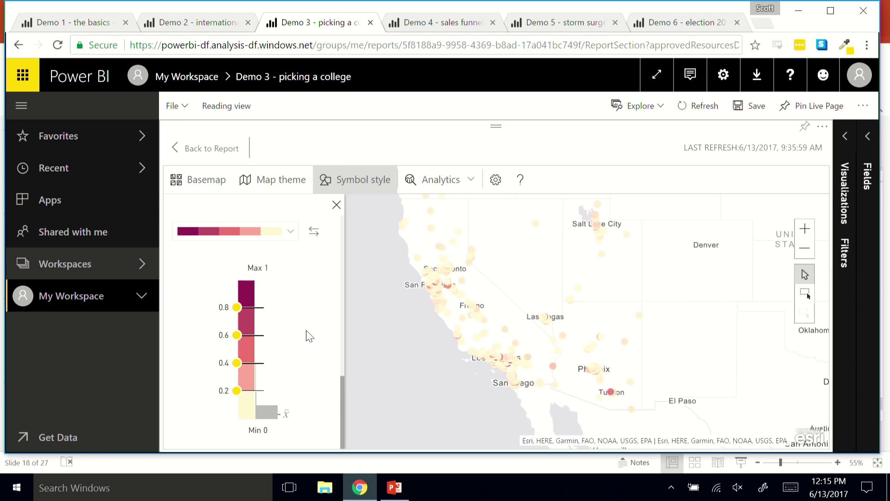
Step: Change the symbol color classification type to Quantile and examine the resulting class breaks
scroll(308, 337, "up", 5)
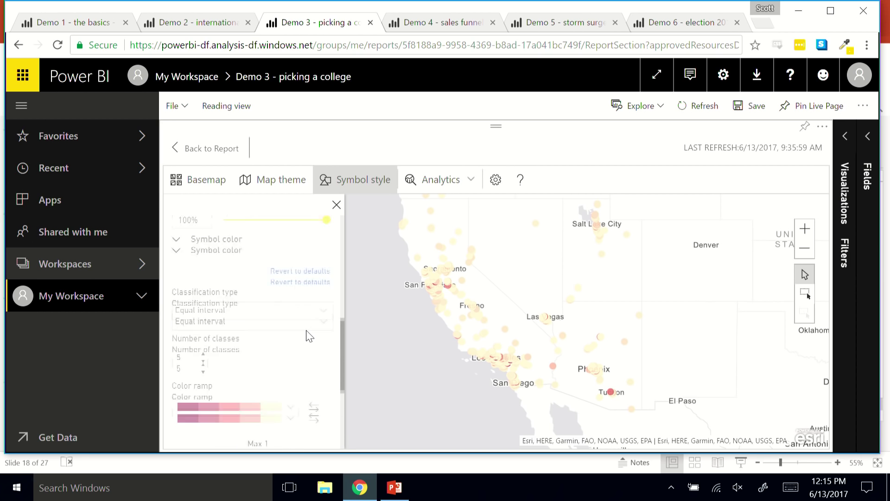
left_click(311, 349)
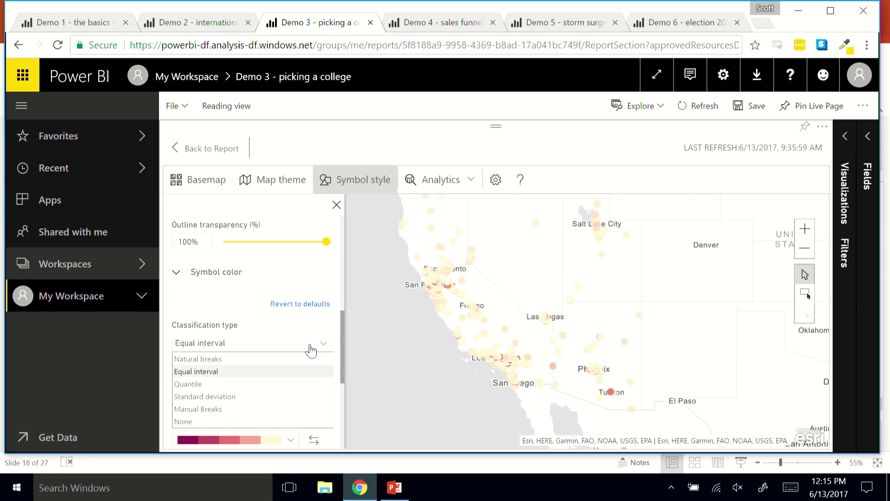
left_click(304, 384)
scroll(304, 386, "down", 5)
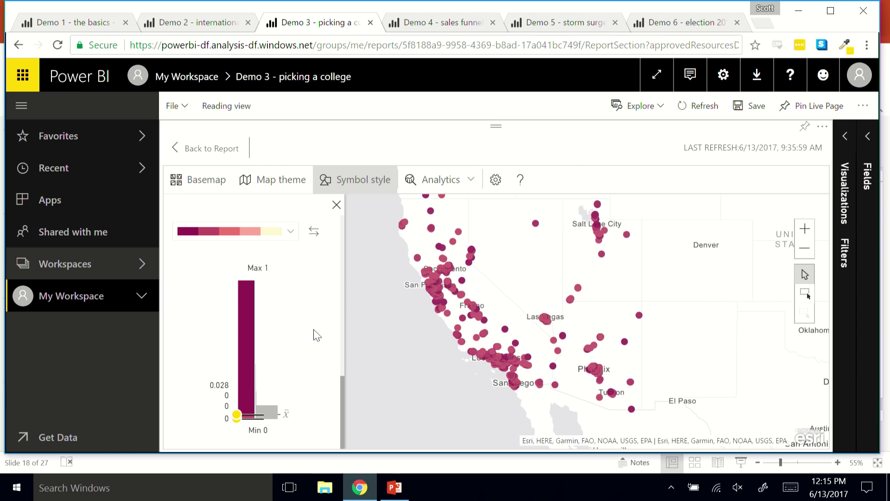
scroll(313, 289, "up", 5)
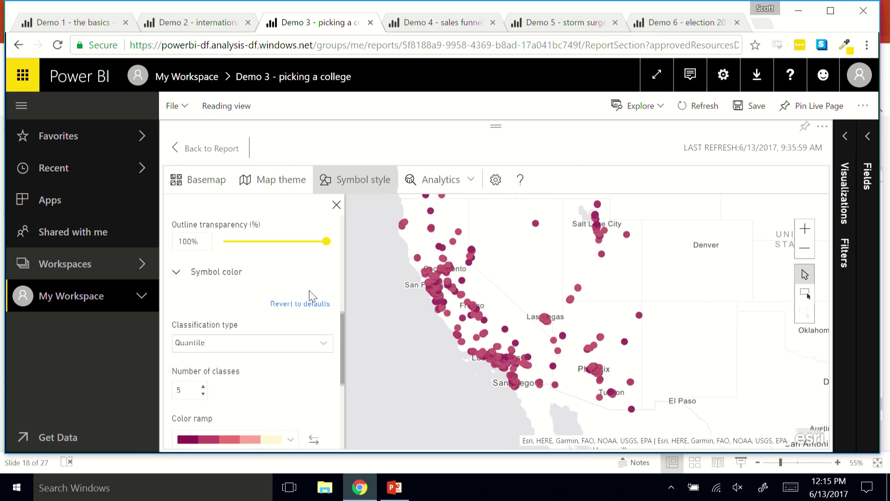
Step: Set the symbol color classification type to Standard deviation and review the resulting class breaks
left_click(313, 351)
left_click(295, 397)
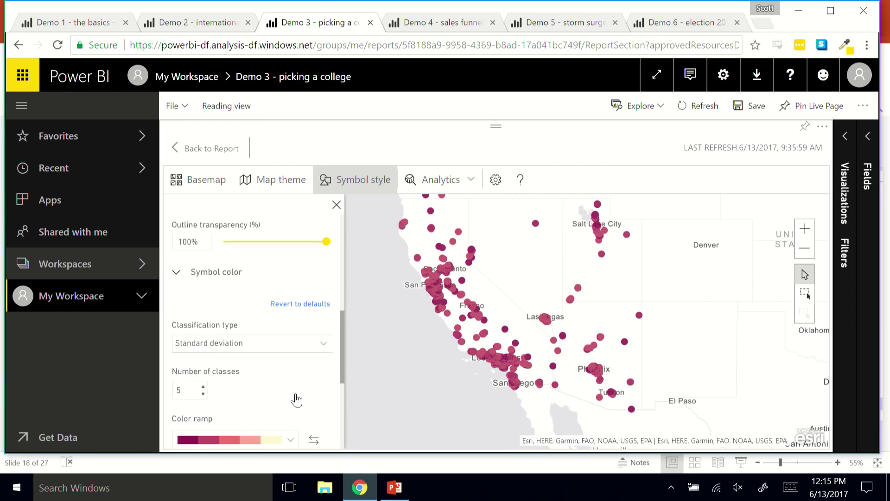
scroll(328, 412, "down", 3)
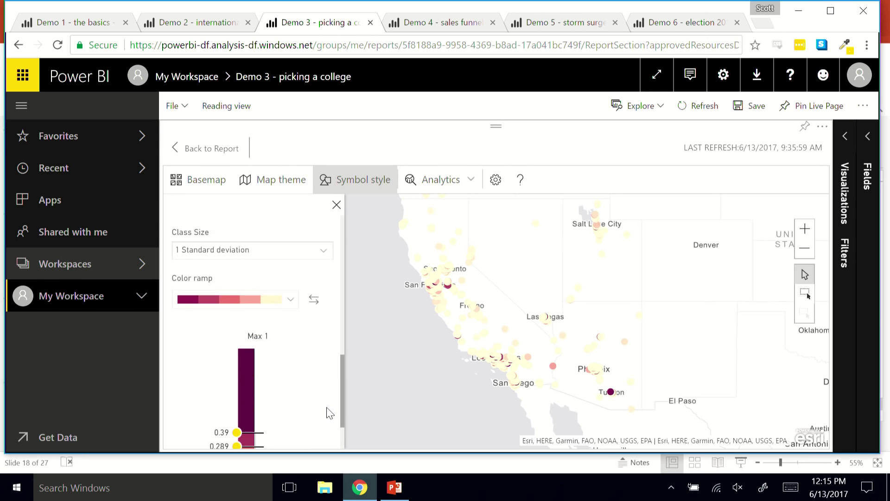
scroll(328, 412, "down", 2)
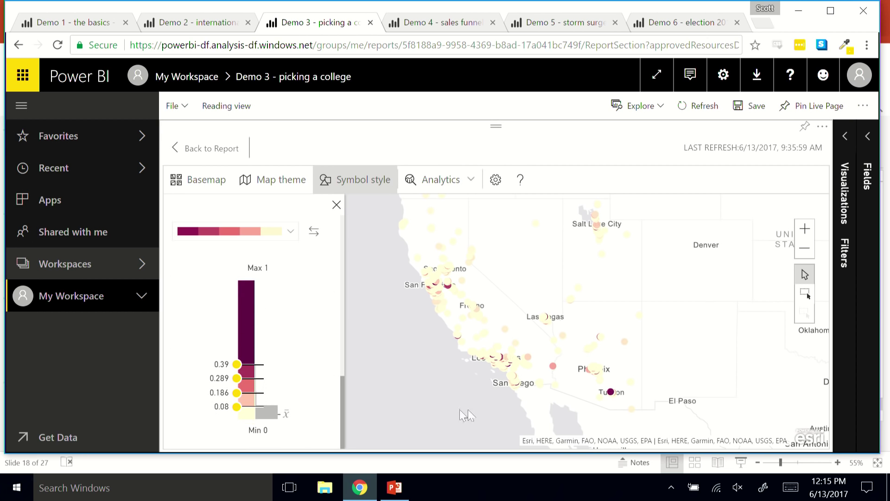
Step: Examine the dark college points around Corona and Riverside in Southern California and read their details
scroll(498, 386, "up", 3)
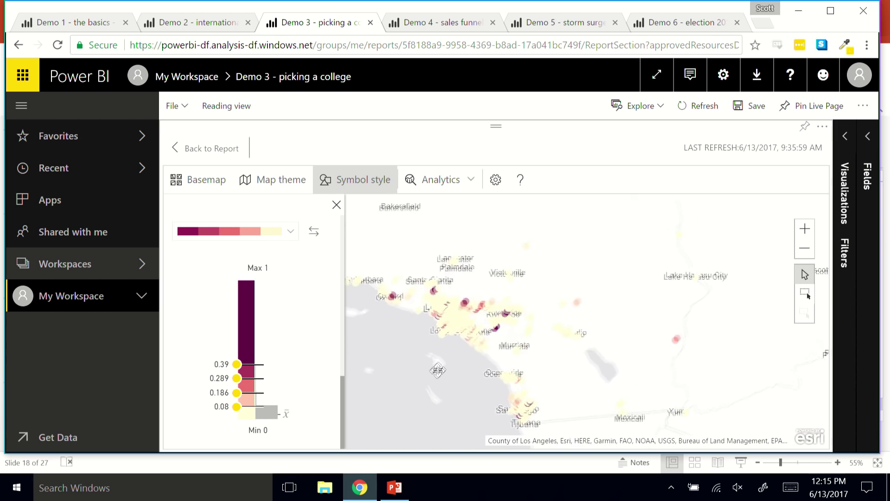
left_click(442, 366)
scroll(536, 366, "up", 2)
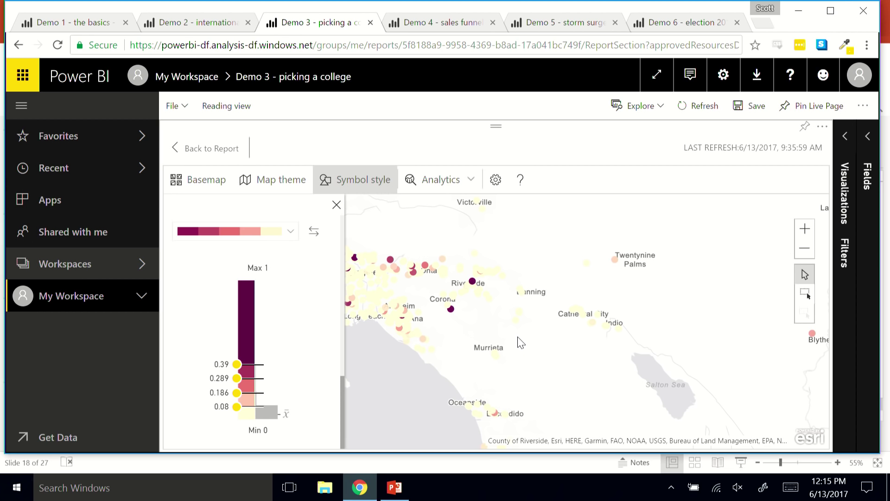
left_click_drag(524, 361, 615, 343)
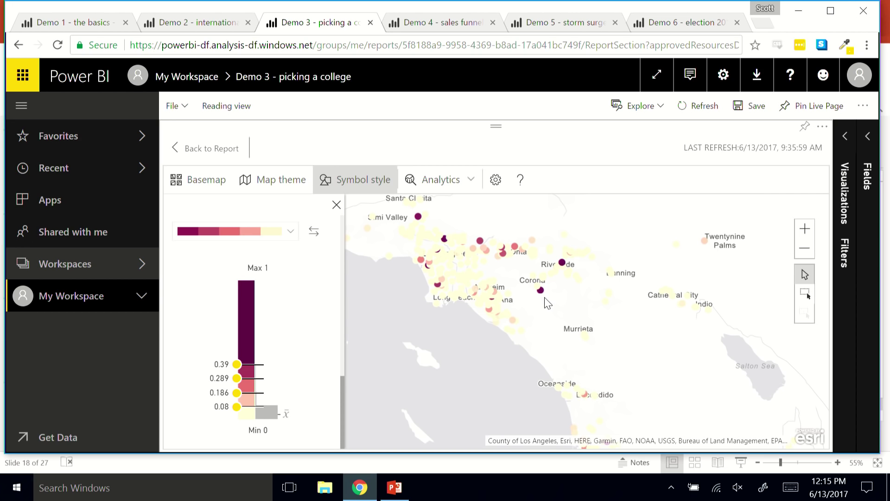
mouse_move(541, 294)
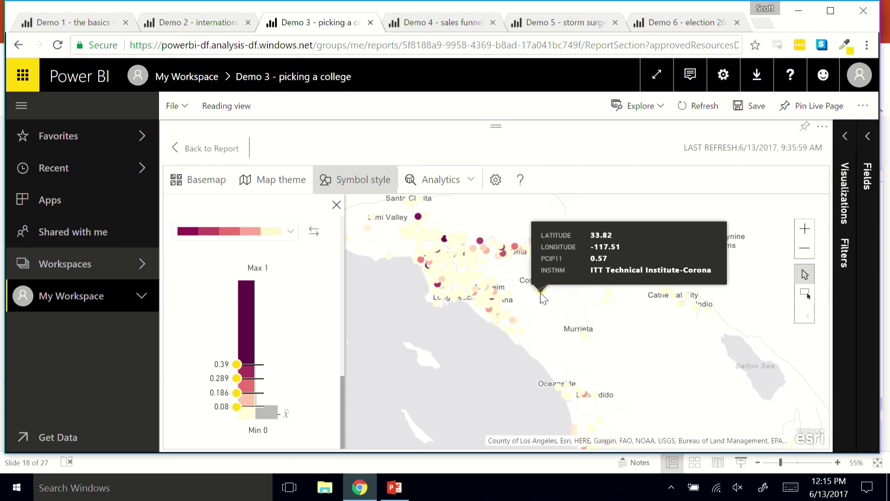
left_click(560, 260)
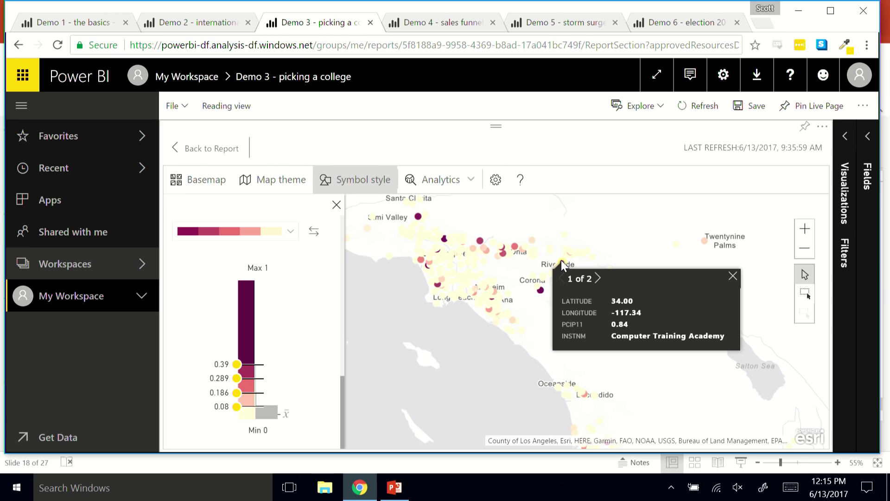
left_click(543, 327)
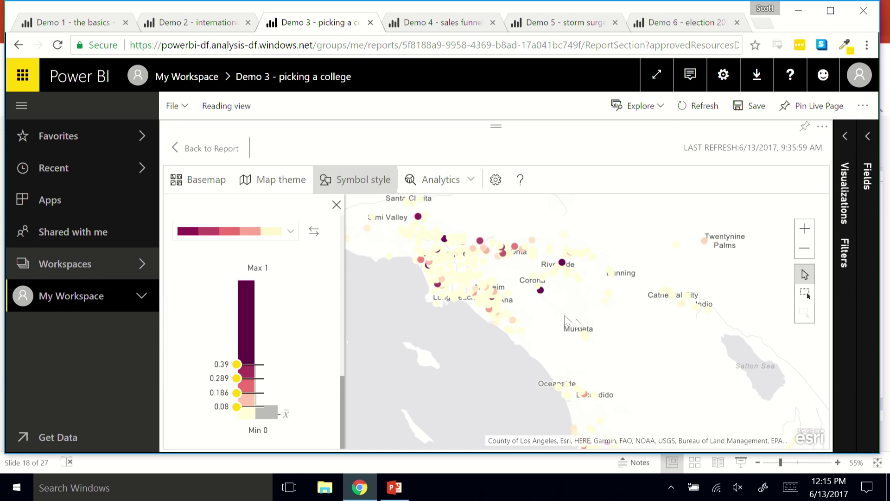
Step: Size the college symbols by average SAT score by assigning the SAT_AVG field to Size
left_click(843, 218)
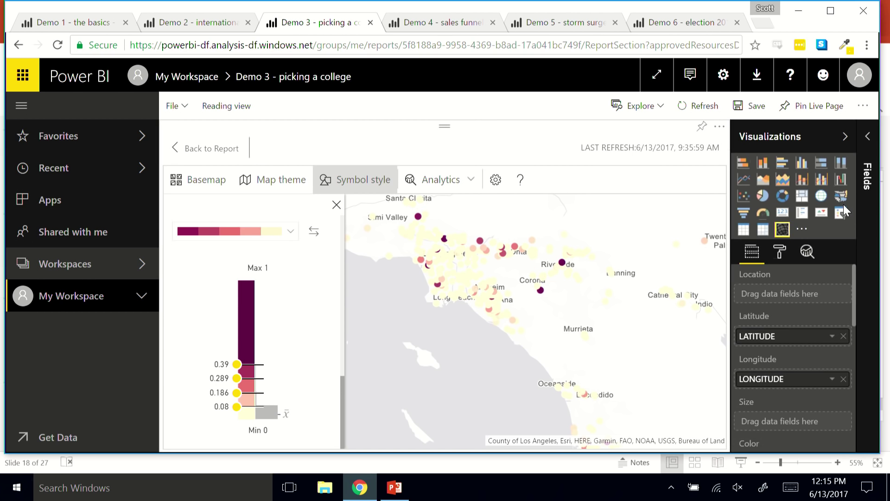
left_click(870, 200)
scroll(829, 343, "down", 10)
scroll(830, 344, "down", 3)
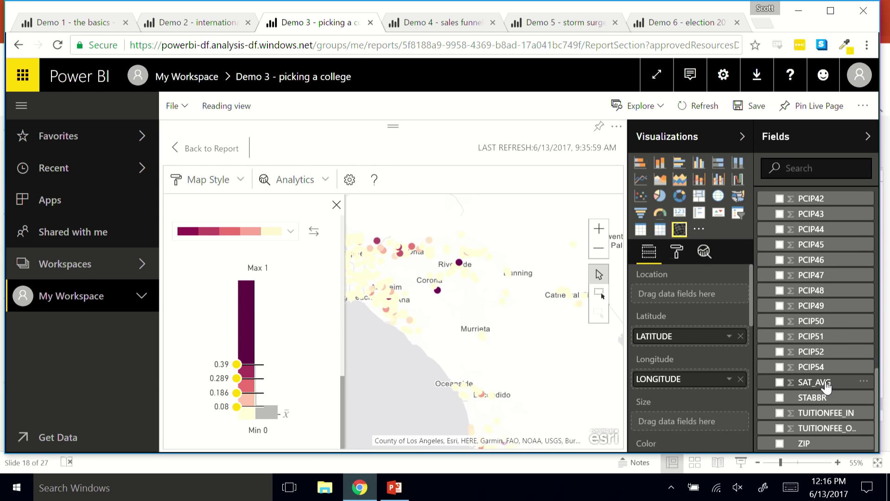
left_click_drag(826, 384, 705, 424)
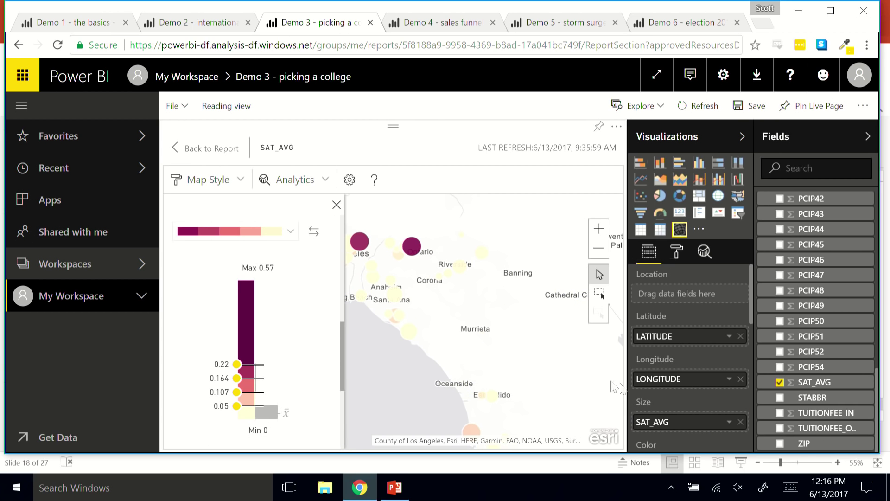
Step: Inspect the details of the large dark college symbols in the Los Angeles area, including Harvey Mudd College and California Institute of Technology
left_click_drag(469, 329, 566, 378)
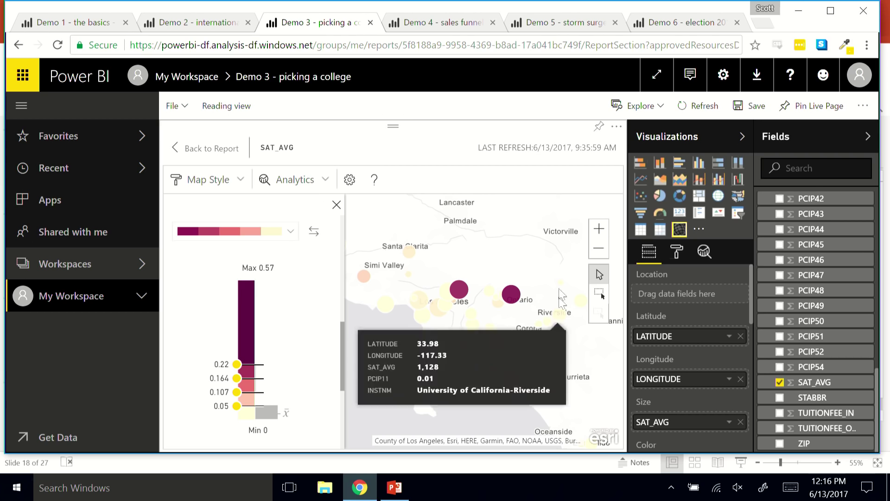
left_click(510, 293)
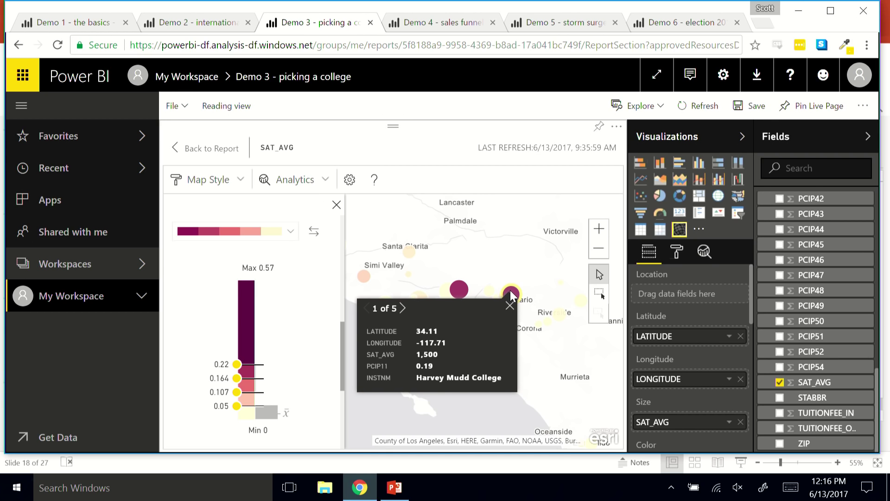
left_click(511, 294)
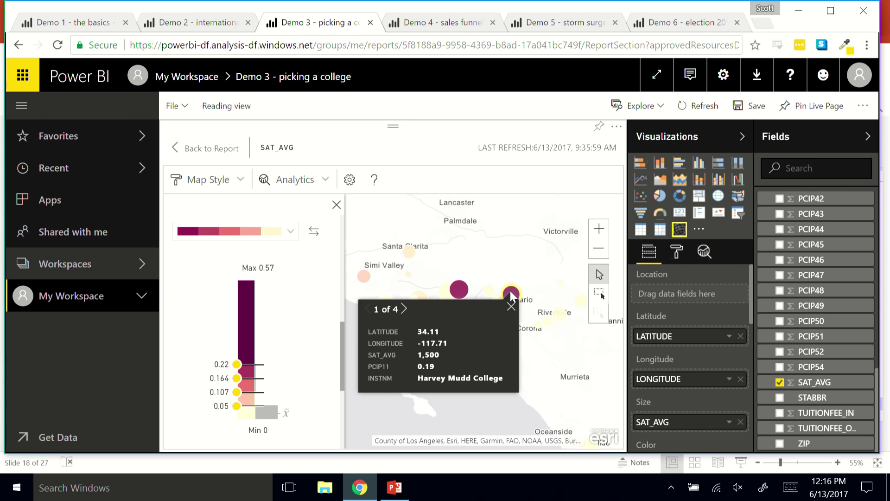
left_click(511, 306)
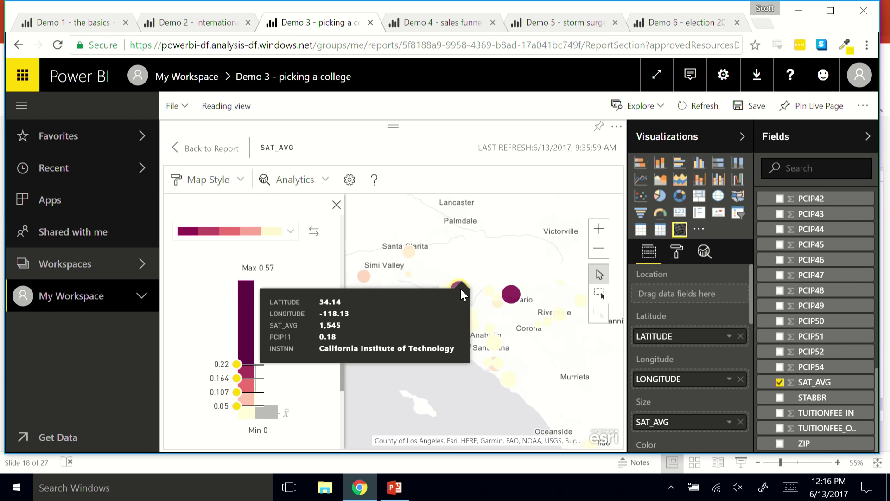
Step: Move the map to the San Francisco Bay Area and inspect the details of the large dark Stanford University symbol
scroll(471, 262, "up", 2)
scroll(471, 262, "down", 3)
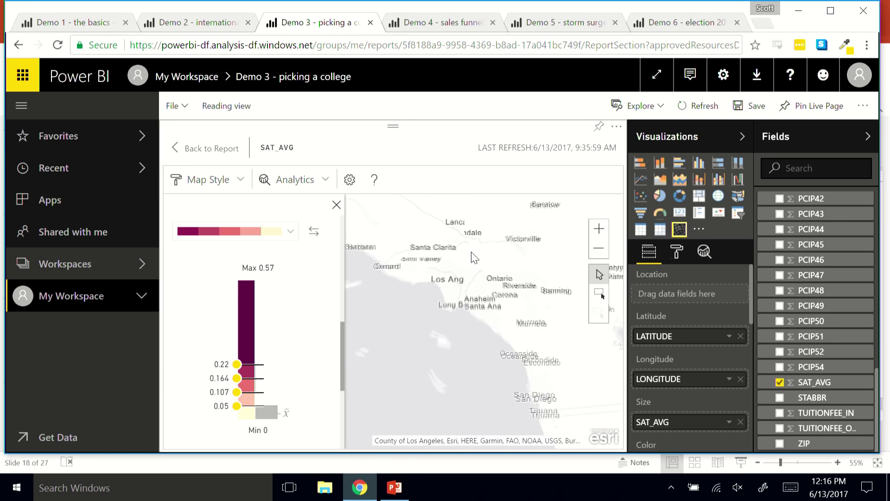
left_click_drag(452, 300, 492, 395)
left_click_drag(440, 258, 550, 384)
left_click_drag(480, 259, 513, 367)
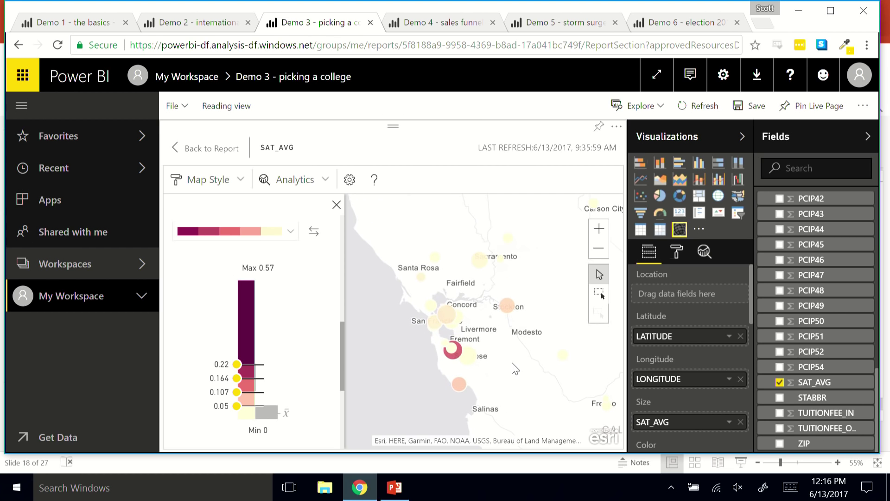
left_click(455, 353)
left_click(457, 356)
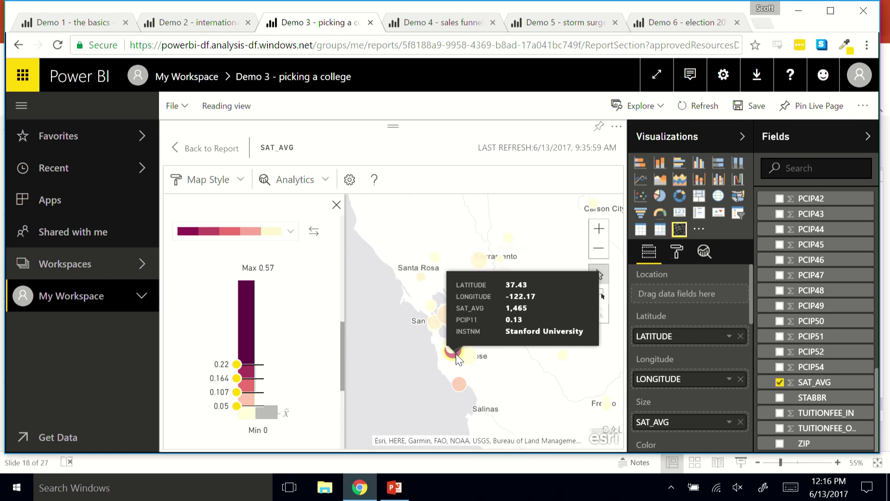
left_click(454, 353)
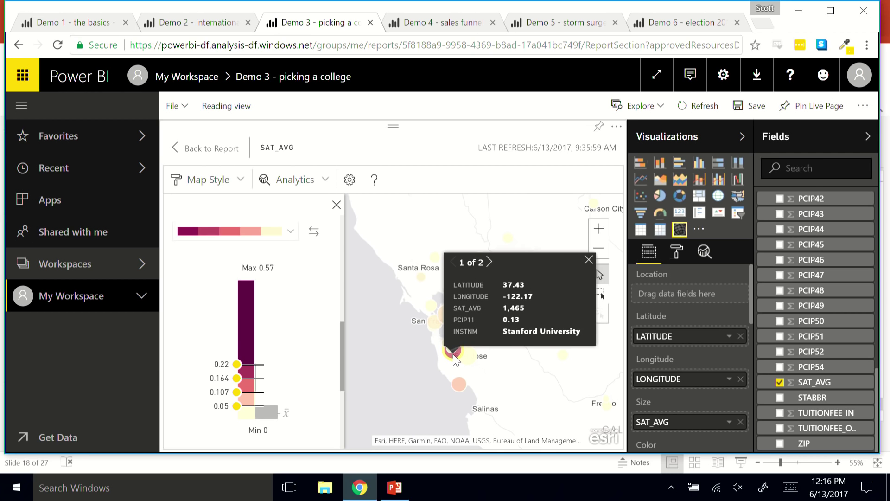
left_click(457, 359)
left_click_drag(433, 388, 372, 272)
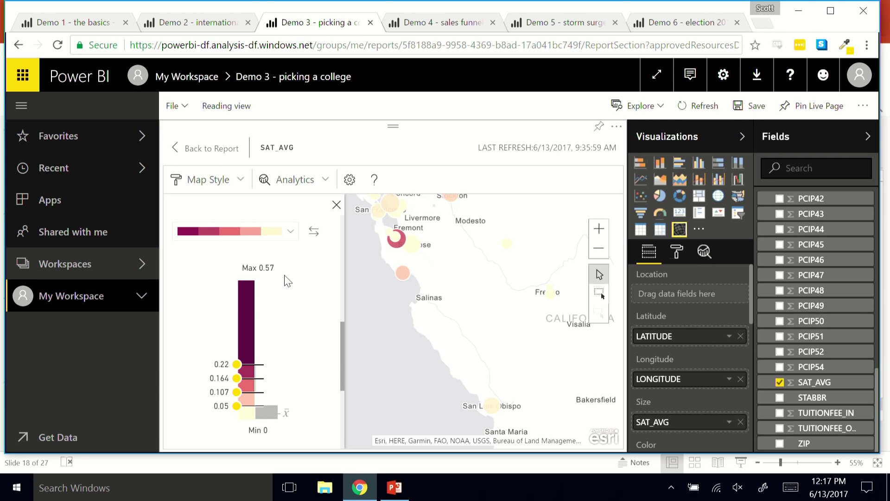
Step: Switch to PowerPoint, start the slide show from the current slide and advance to the Pins and Drives times slide
left_click(393, 493)
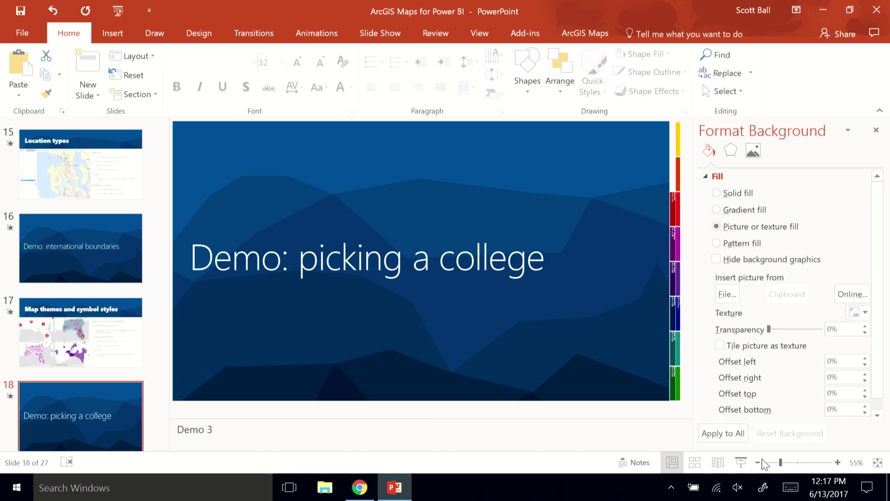
left_click(742, 462)
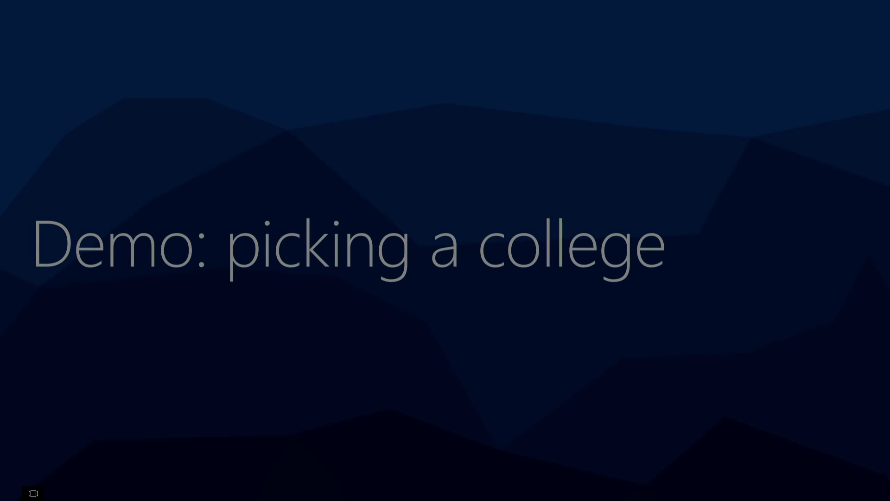
key("Right")
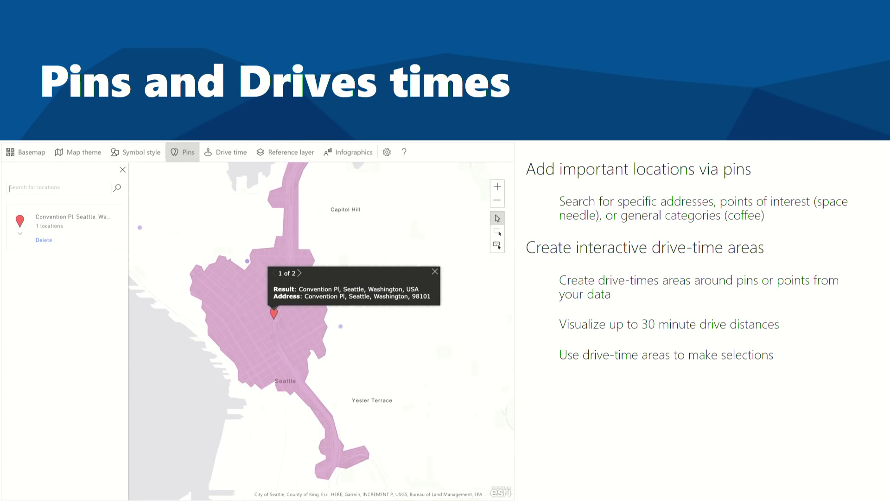
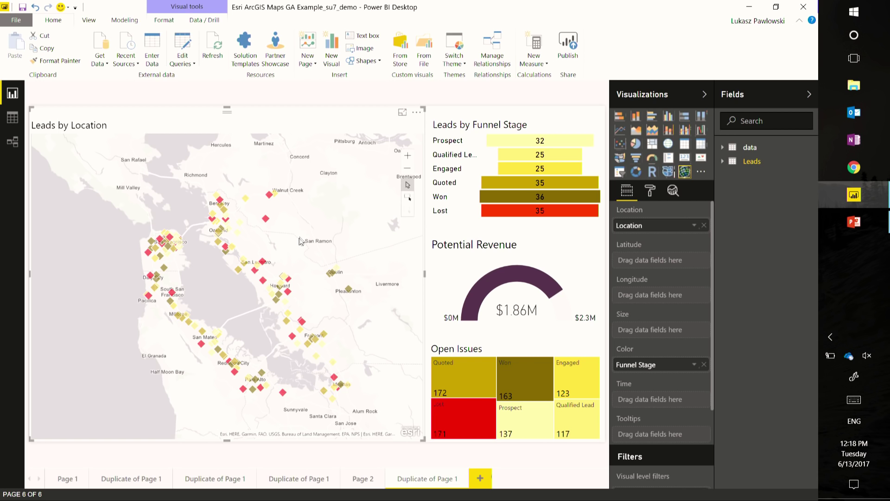
Step: Collapse the Visualizations and Fields panes, and view the Leads by Funnel Stage chart enlarged before returning to the report
left_click(705, 95)
left_click(806, 95)
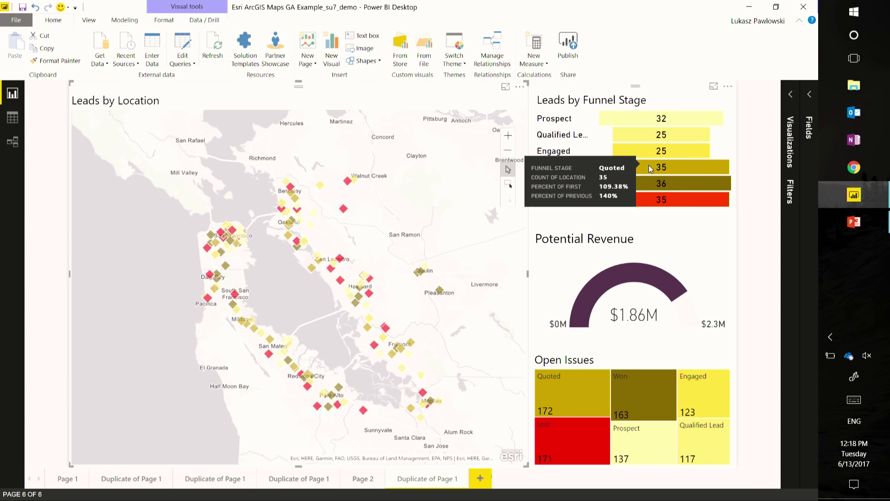
left_click(714, 86)
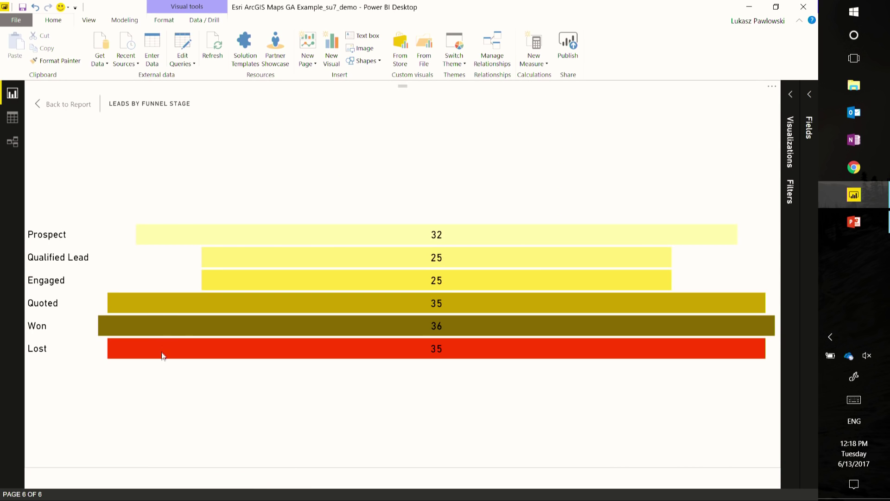
left_click(68, 104)
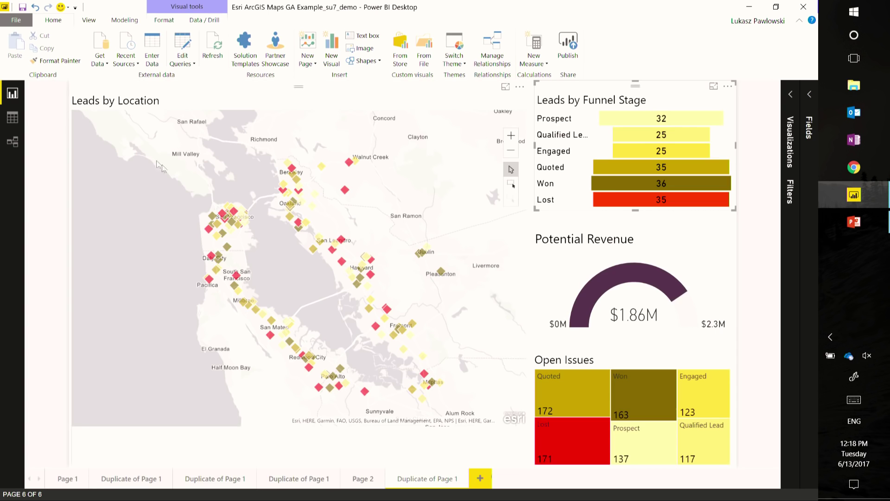
Step: Examine the lead points around San Francisco and Oakland up close on the Leads by Location map
left_click(298, 260)
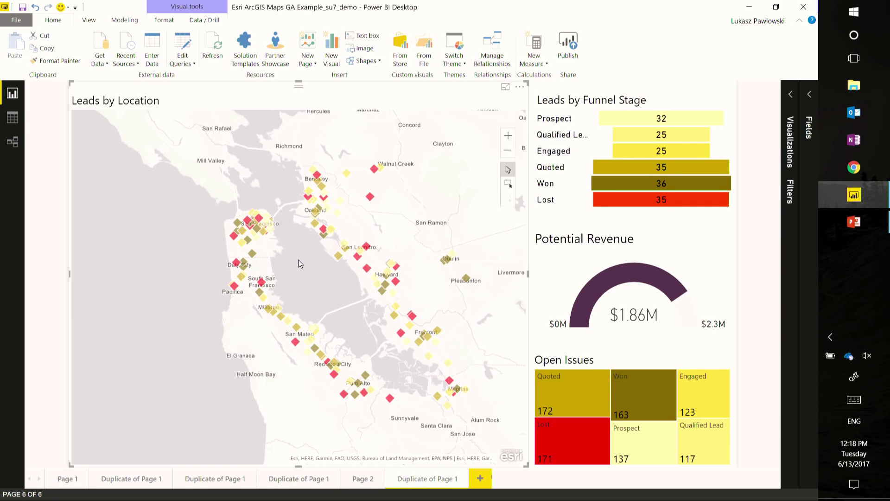
scroll(297, 250, "up", 1)
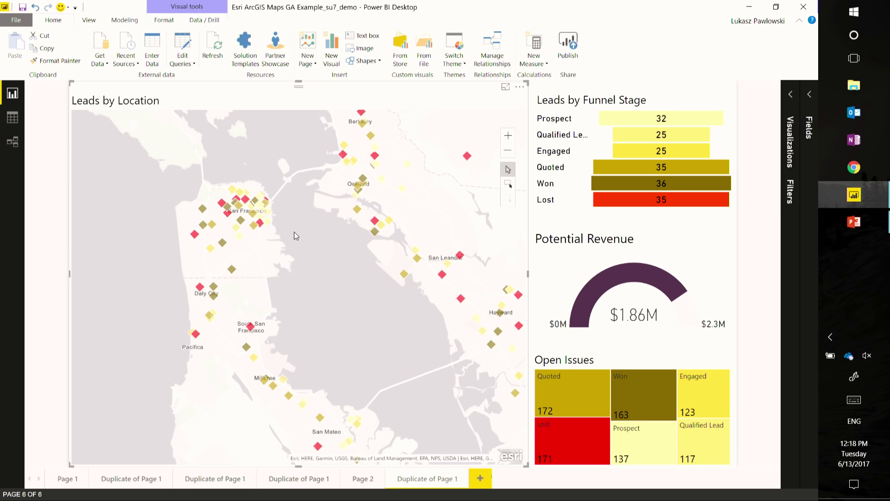
left_click_drag(324, 224, 324, 274)
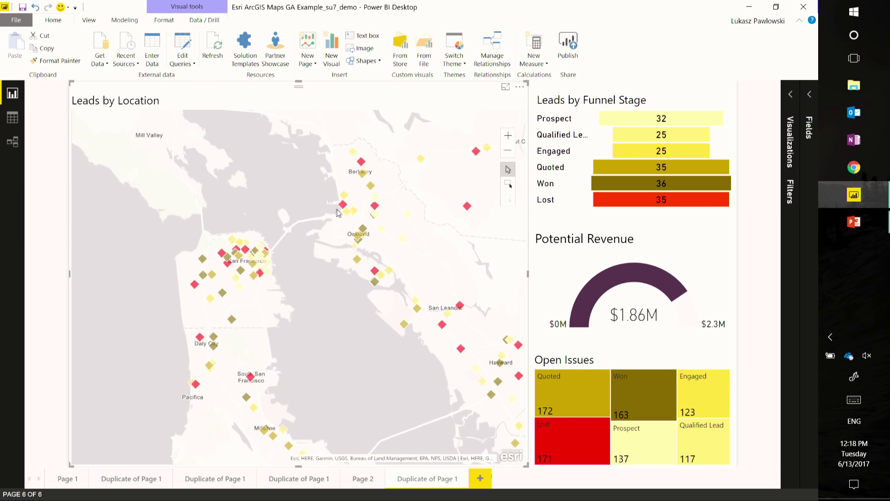
mouse_move(343, 208)
Step: Open the Leads by Location map for editing and add a pin for Oakland, California
left_click(520, 86)
left_click(536, 100)
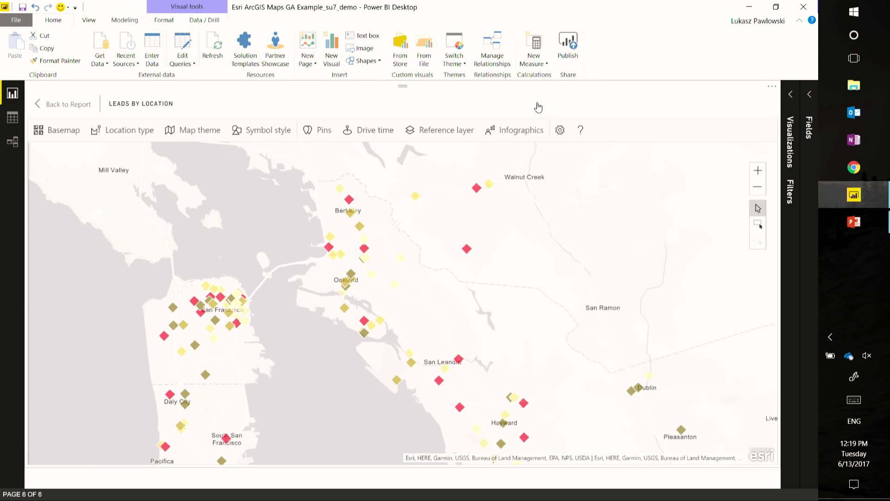
left_click(323, 135)
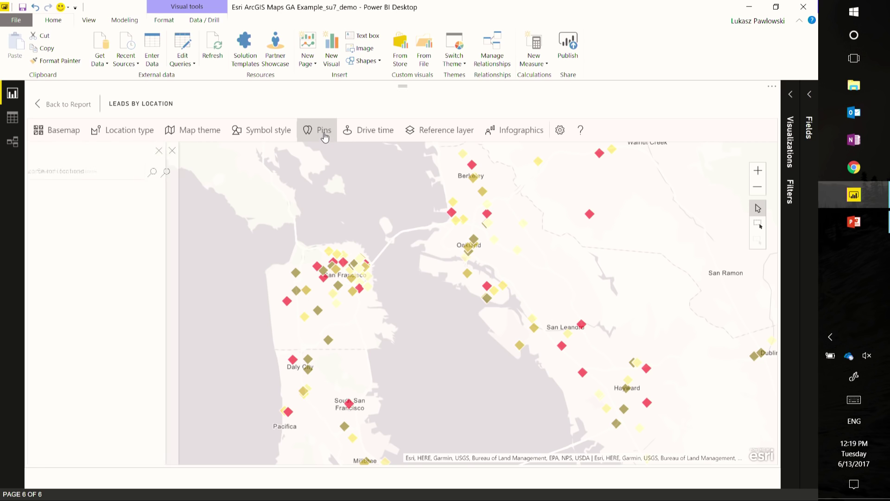
left_click(129, 173)
type("o")
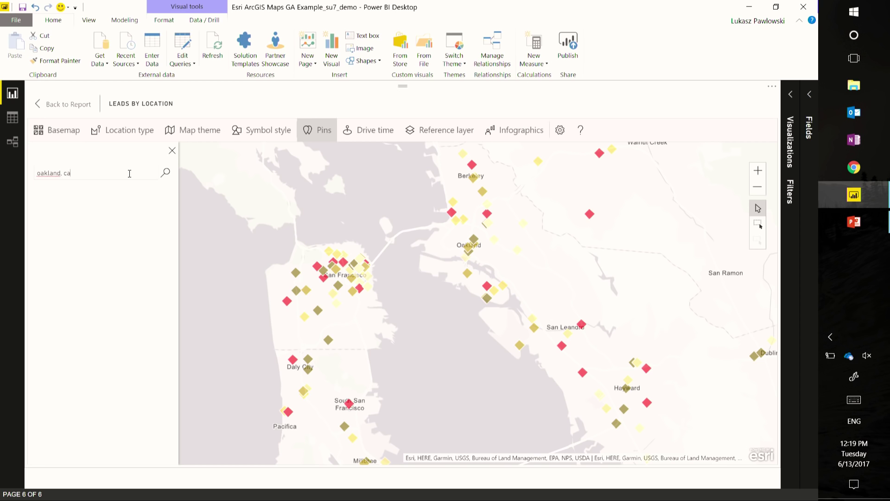
left_click(95, 189)
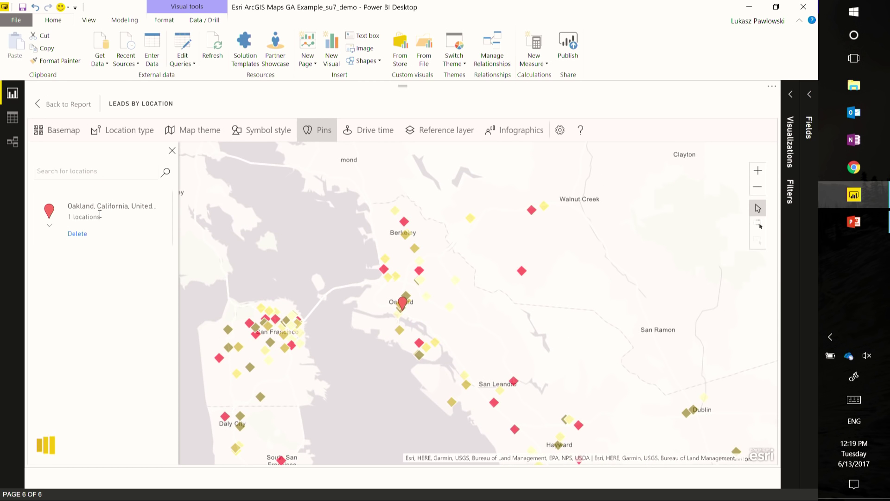
Step: Change the Oakland pin's color to dark gray and check the pin up close among the surrounding leads
scroll(359, 228, "down", 1)
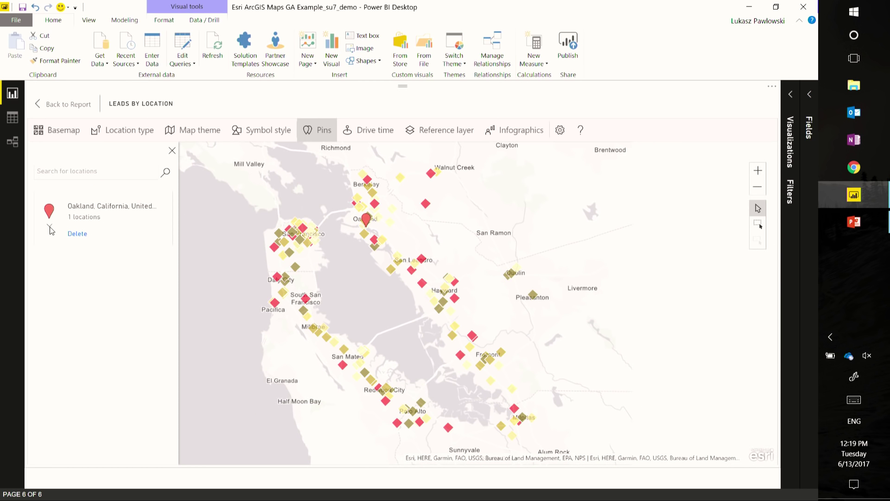
scroll(357, 223, "up", 1)
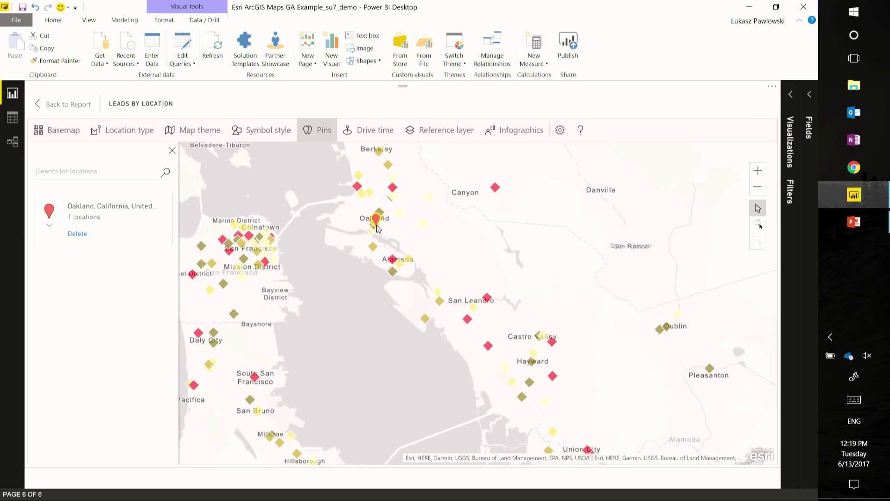
scroll(378, 228, "up", 1)
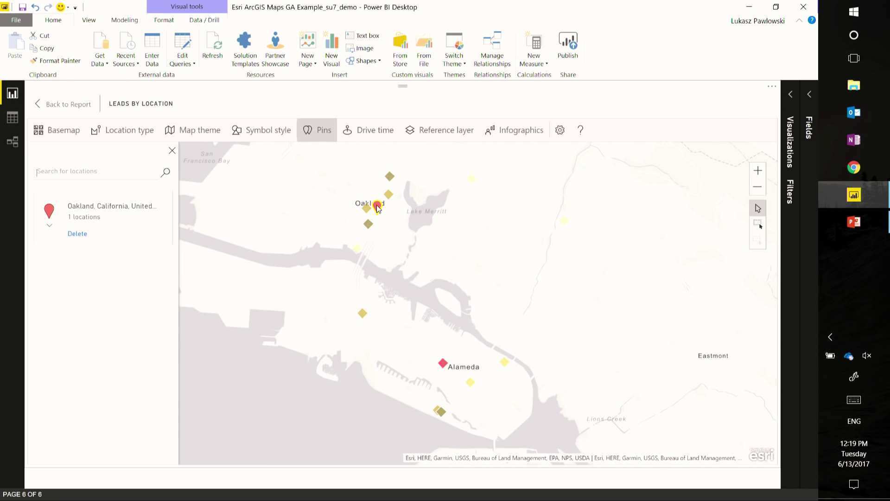
mouse_move(379, 211)
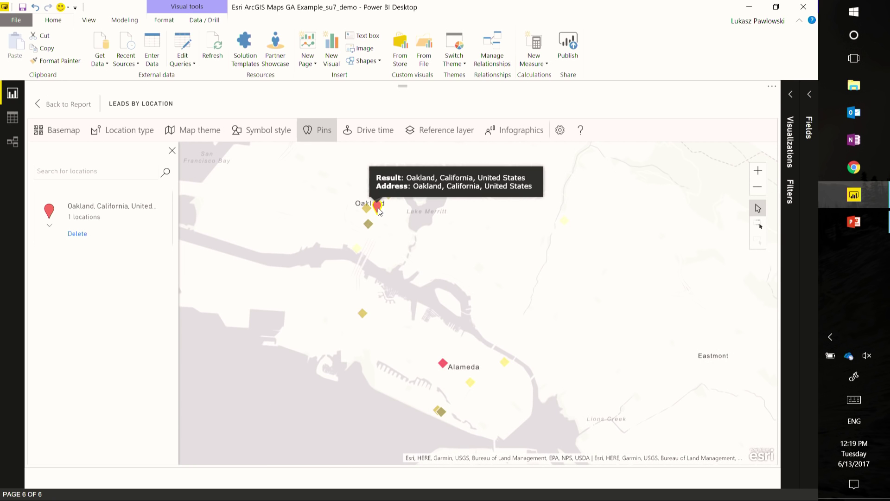
left_click(50, 226)
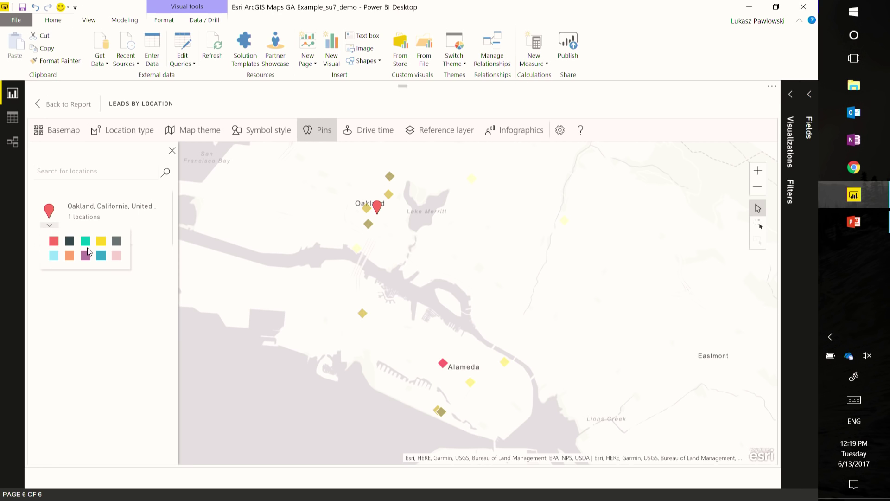
left_click(70, 242)
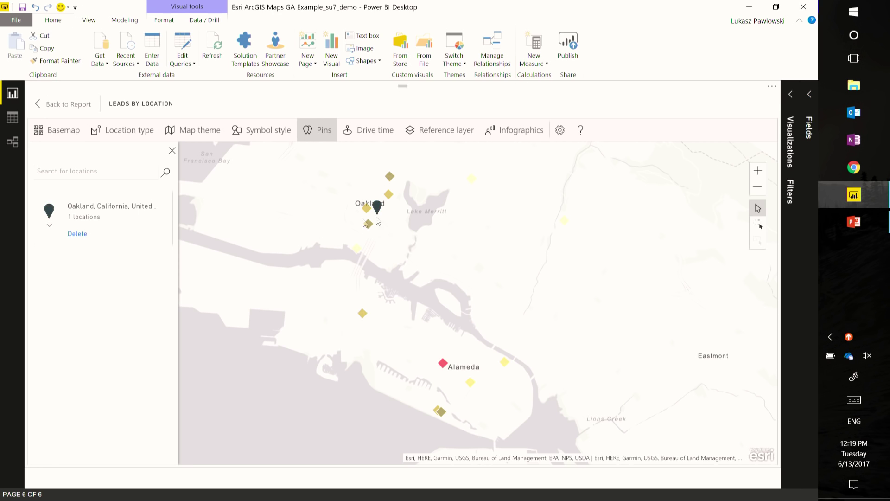
mouse_move(378, 210)
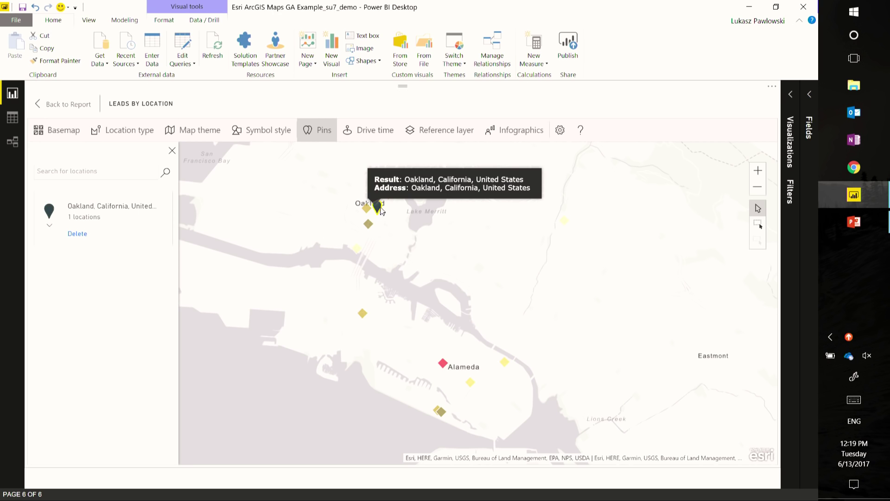
left_click_drag(381, 211, 408, 287)
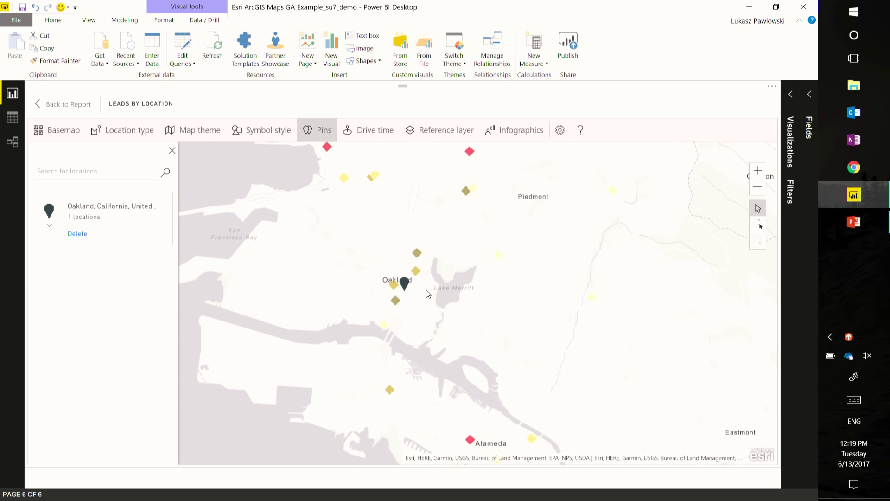
scroll(420, 296, "down", 2)
mouse_move(416, 289)
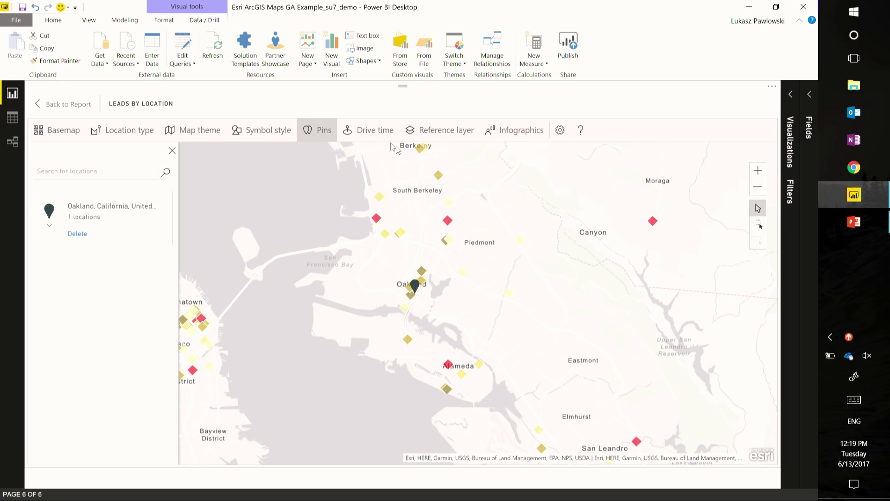
Step: Create a search area with a radius of 2 miles around the Oakland pin using the Drive time tool
left_click(373, 136)
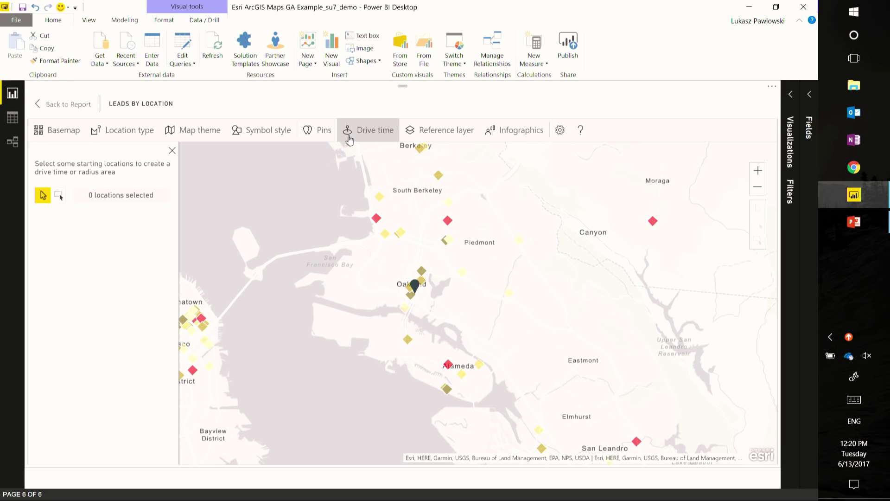
scroll(431, 301, "up", 2)
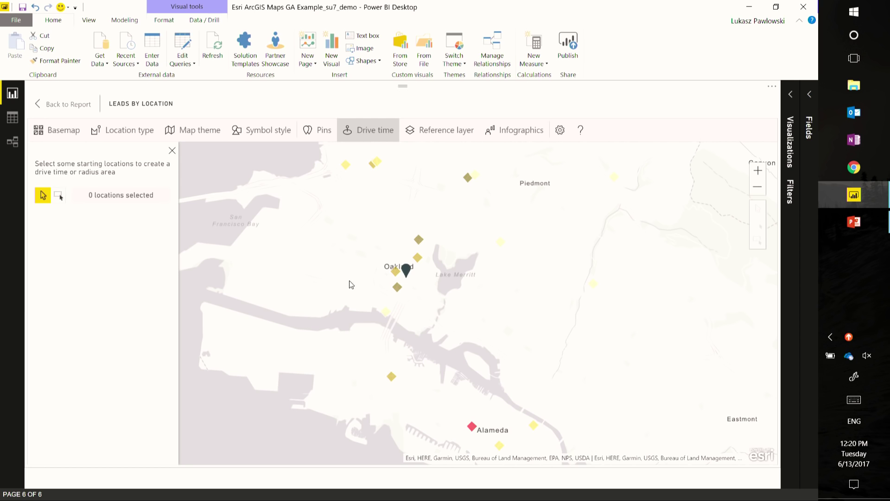
mouse_move(408, 272)
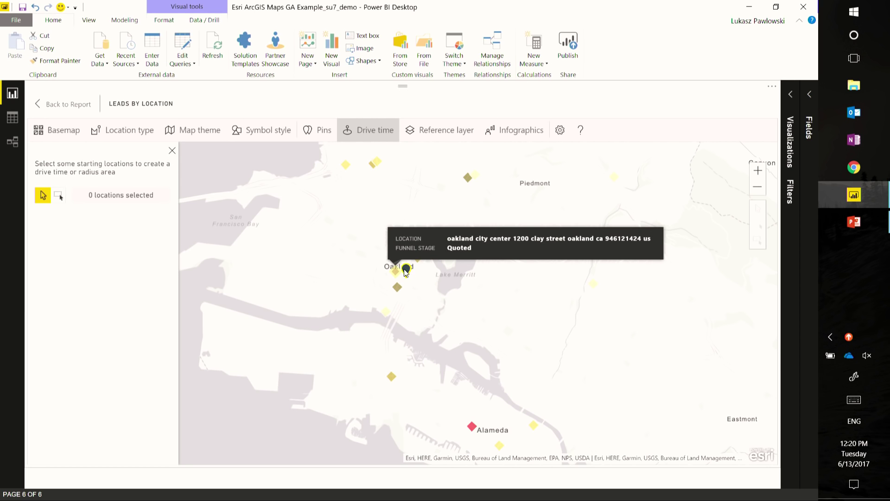
left_click(407, 272)
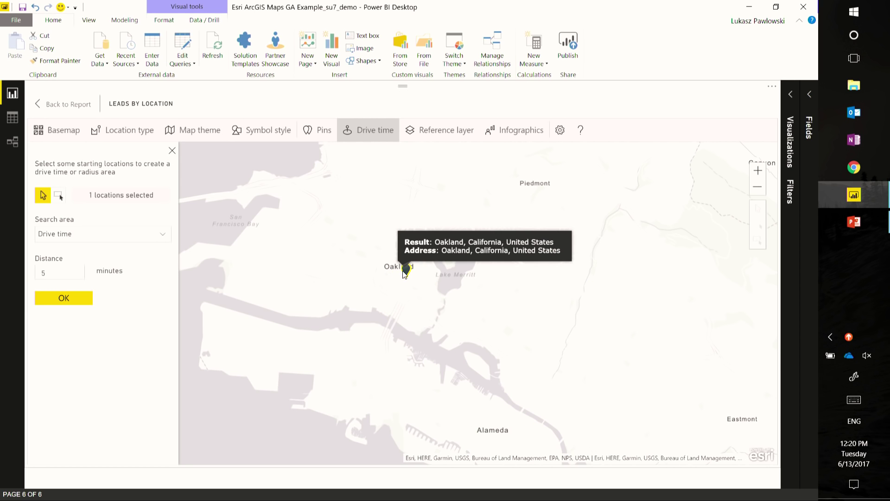
left_click(79, 235)
left_click(69, 258)
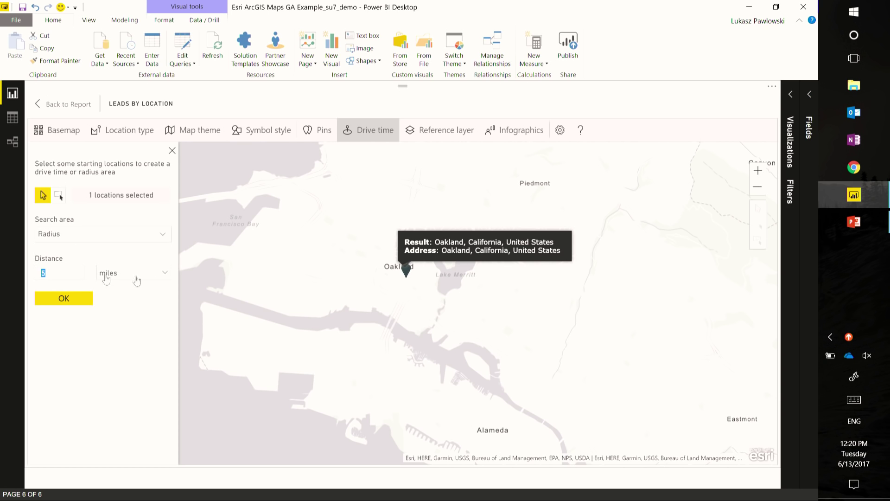
type("2")
left_click(72, 299)
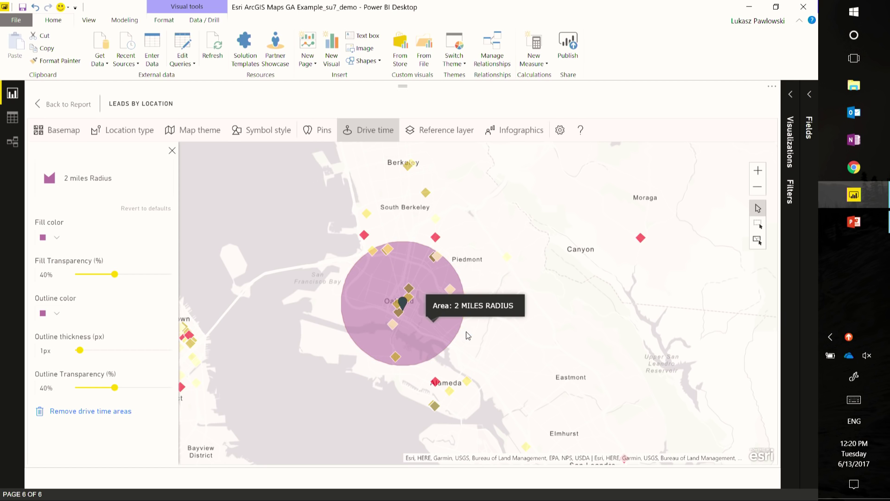
left_click(436, 327)
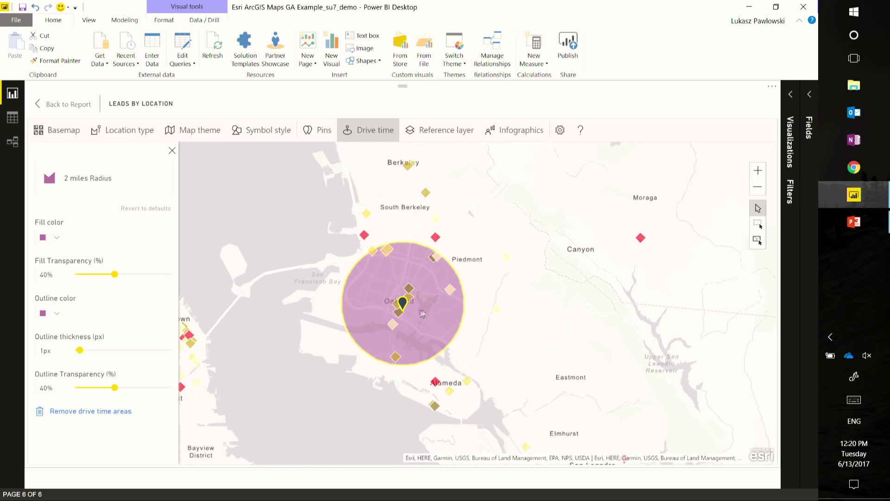
Step: Return to the report, select the leads inside the Oakland radius area using the buffer layer, and clear the selection
left_click(71, 107)
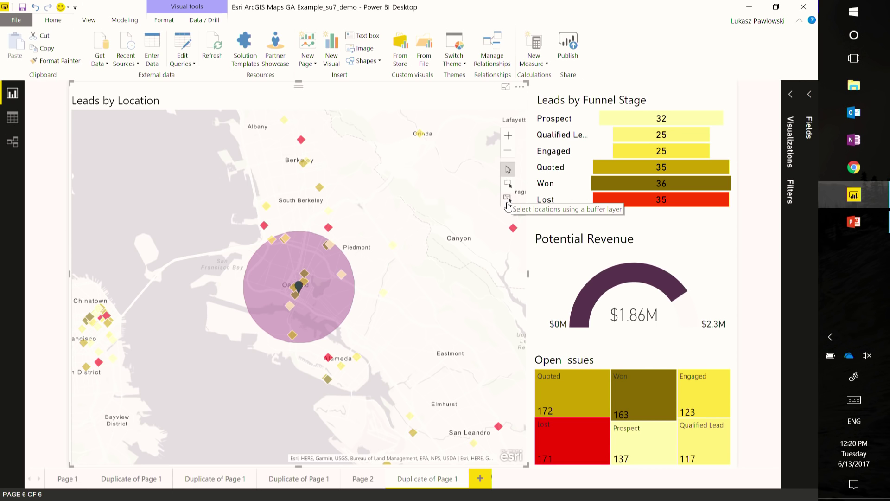
left_click(508, 203)
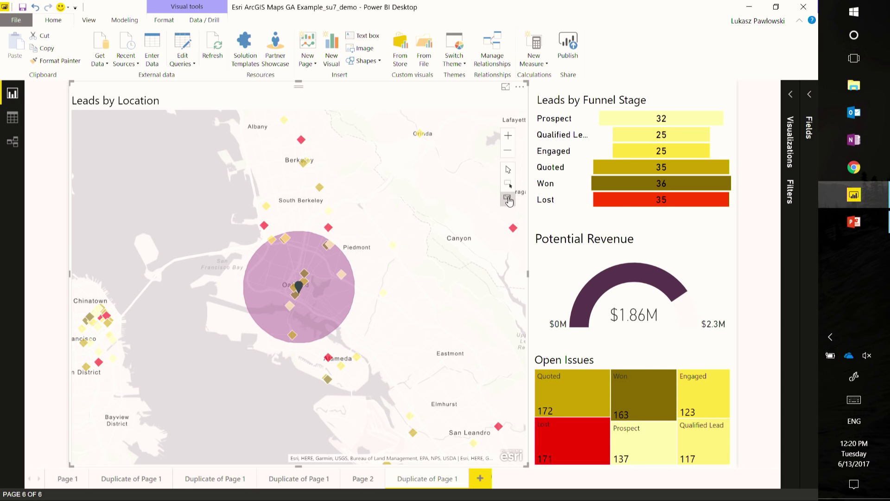
left_click(330, 298)
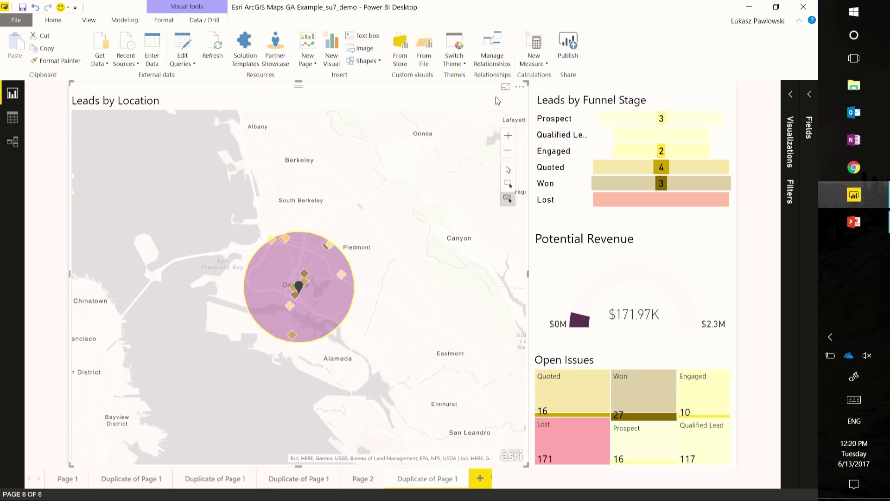
left_click(411, 259)
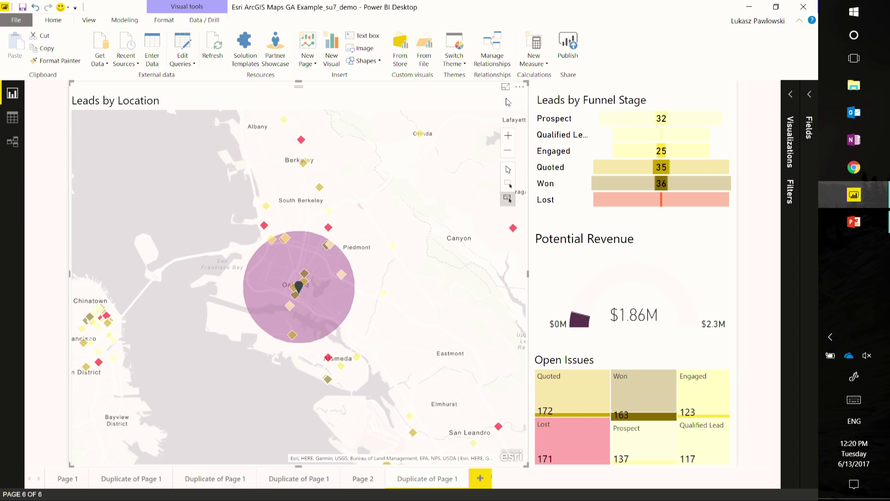
Step: Reopen the Leads by Location map for editing and remove its radius area
left_click(520, 90)
left_click(534, 98)
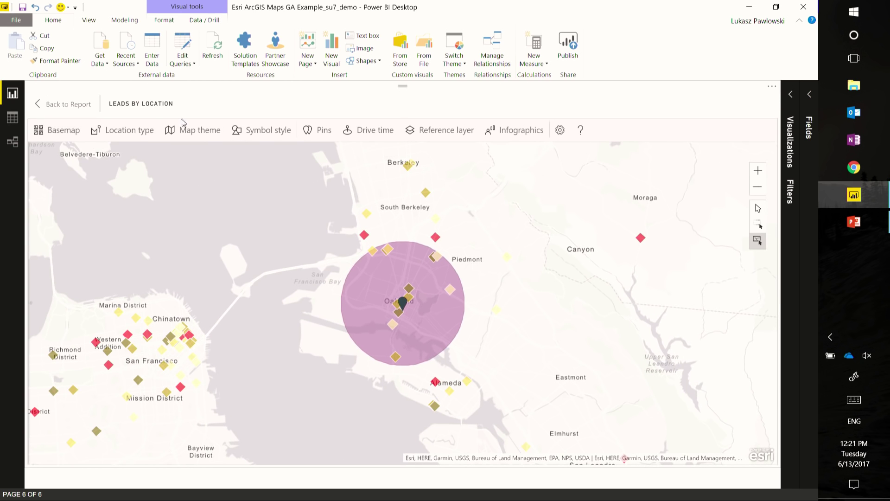
left_click(345, 131)
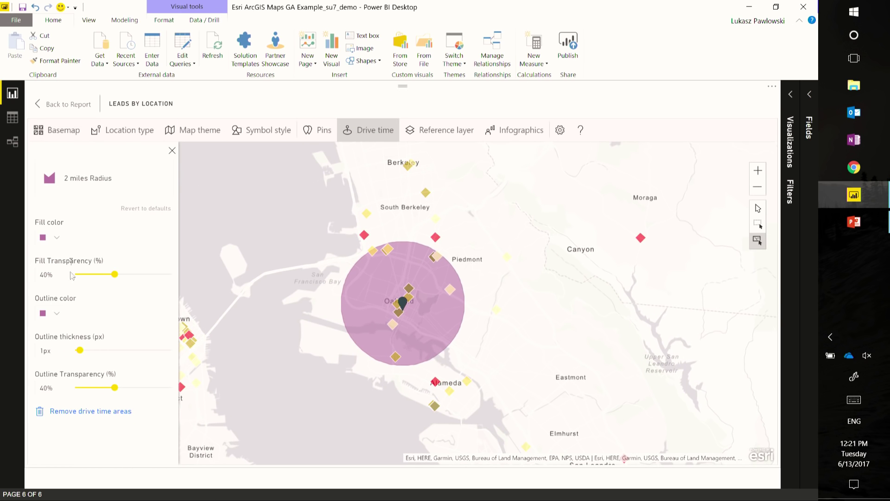
left_click(80, 412)
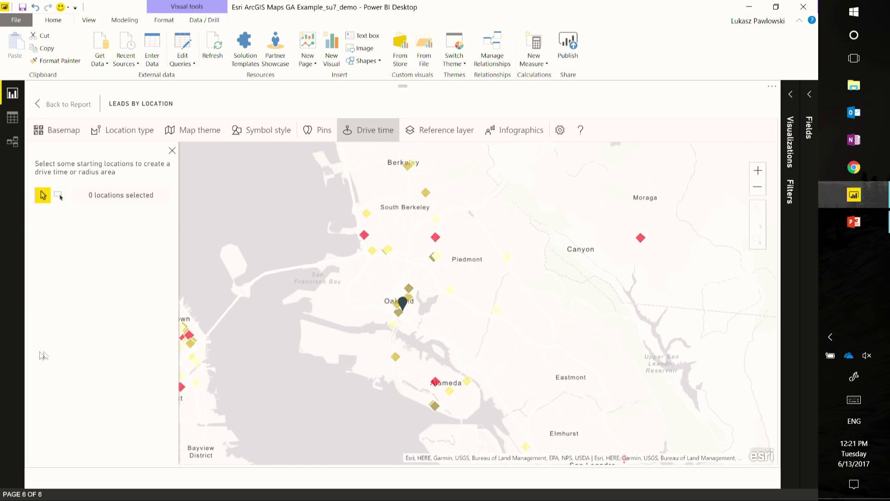
Step: Try to create a 15-minute drive time area from the Oakland pin
scroll(356, 349, "up", 1)
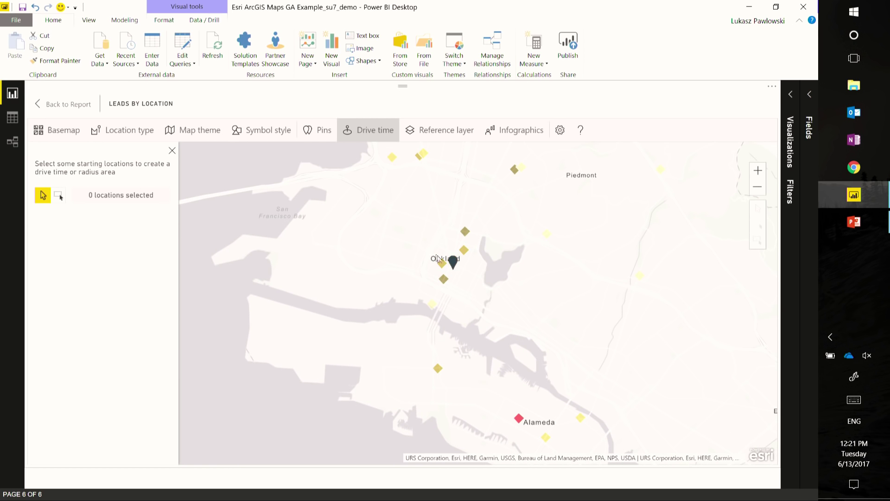
left_click(443, 264)
left_click(114, 236)
left_click(96, 258)
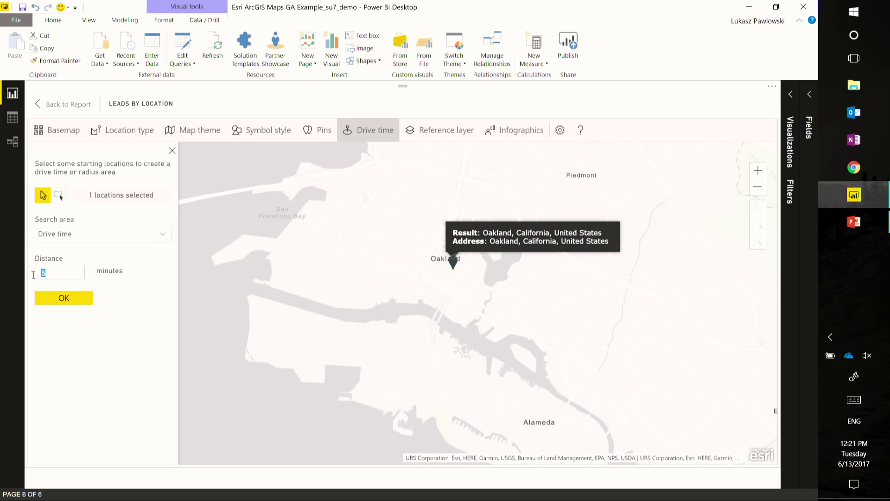
type("15")
left_click(53, 302)
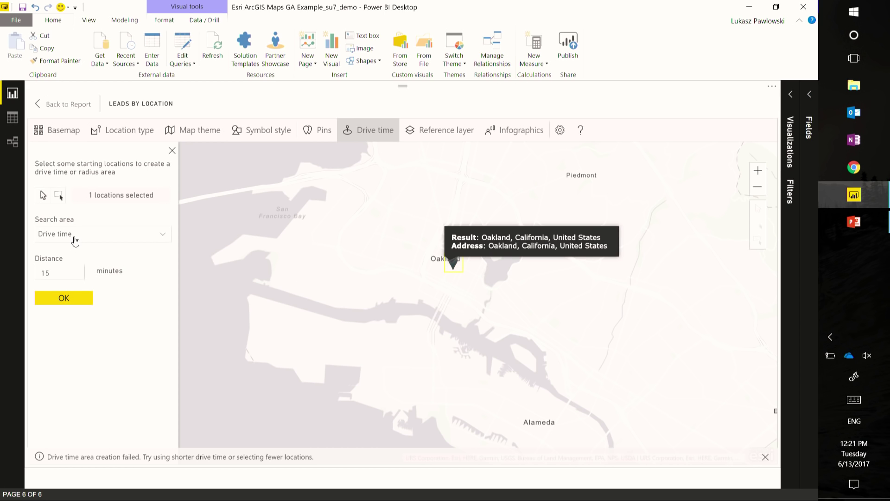
Step: Try to create the Oakland drive time area with a distance of 5 minutes, and return to the report
left_click(58, 272)
key("ctrl+a")
type("5")
left_click(77, 300)
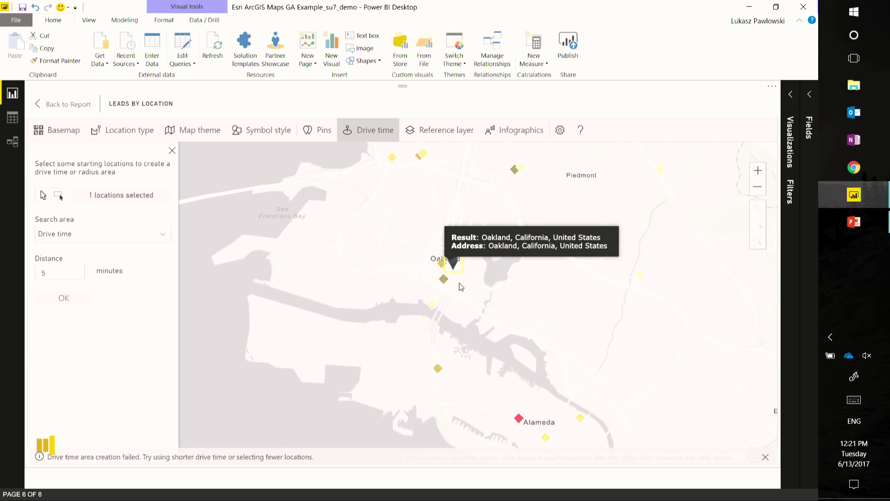
mouse_move(454, 265)
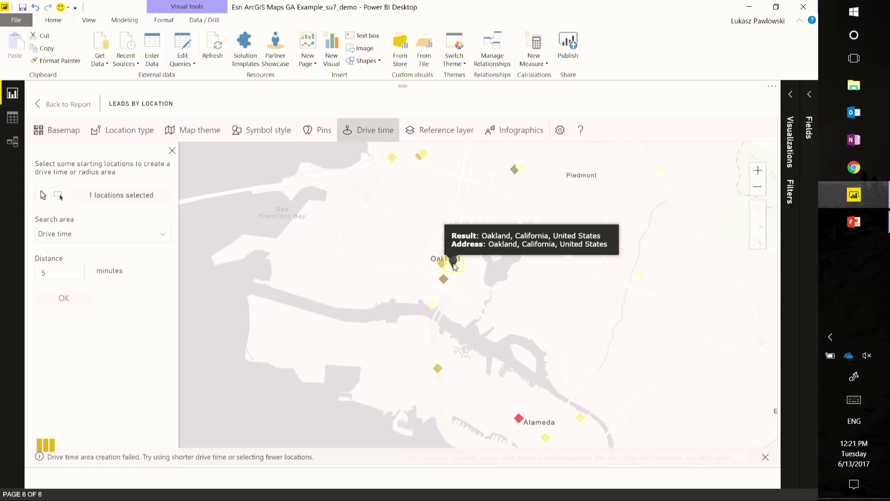
scroll(559, 342, "down", 1)
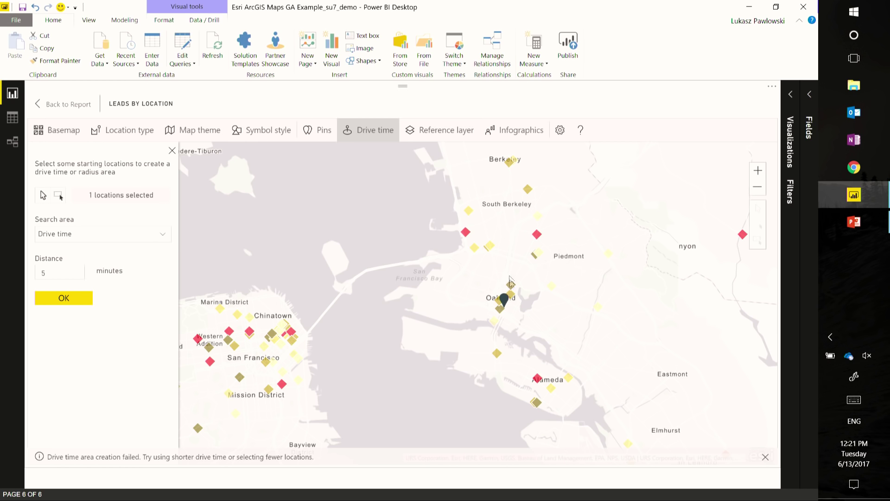
left_click_drag(523, 315, 471, 316)
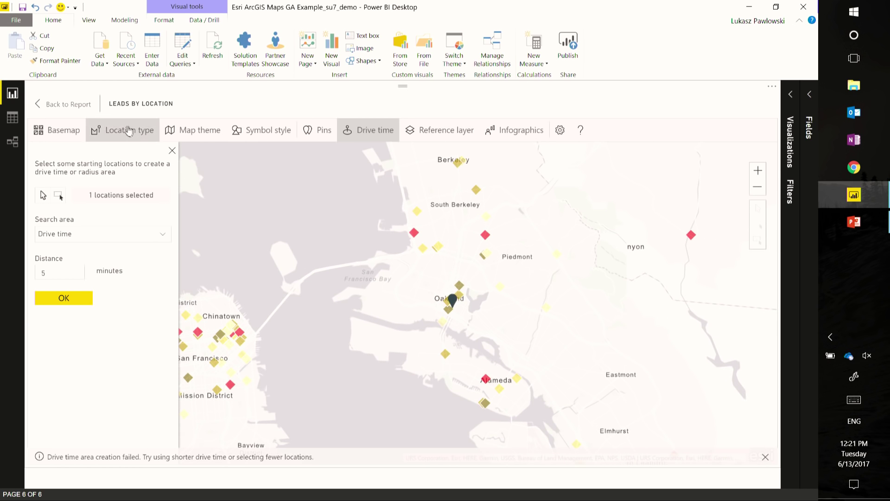
left_click(92, 106)
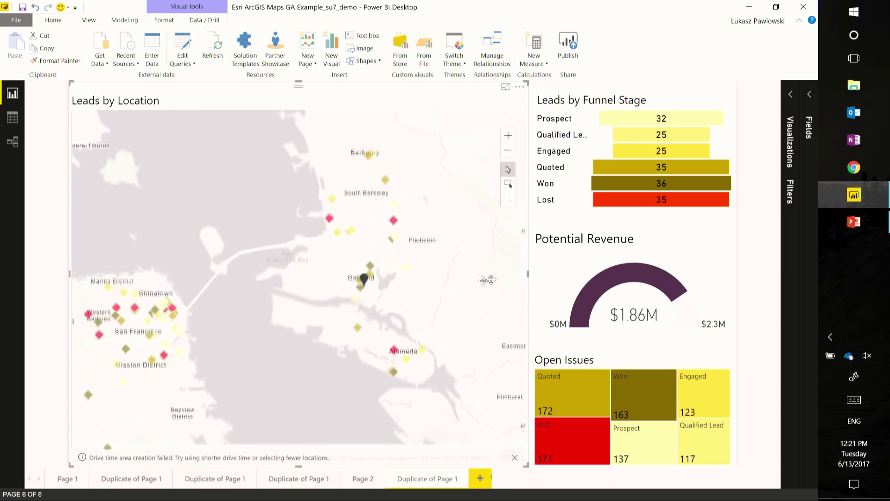
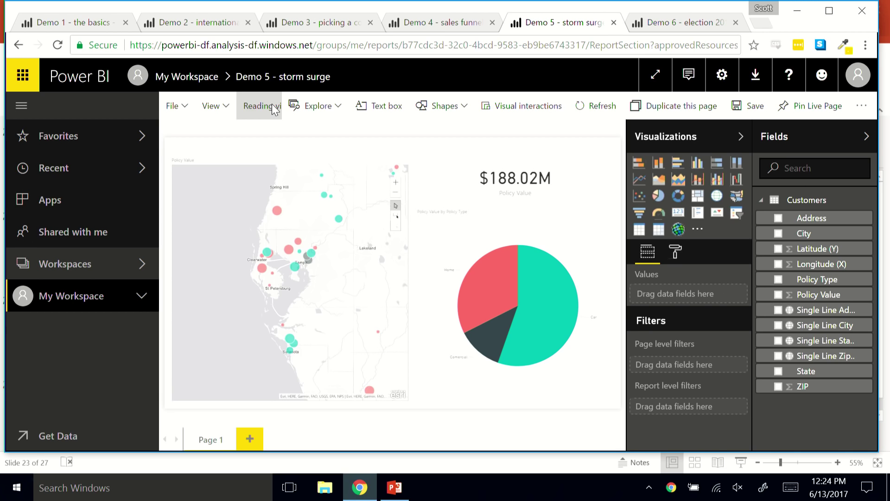
Step: Examine the policy details of the points around Clearwater and the wider Florida area in the Demo 5 - storm surge map
mouse_move(267, 253)
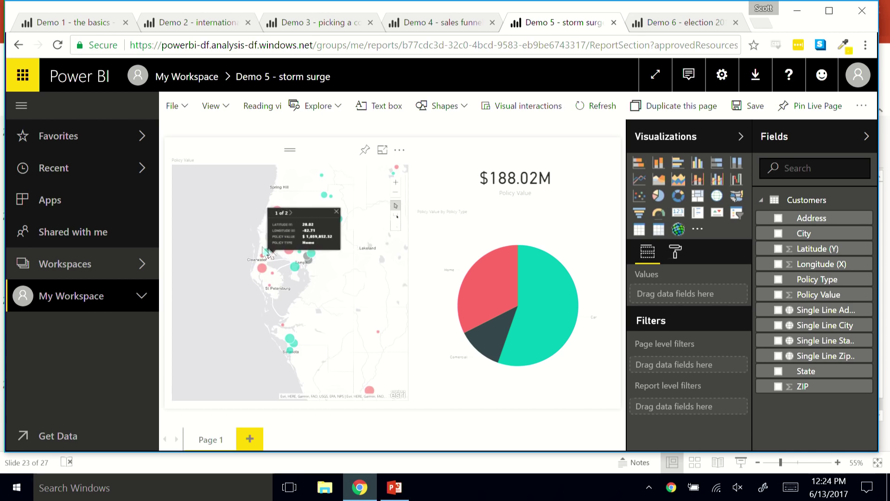
mouse_move(265, 282)
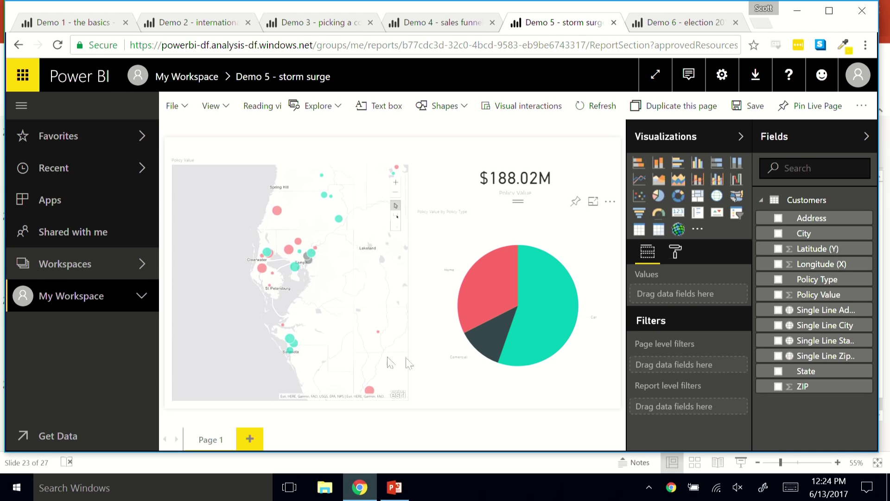
scroll(326, 307, "down", 2)
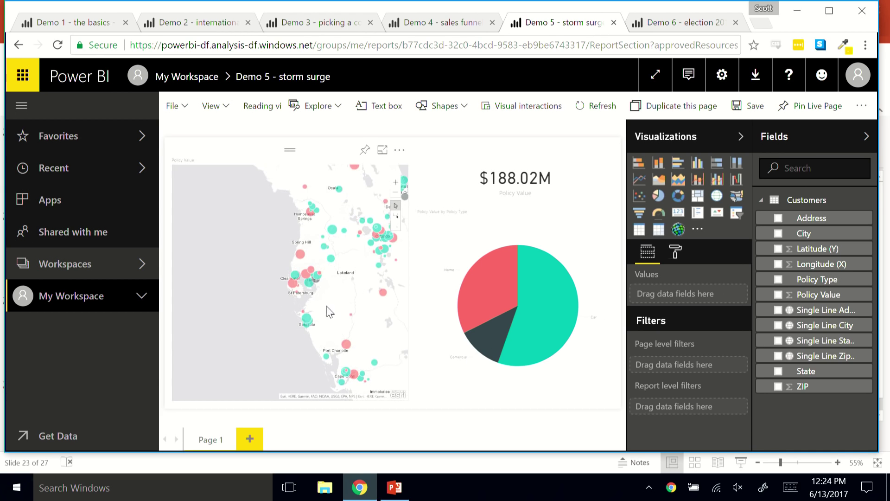
Step: Open the Policy Value map for editing and collapse the side panes to widen it
left_click_drag(327, 312, 283, 244)
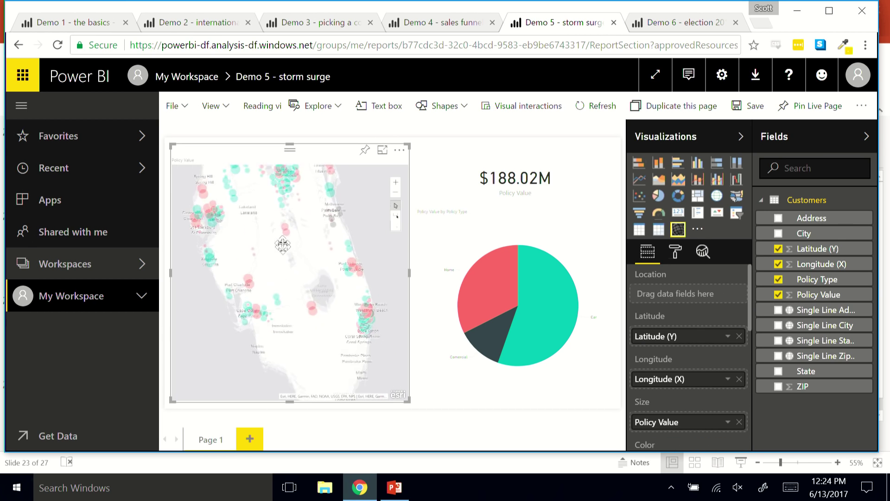
left_click_drag(317, 289, 286, 305)
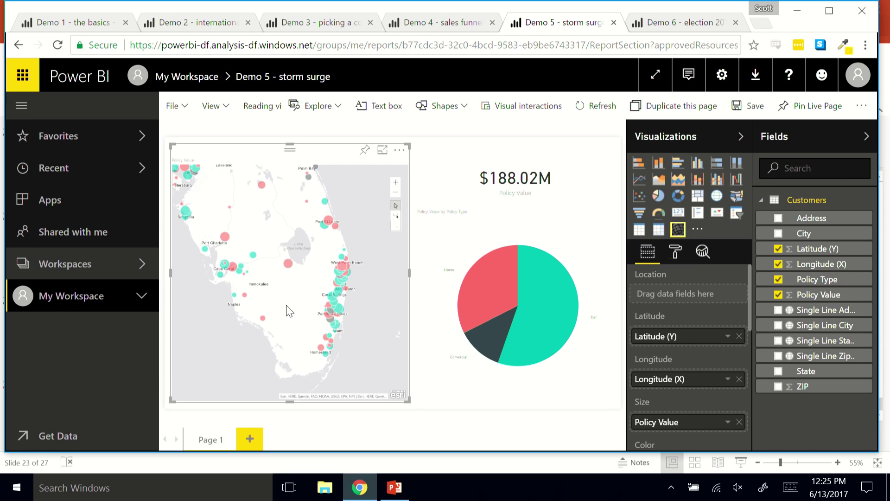
left_click(401, 150)
left_click(419, 168)
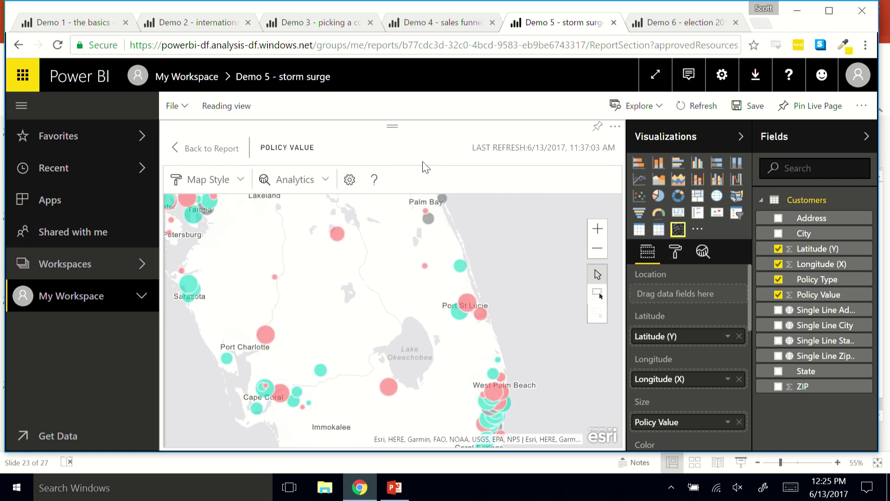
left_click(741, 136)
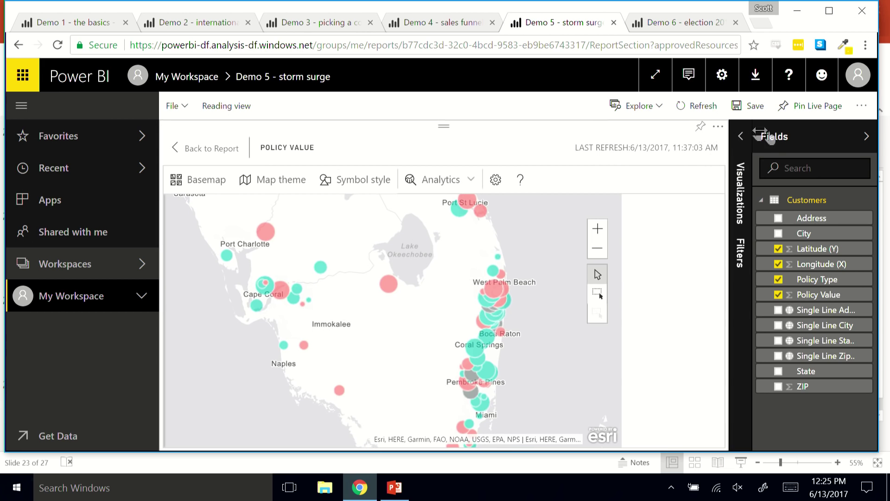
Step: Search the ArcGIS reference layers for "storm surge"
left_click(443, 180)
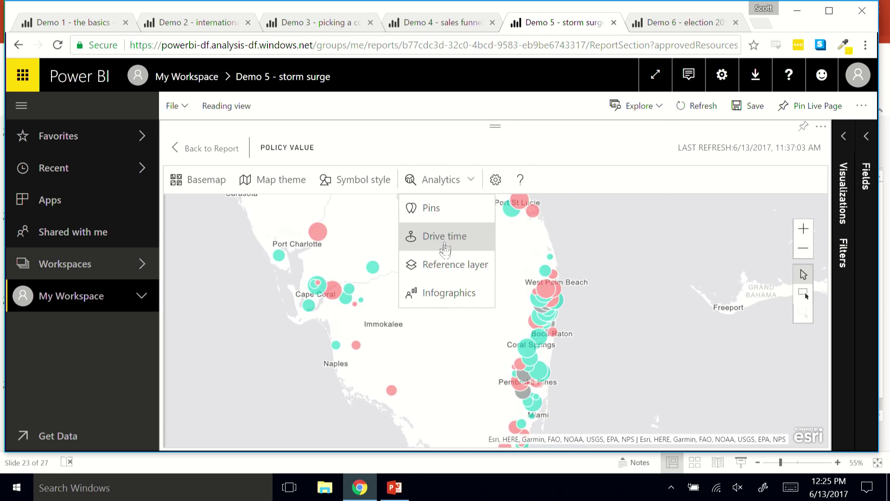
left_click(444, 269)
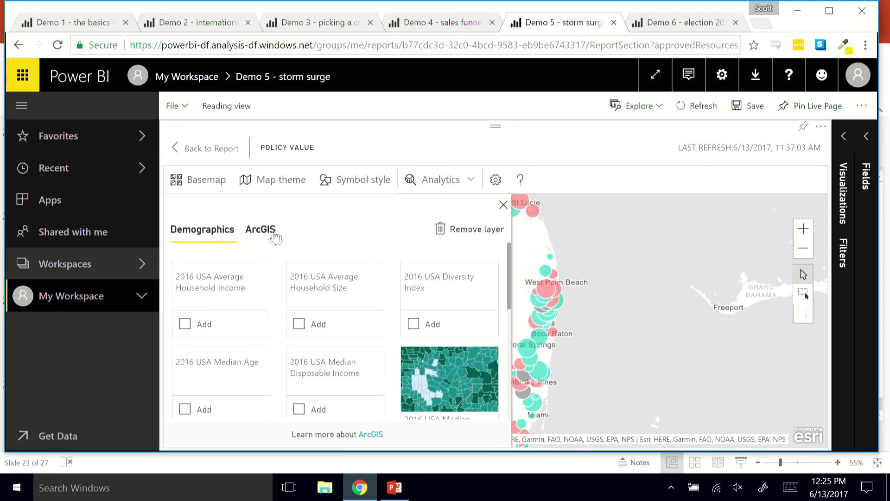
left_click(261, 231)
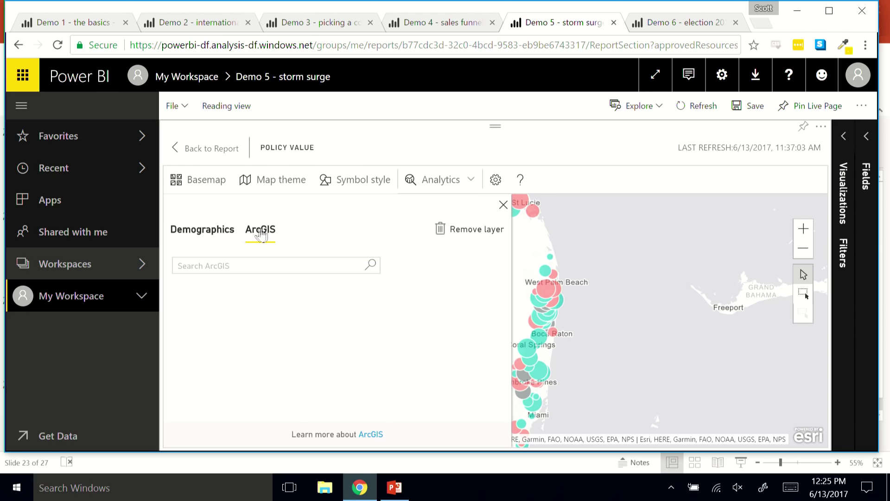
left_click(253, 268)
type("storm surge")
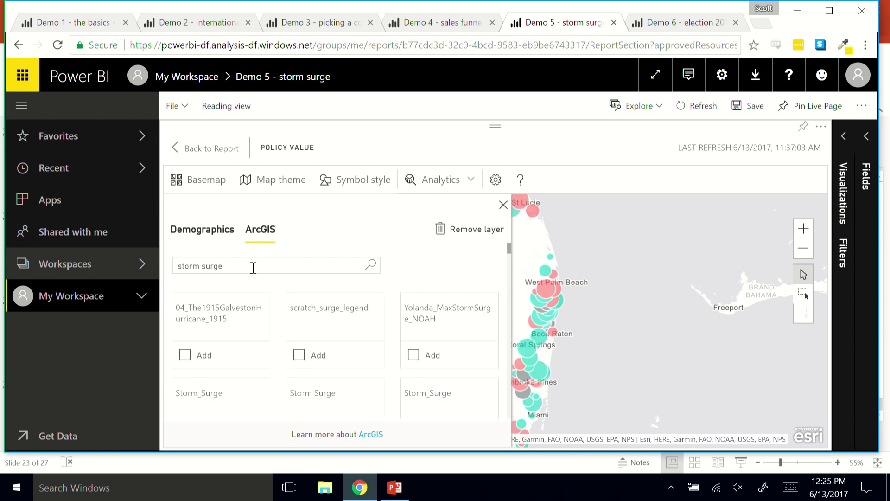
Step: Add the first Storm_Surge layer with the coloured coastal-band thumbnail as a reference layer, and return to the report
scroll(268, 325, "down", 1)
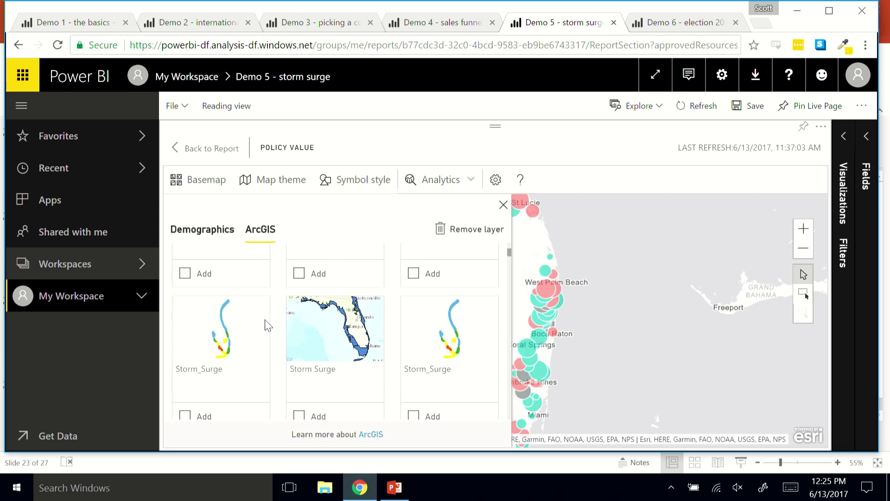
scroll(256, 362, "down", 2)
left_click(219, 348)
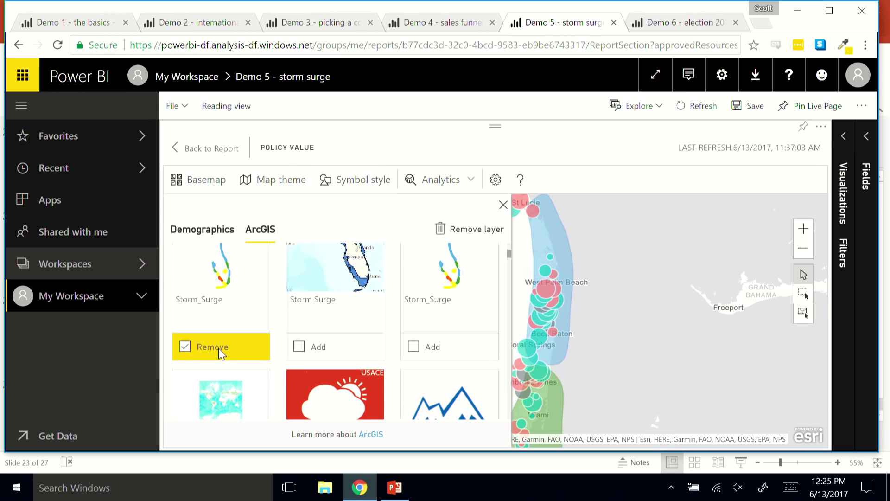
left_click(210, 149)
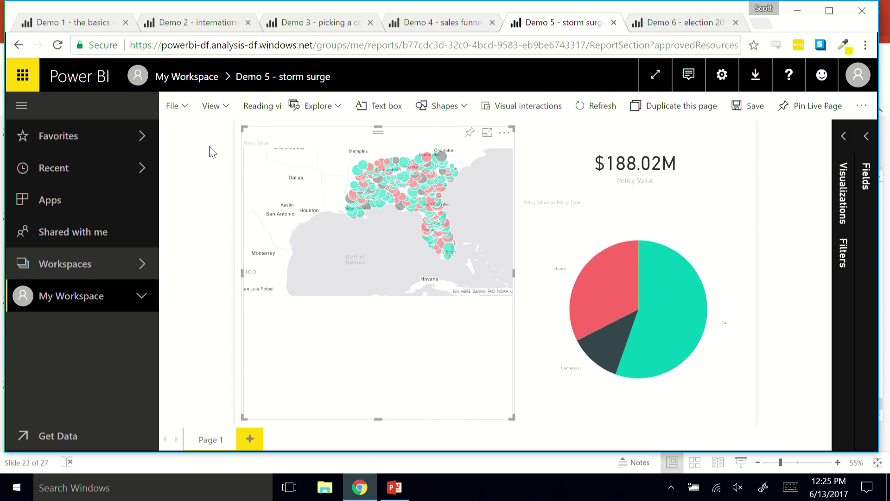
Step: Inspect the attributes of the yellow and orange storm surge zones at the southern end of Florida
scroll(382, 325, "up", 1)
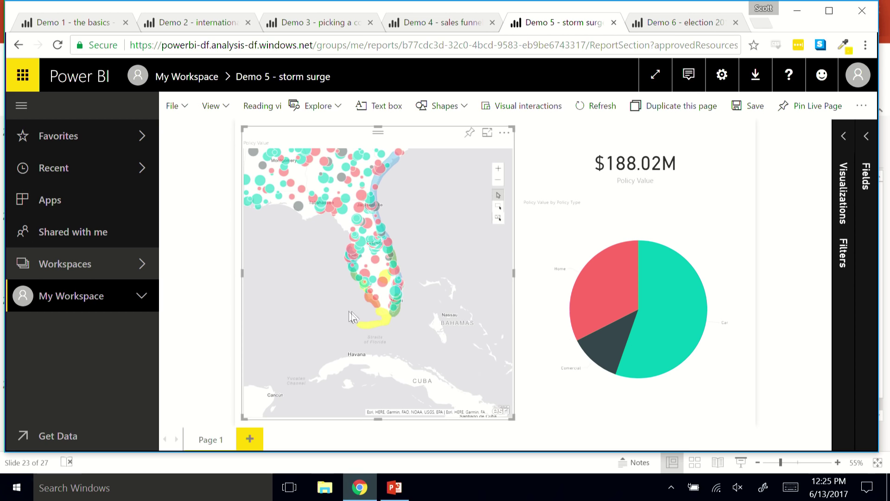
scroll(350, 325, "up", 1)
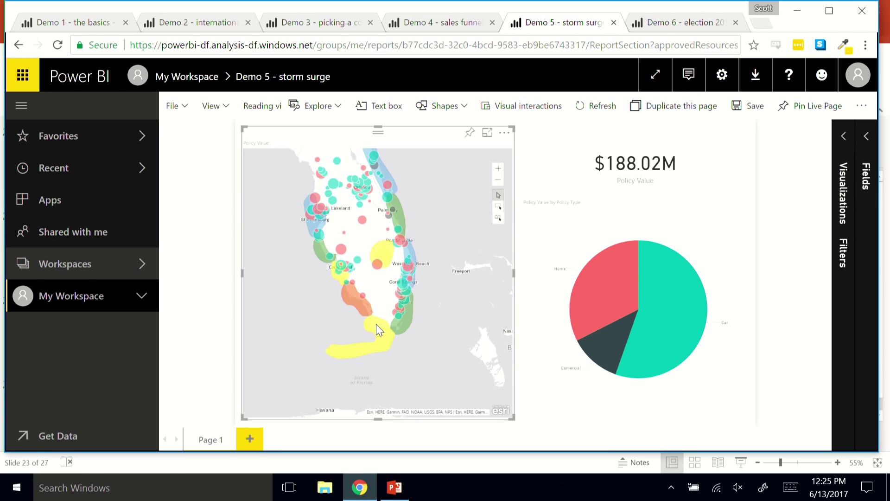
left_click(377, 324)
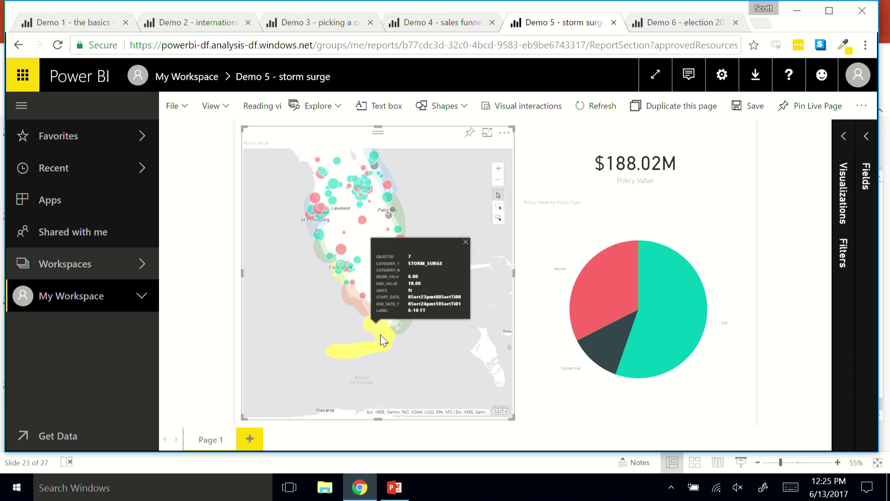
left_click(361, 305)
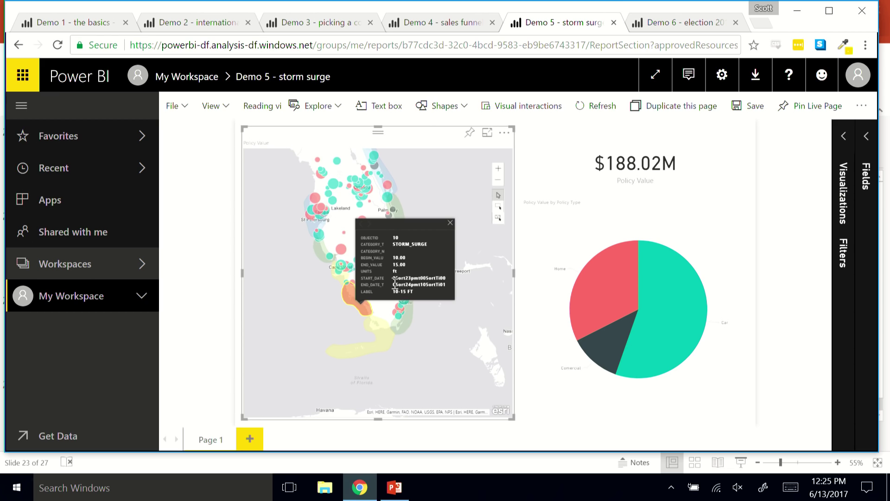
left_click(450, 224)
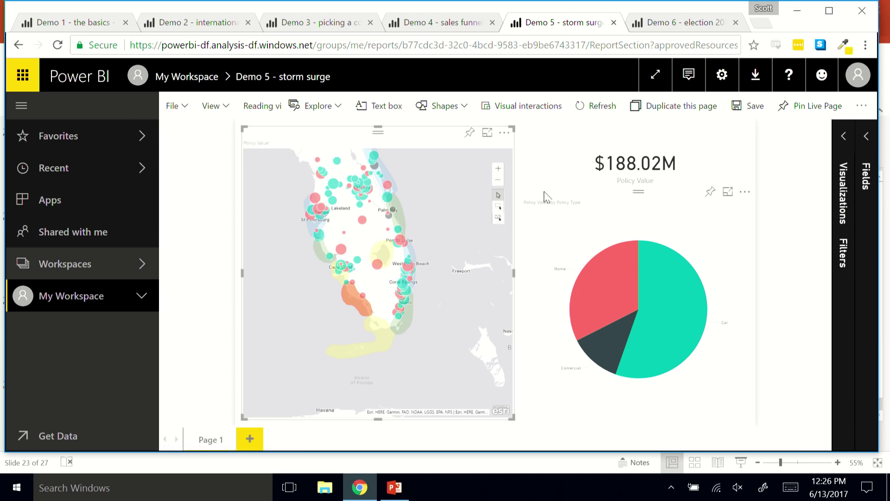
Step: Select the policies inside the green surge zone around Miami using the reference layer, and inspect a policy point and the Car share
left_click(498, 219)
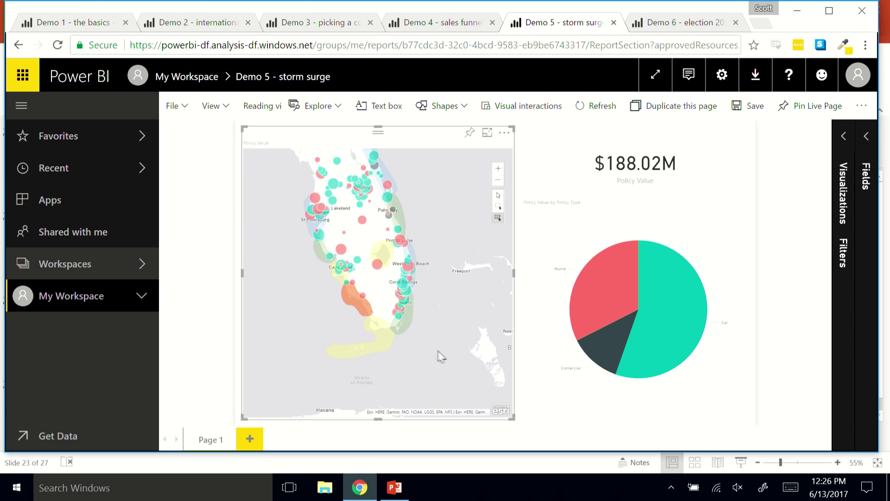
left_click(409, 319)
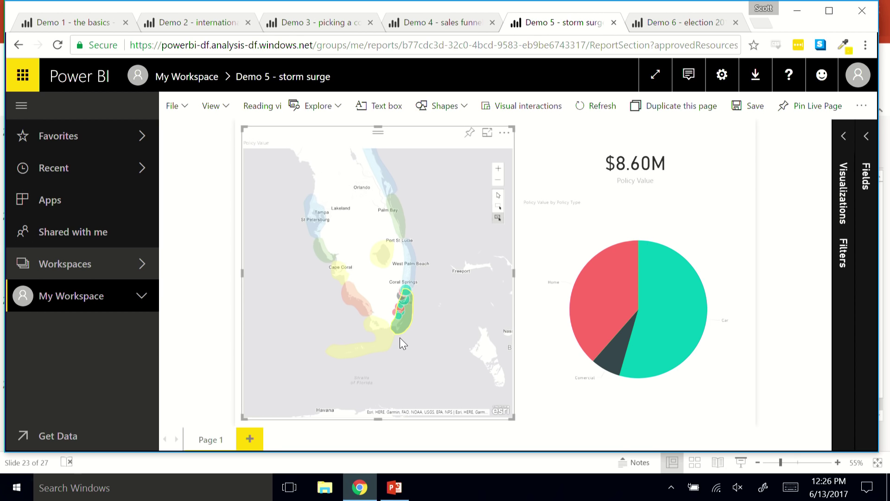
left_click(396, 309)
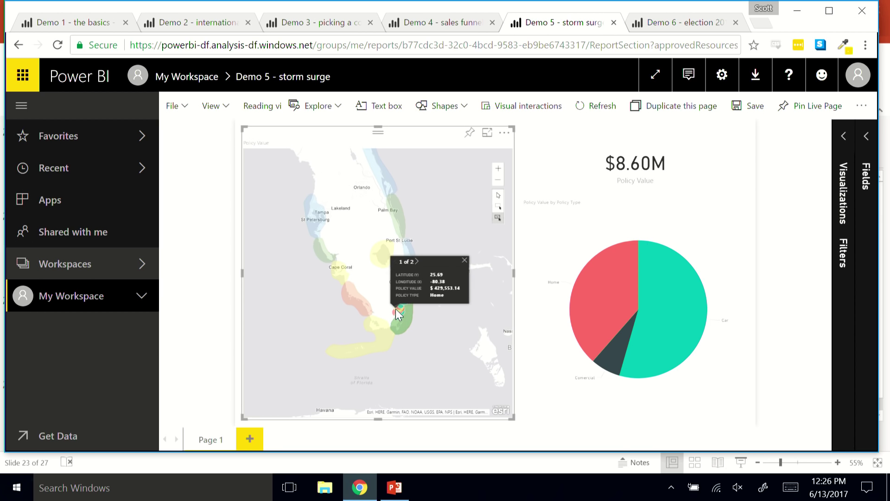
mouse_move(405, 328)
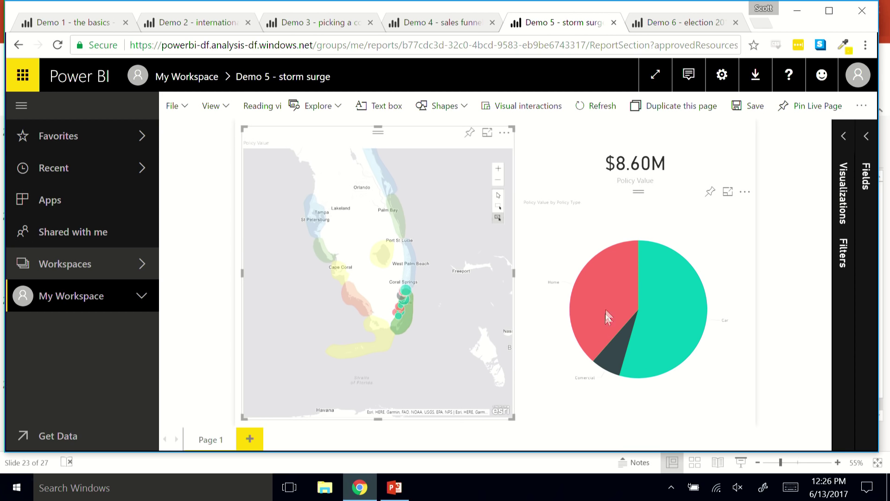
mouse_move(693, 315)
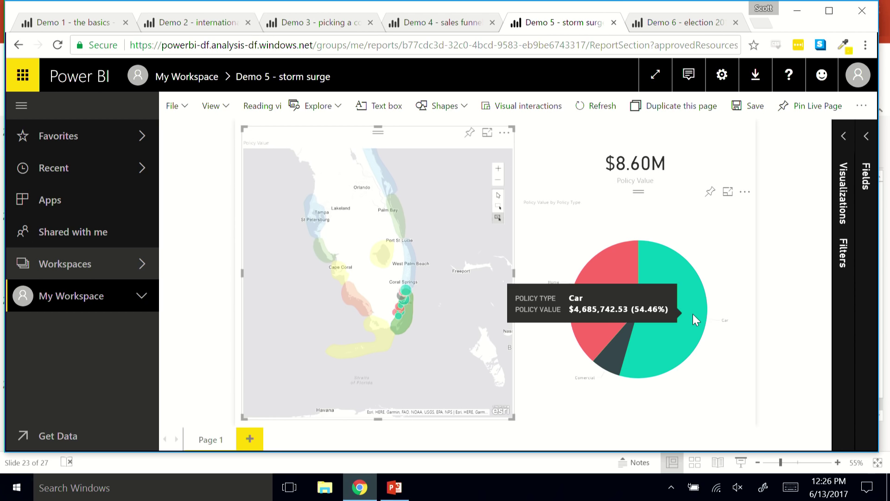
Step: Reopen the Policy Value map for editing and add the Total population infographic
left_click(507, 134)
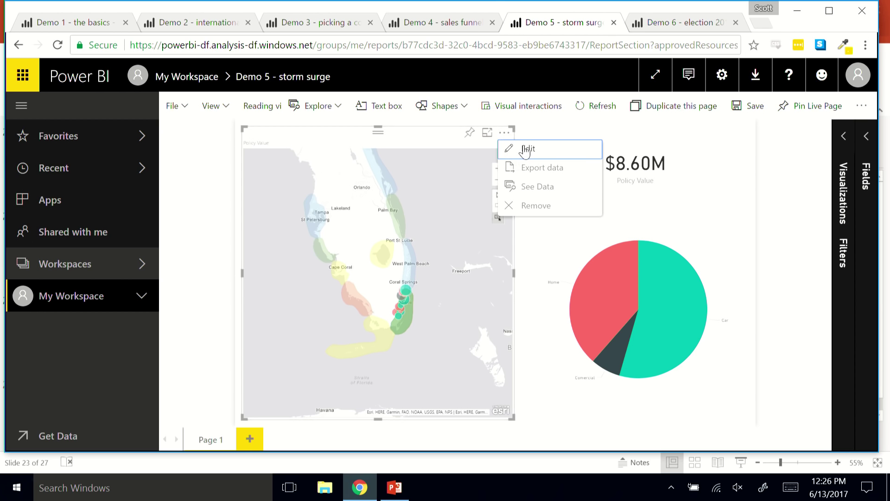
left_click(524, 148)
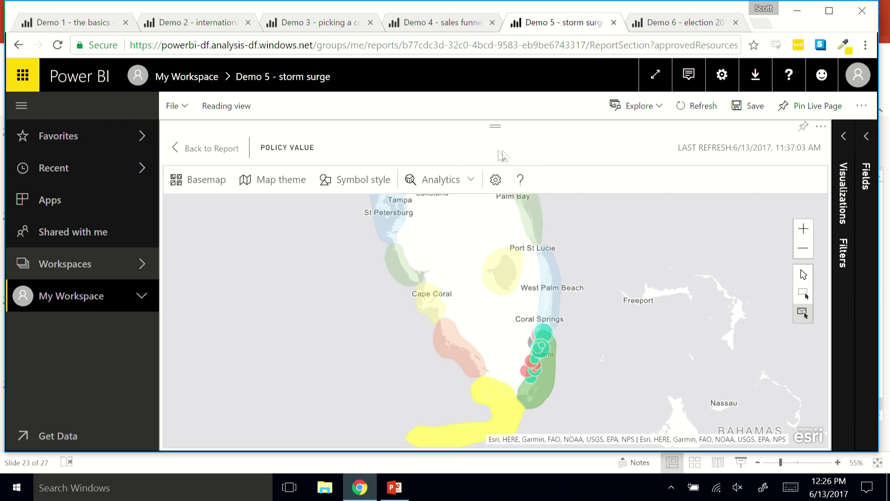
left_click(459, 179)
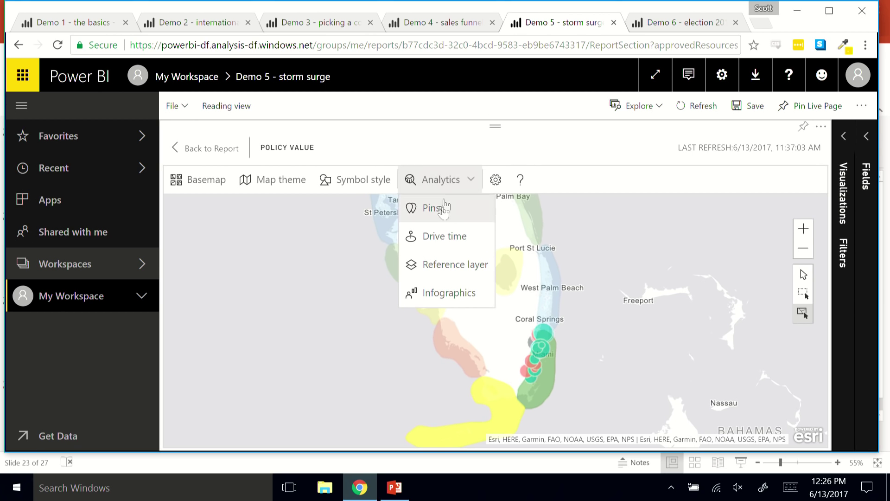
left_click(436, 295)
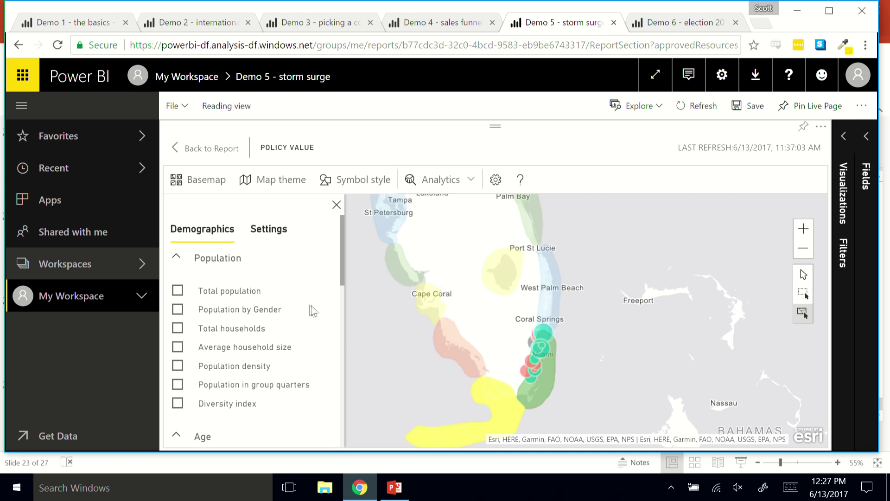
scroll(258, 297, "down", 2)
scroll(258, 299, "up", 2)
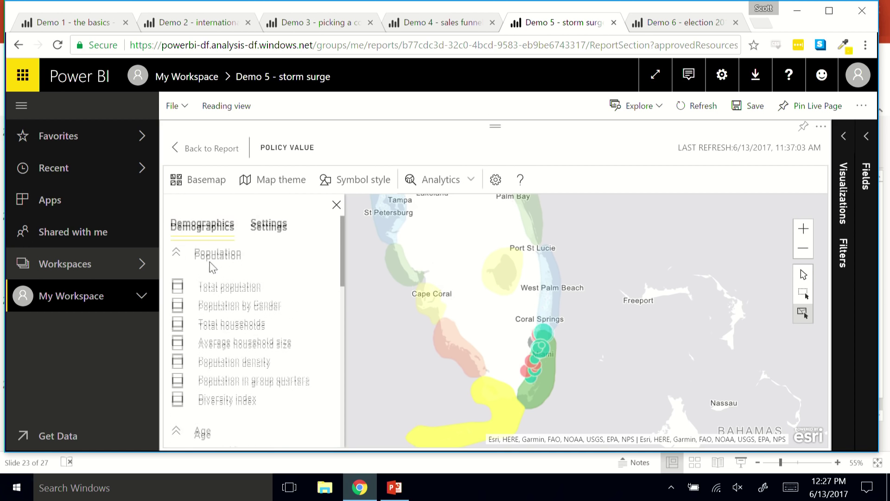
left_click(178, 291)
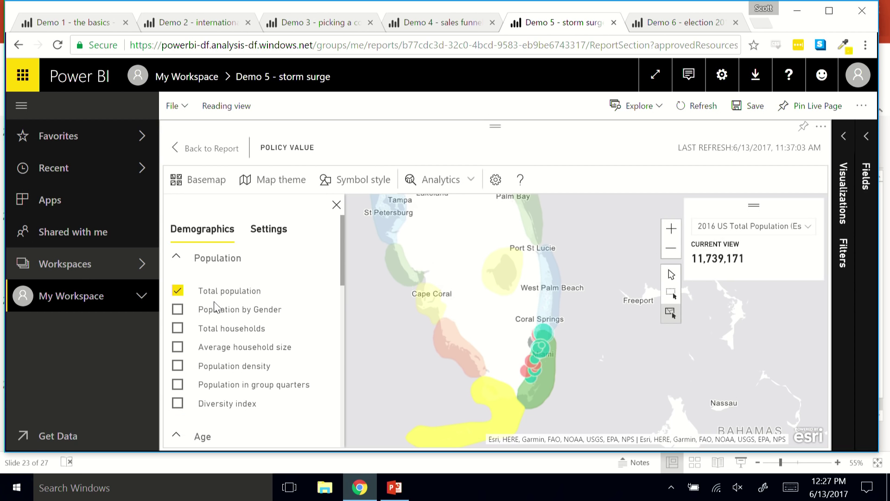
scroll(213, 308, "down", 10)
scroll(217, 308, "up", 10)
Step: Check the total population within the green Miami surge zone and the yellow southern-tip zone, and clear the selection
left_click(671, 274)
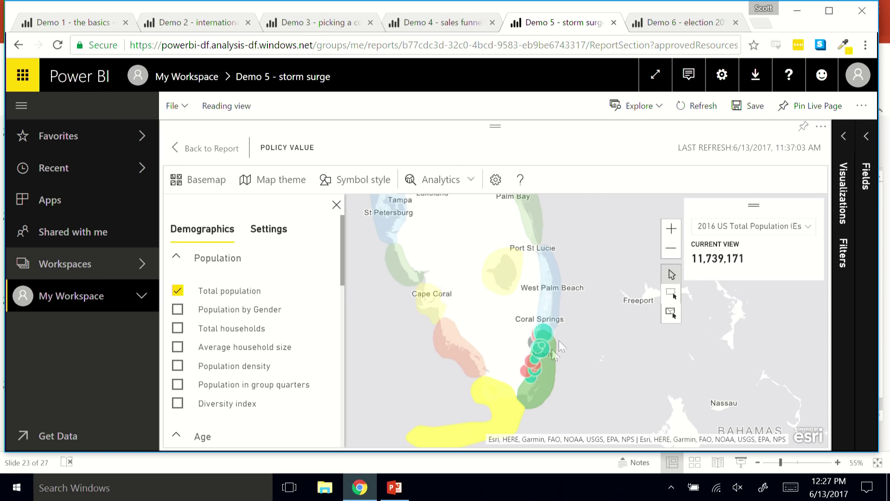
left_click(544, 386)
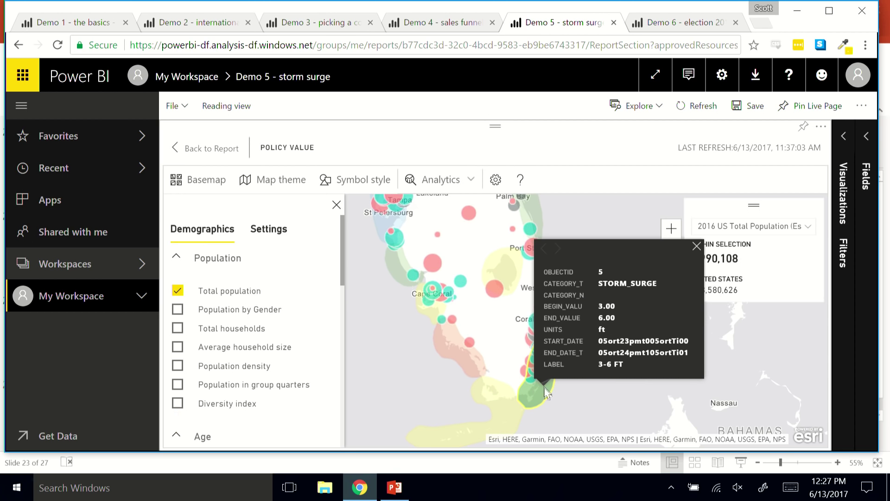
left_click(696, 246)
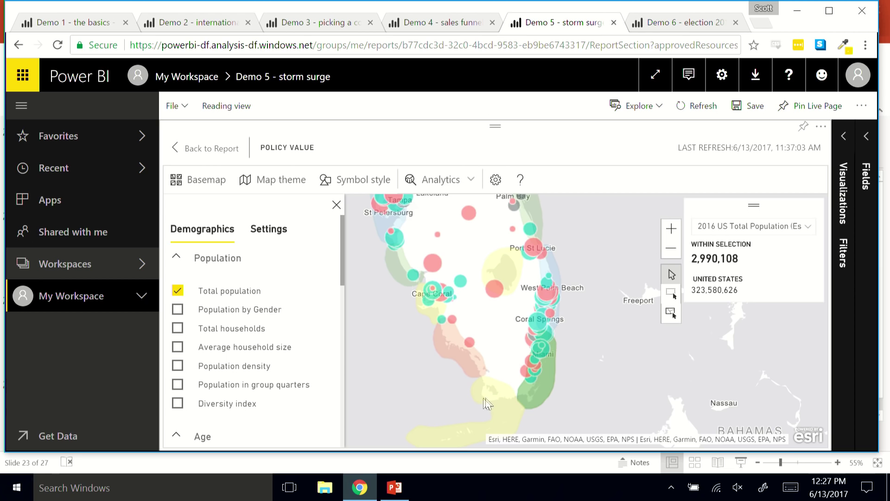
left_click(489, 397)
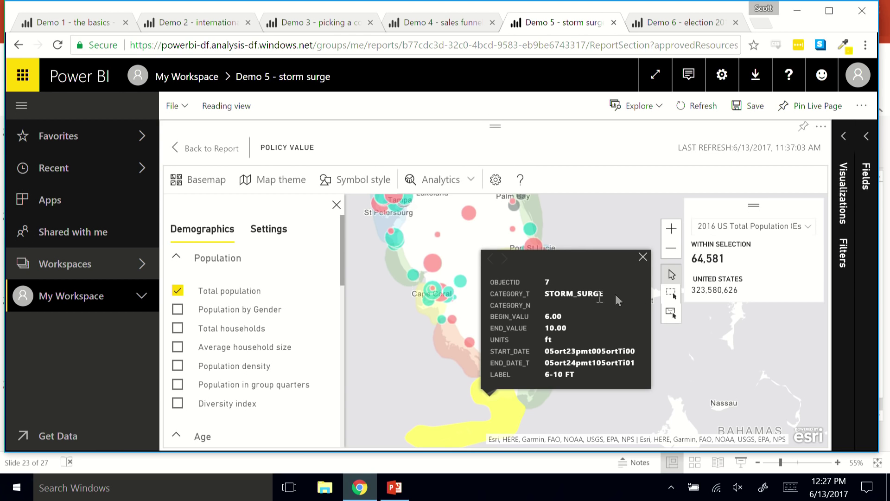
left_click(414, 369)
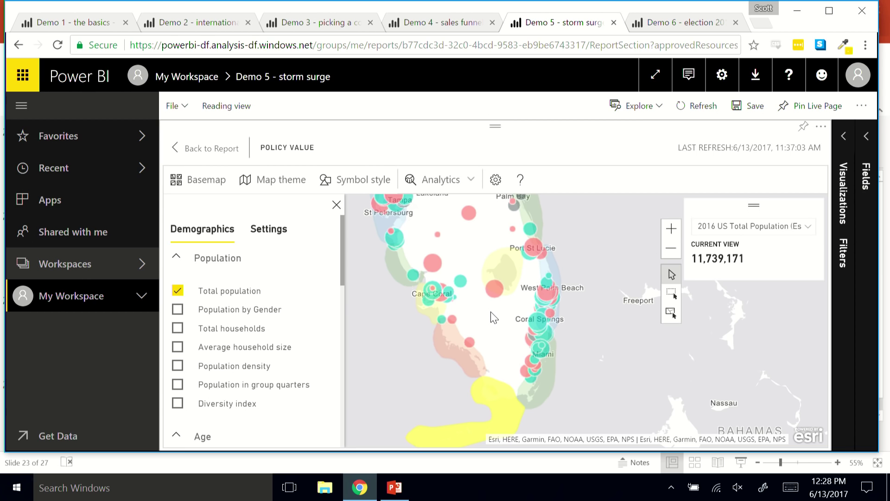
Step: Examine the total population for different map extents, from the southeastern United States up to the Huntington area
scroll(493, 315, "down", 2)
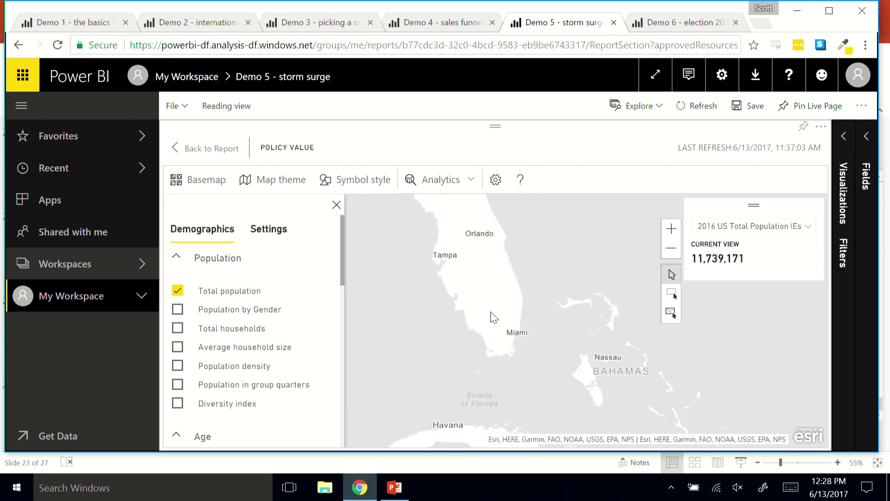
left_click_drag(403, 282, 471, 393)
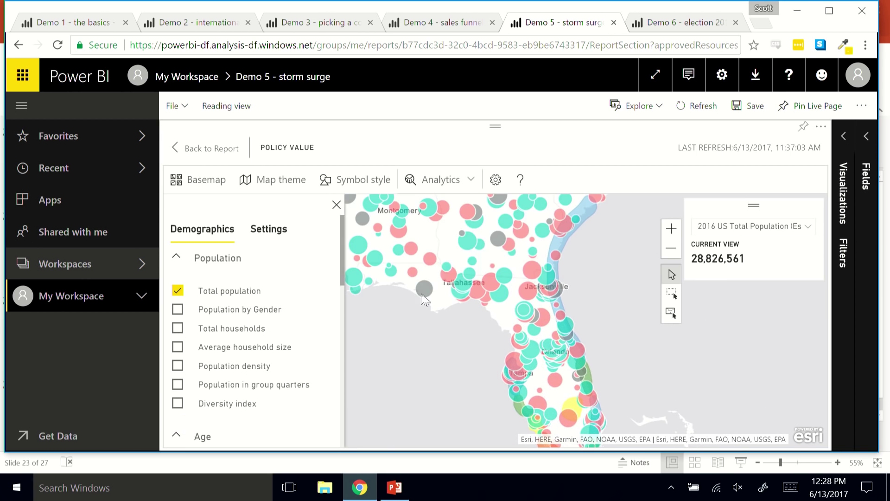
left_click_drag(393, 308, 603, 437)
left_click_drag(593, 260, 453, 338)
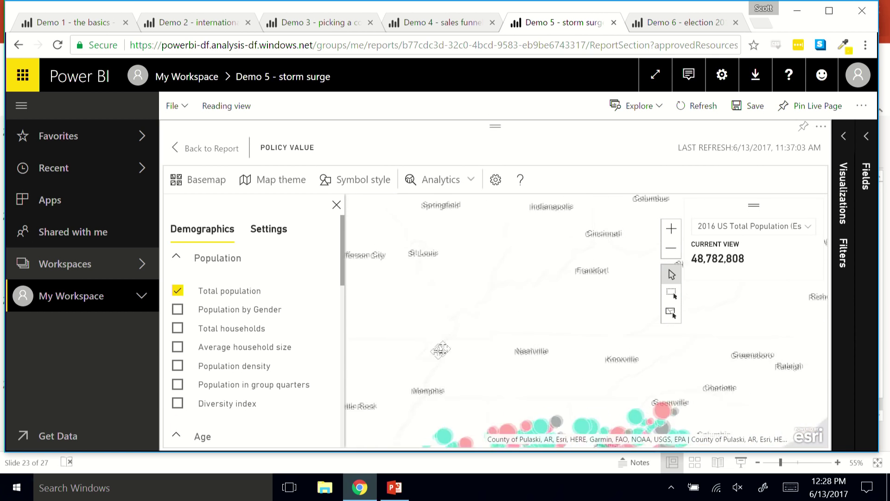
left_click_drag(601, 324, 493, 330)
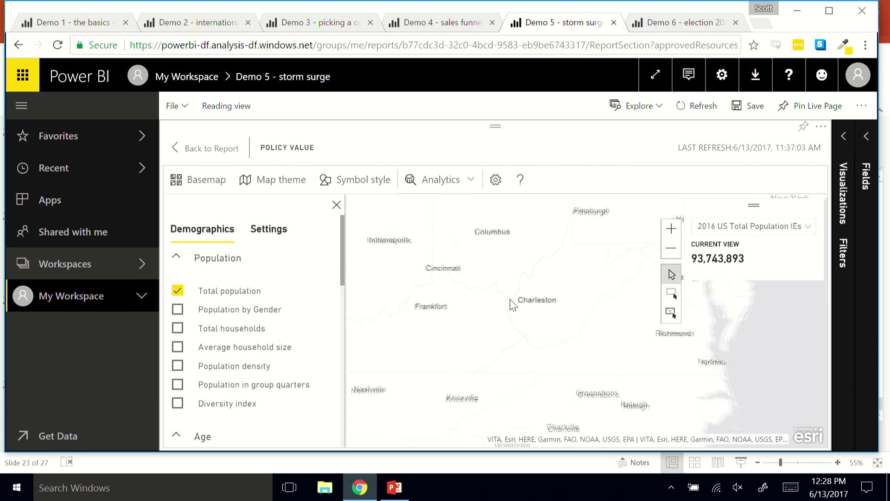
scroll(513, 304, "up", 5)
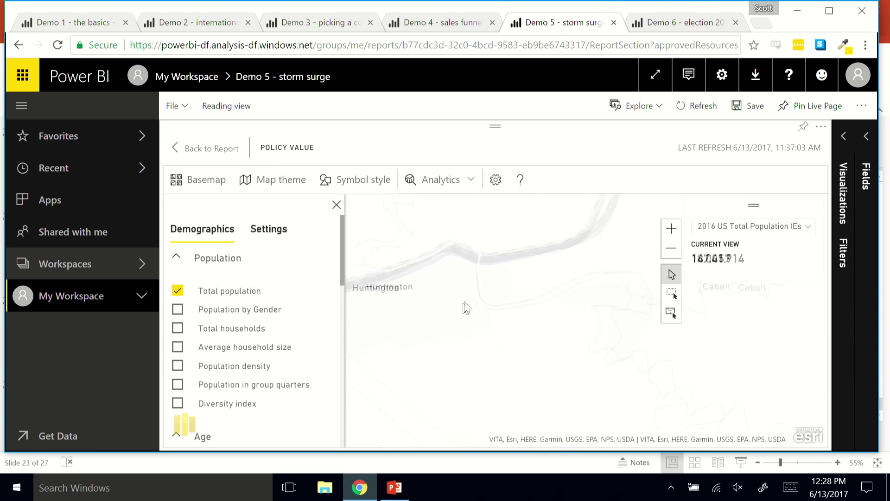
scroll(463, 308, "up", 5)
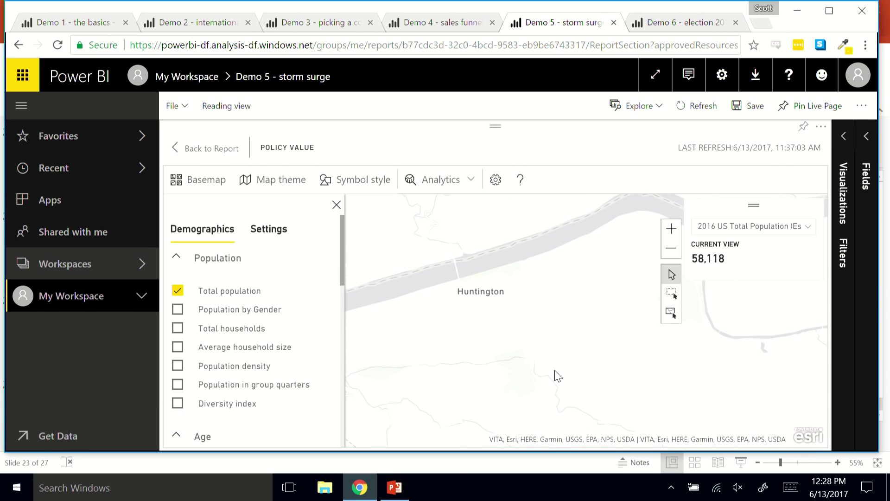
scroll(552, 373, "down", 3)
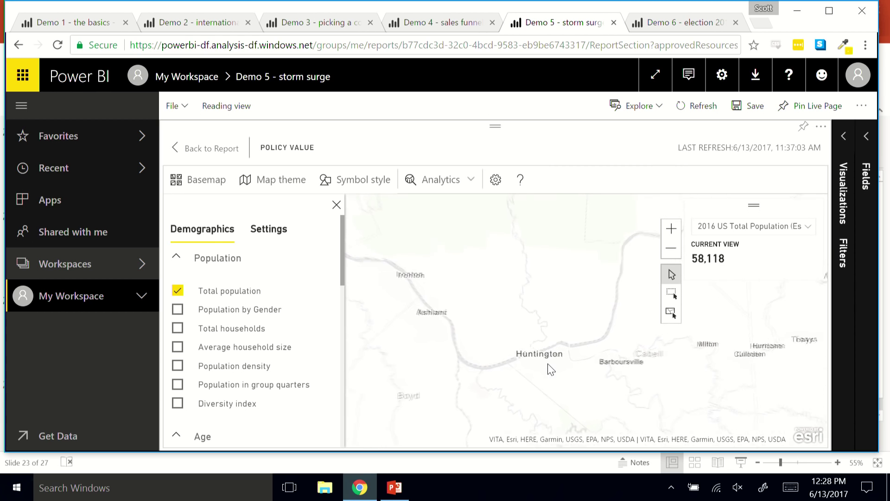